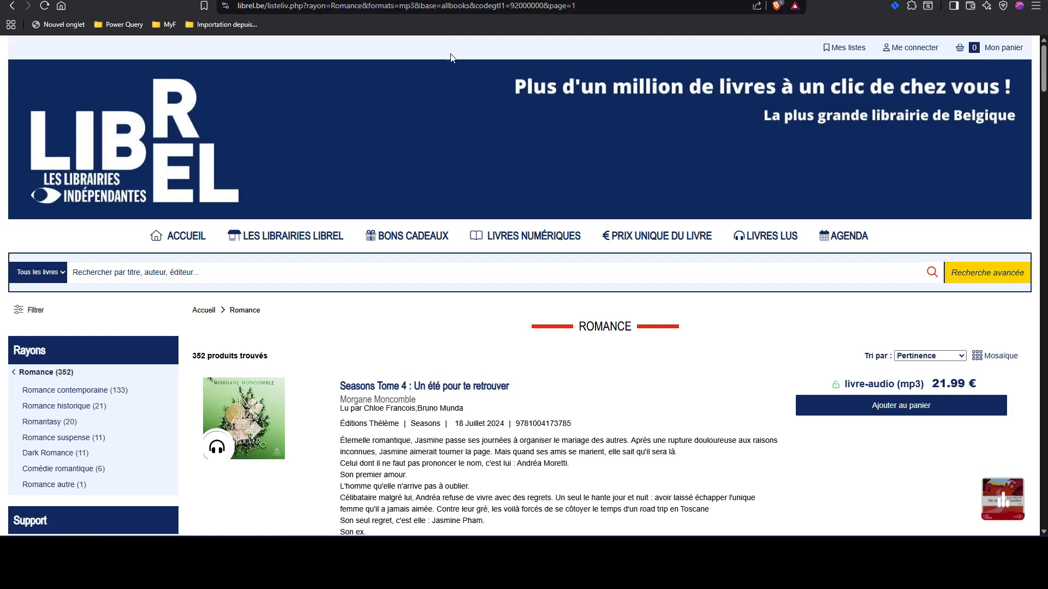
# Check the number of products found and the last page number of the Romance audiobook listing.
pyautogui.doubleClick(199, 356)
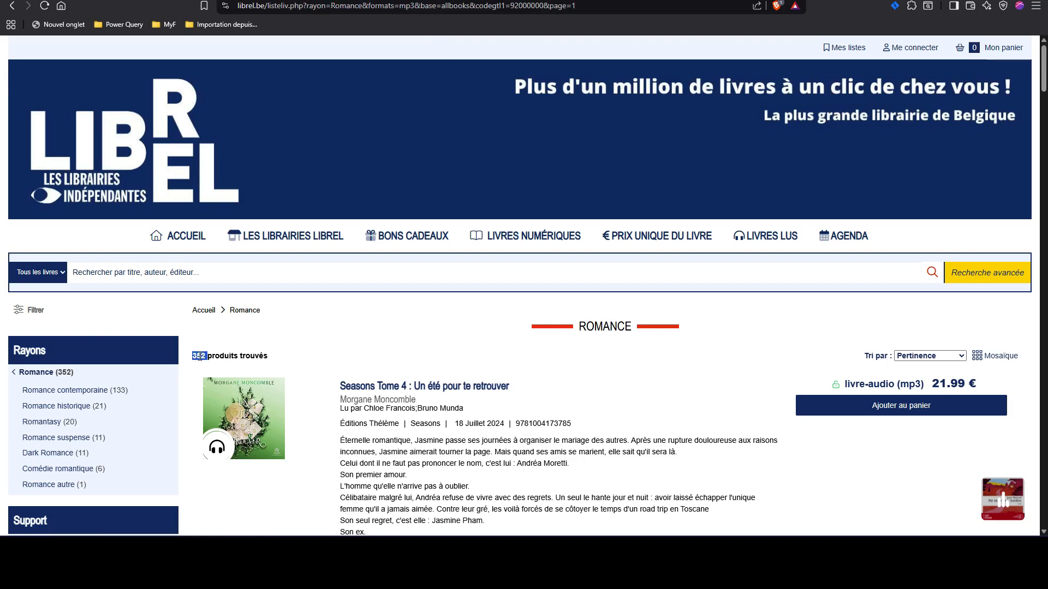
pyautogui.click(349, 355)
pyautogui.press('End')
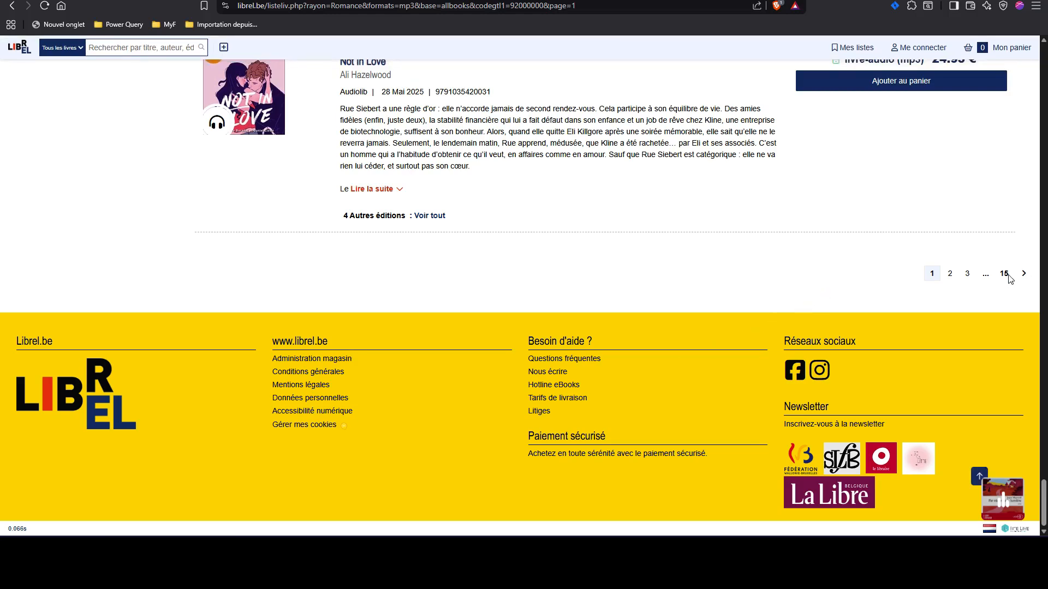
pyautogui.doubleClick(1010, 279)
pyautogui.press('Home')
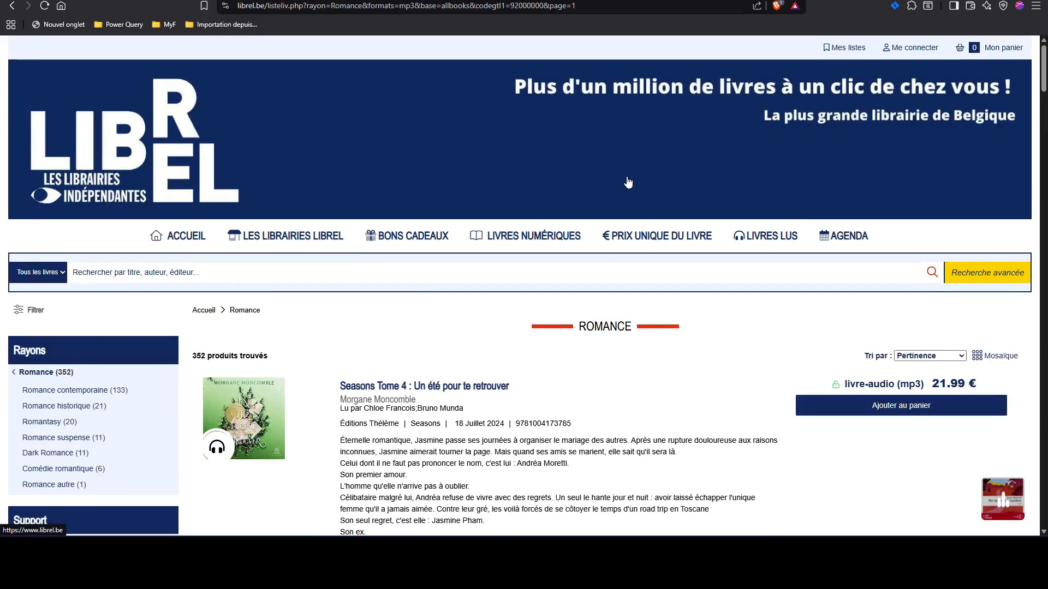
# Copy the full address of the Romance audiobook listing page and switch to the Power Query Editor.
pyautogui.click(611, 7)
pyautogui.hotkey('ctrl', 'a')
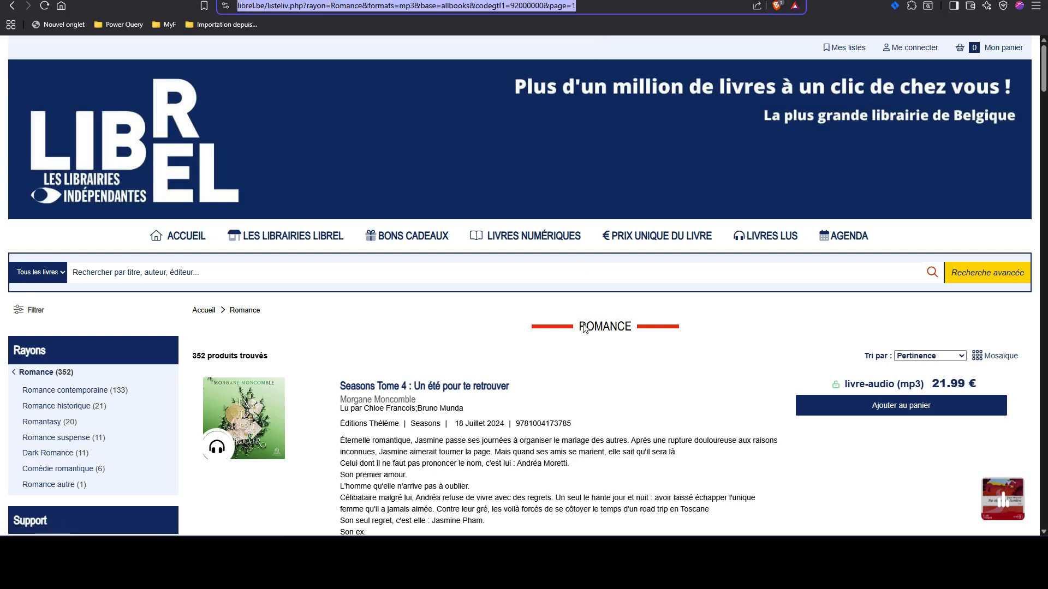
pyautogui.hotkey('alt', 'Tab')
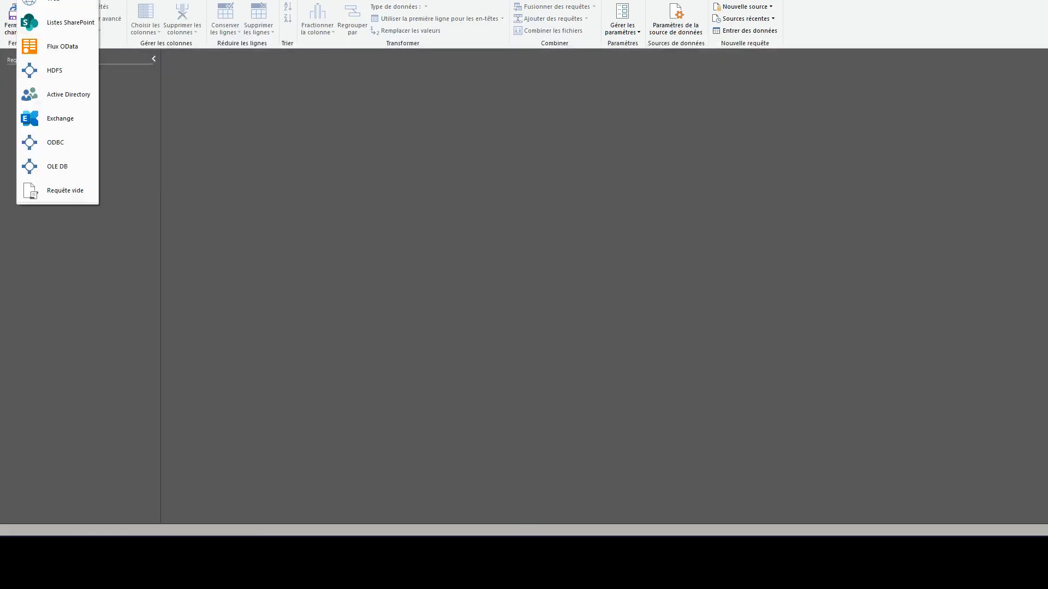
# Connect to a web data source using the copied Librel page URL in basic mode.
pyautogui.click(45, 1)
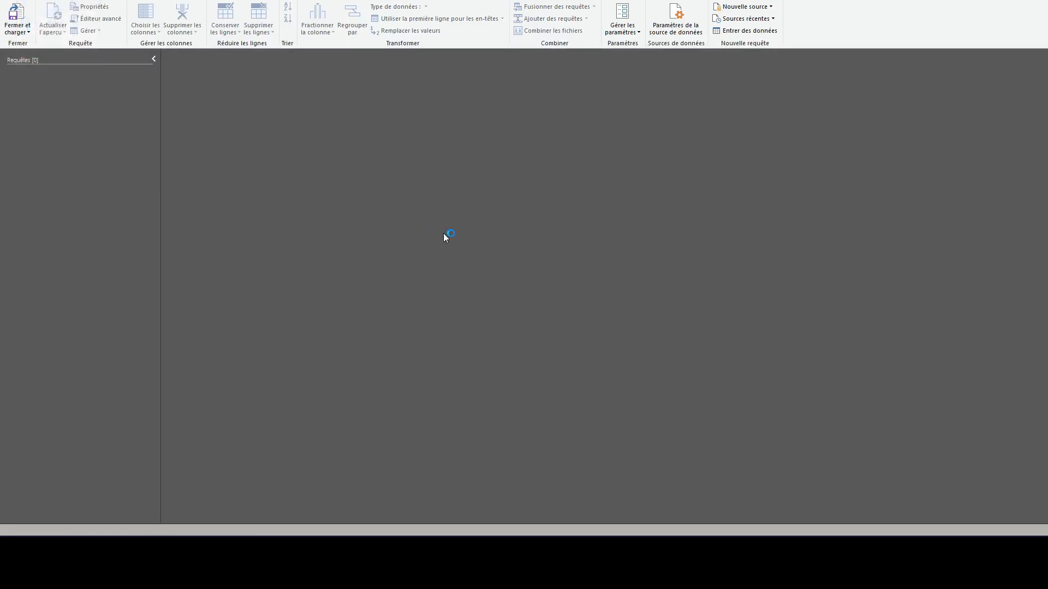
pyautogui.hotkey('ctrl', 'v')
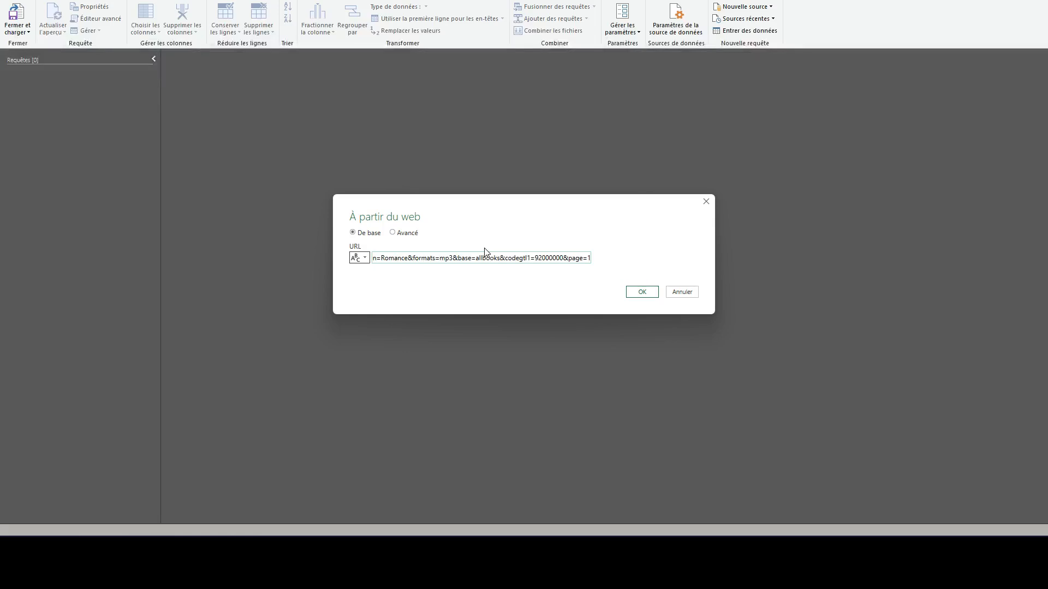
pyautogui.press('Return')
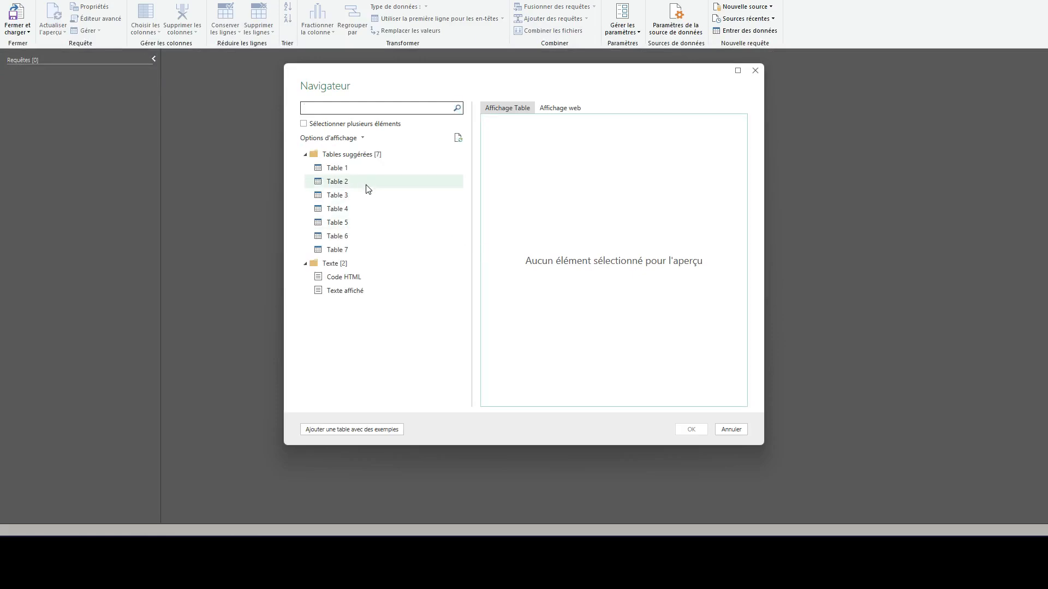
# Preview suggested tables 1 to 4 against the web page and load Table 1 into the editor.
pyautogui.click(365, 170)
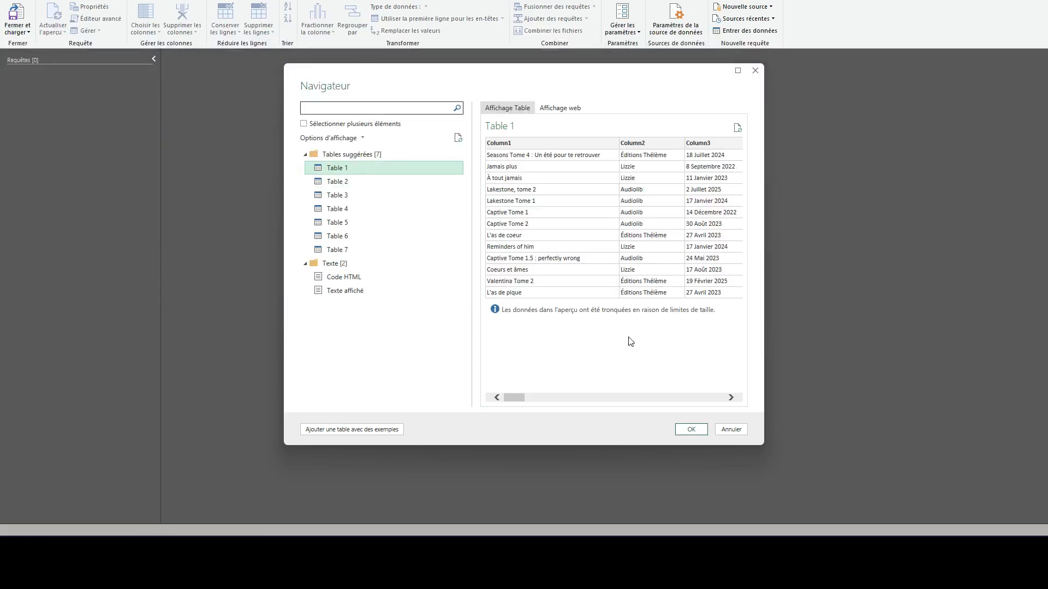
pyautogui.click(360, 187)
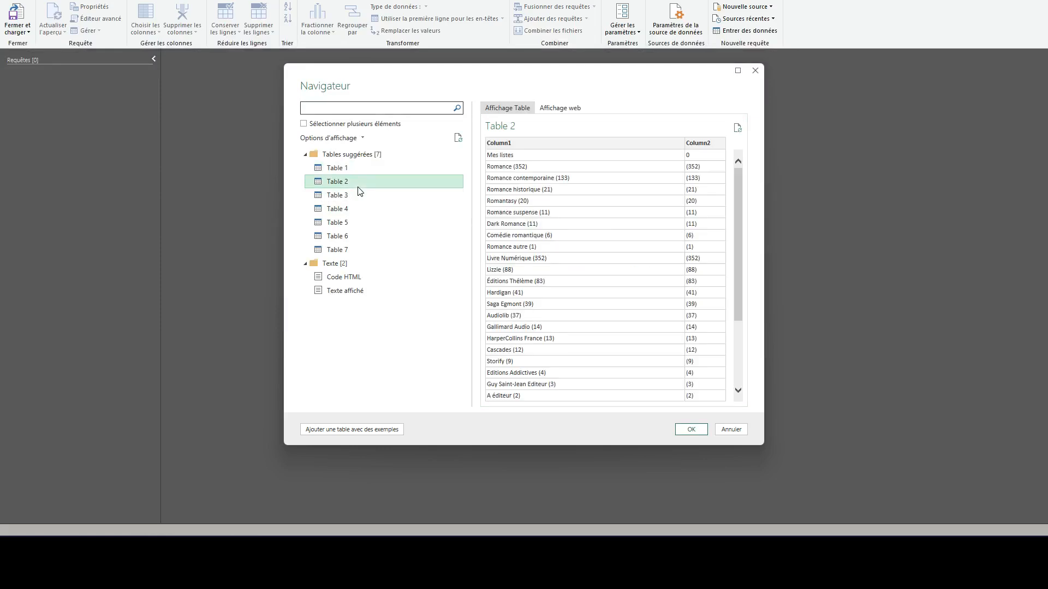
pyautogui.click(358, 198)
pyautogui.click(363, 209)
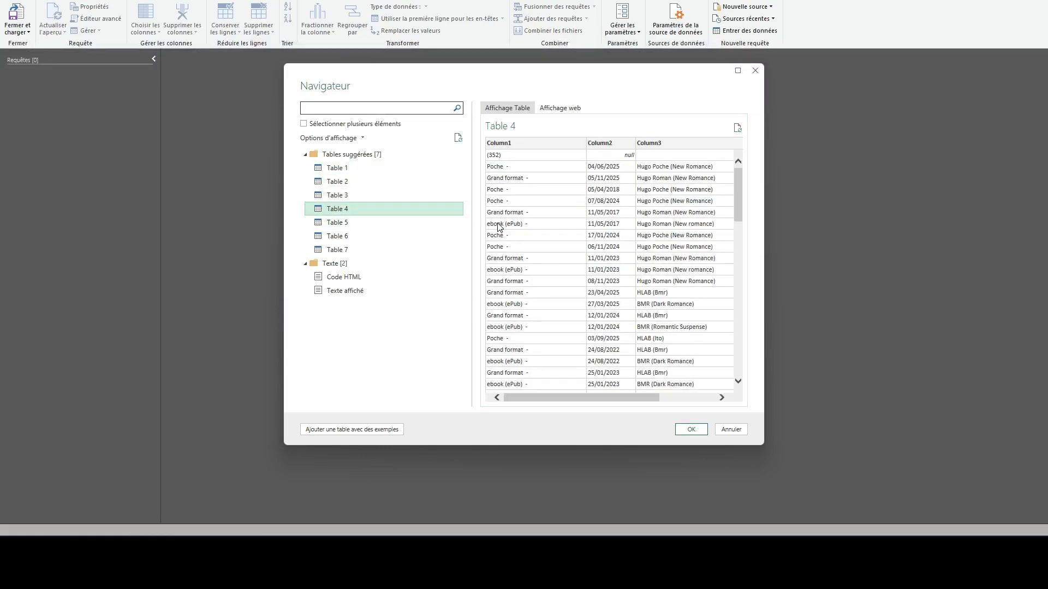
pyautogui.hotkey('alt', 'Tab')
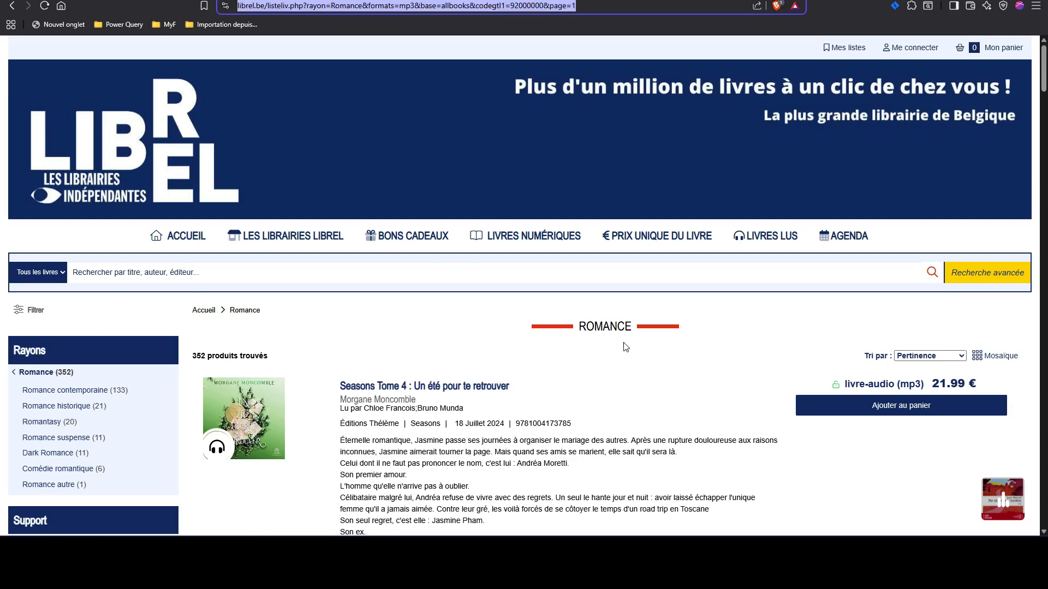
pyautogui.scroll(-1, 626, 347)
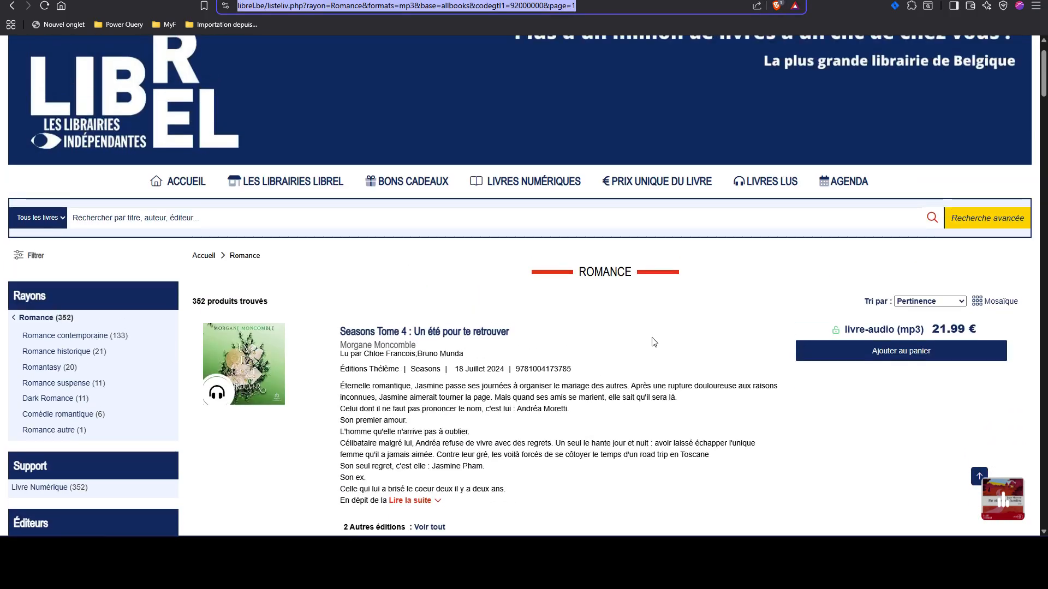
pyautogui.hotkey('alt', 'Tab')
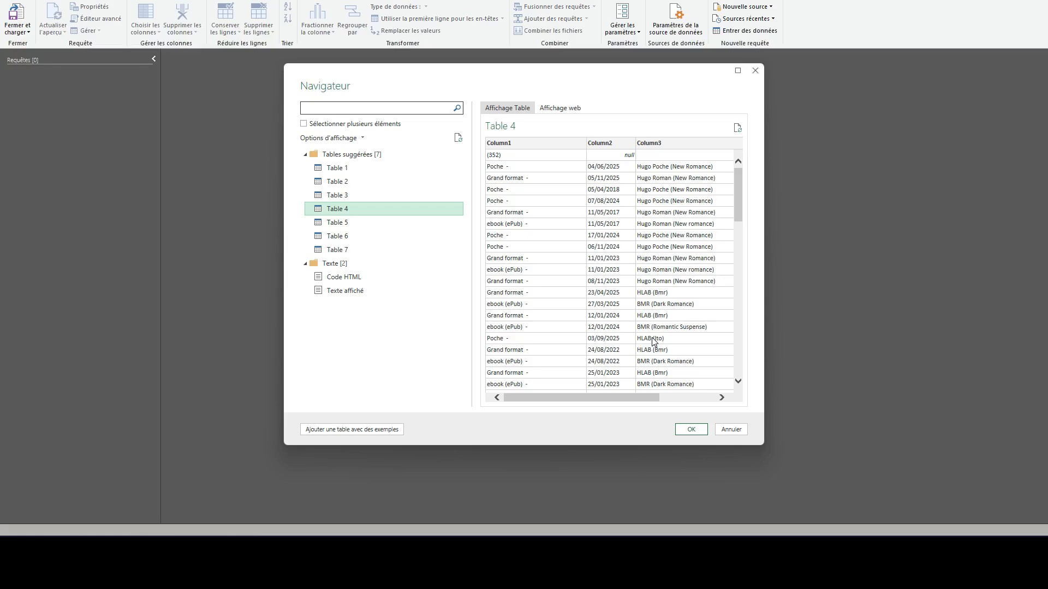
pyautogui.click(366, 169)
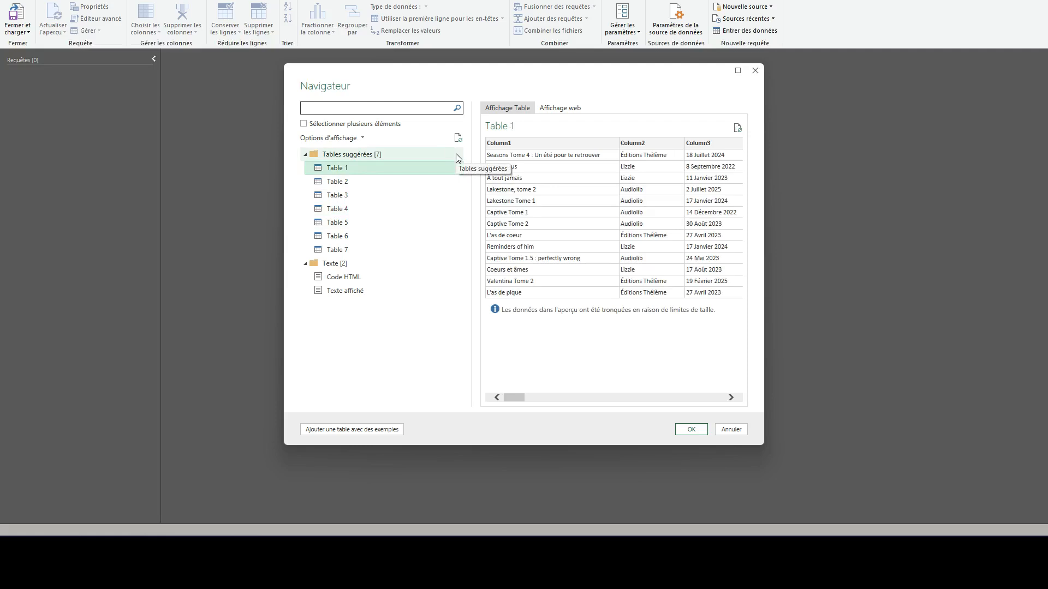
pyautogui.click(692, 429)
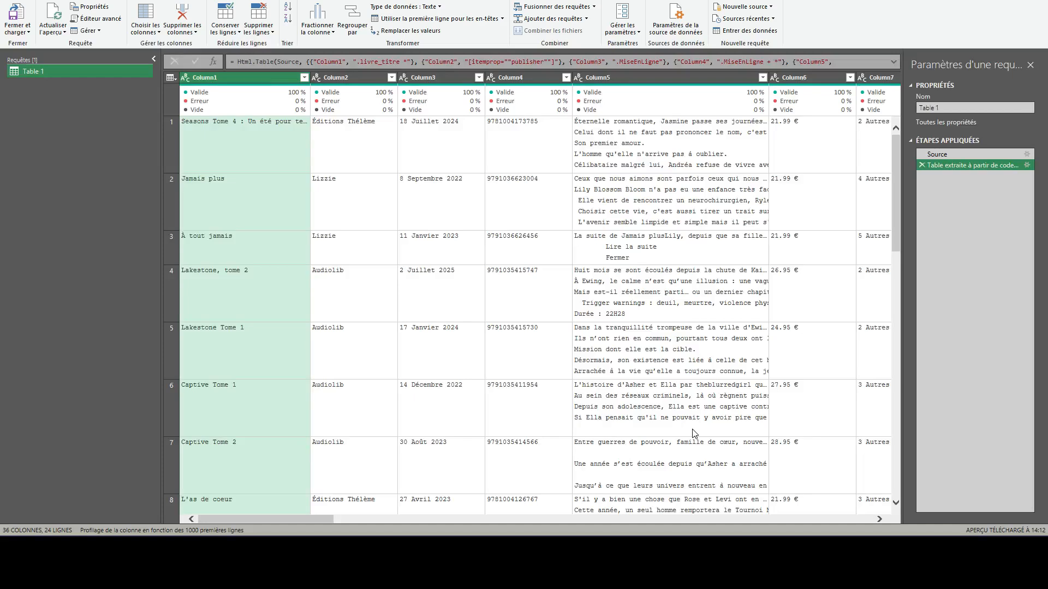
# Keep only Column1, Column4 and Column9 of Table 1 by removing all the other columns.
pyautogui.scroll(-12, 270, 295)
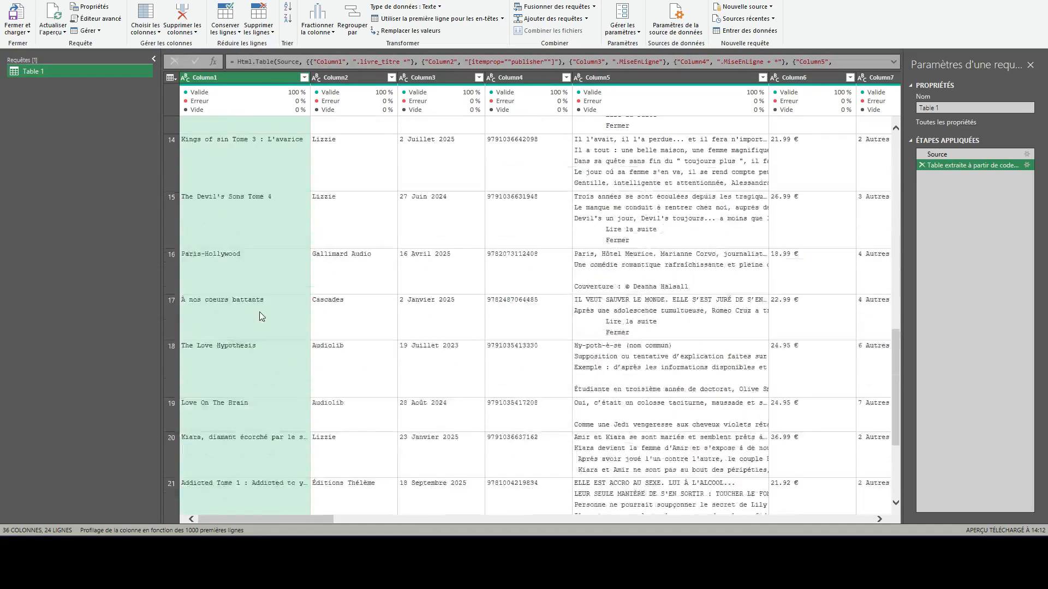
pyautogui.scroll(12, 278, 316)
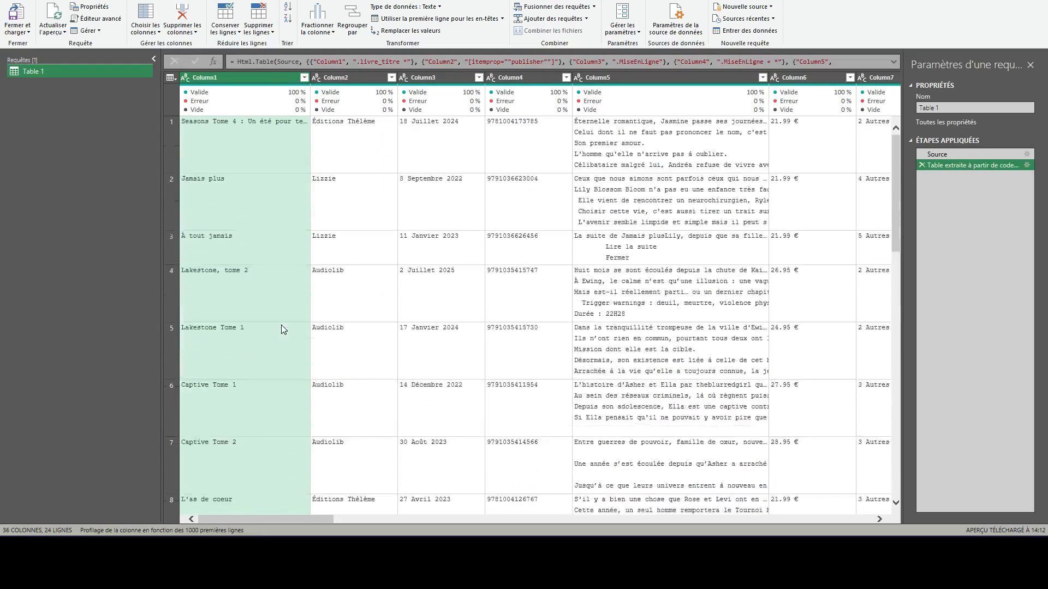
pyautogui.moveTo(319, 520); pyautogui.dragTo(206, 451)
pyautogui.keyDown('ctrl'); pyautogui.click(512, 79); pyautogui.keyUp('ctrl')
pyautogui.moveTo(320, 516); pyautogui.dragTo(415, 520)
pyautogui.keyDown('ctrl'); pyautogui.click(577, 80); pyautogui.keyUp('ctrl')
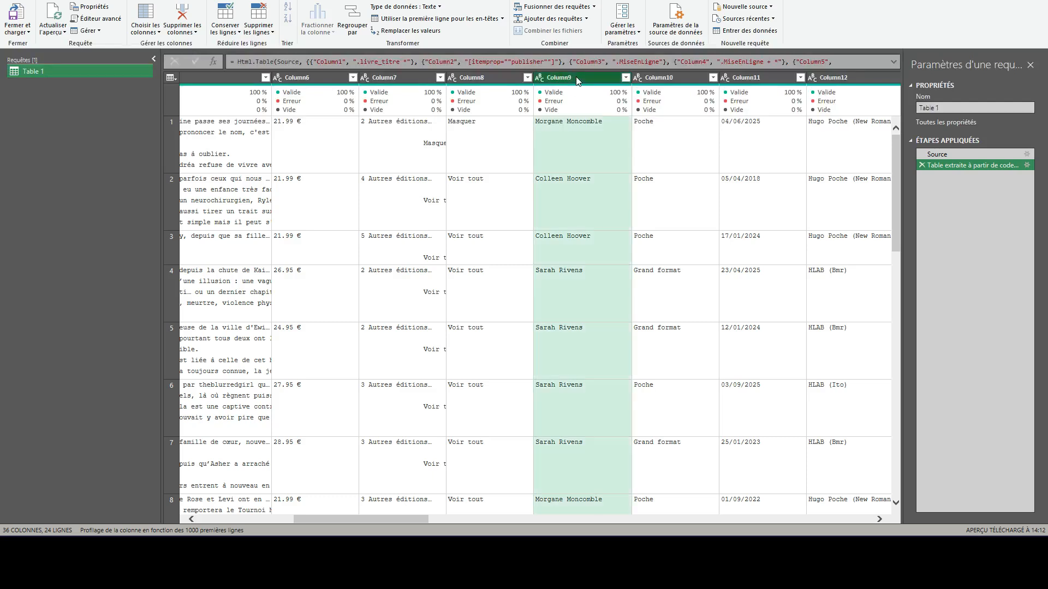
pyautogui.rightClick(578, 80)
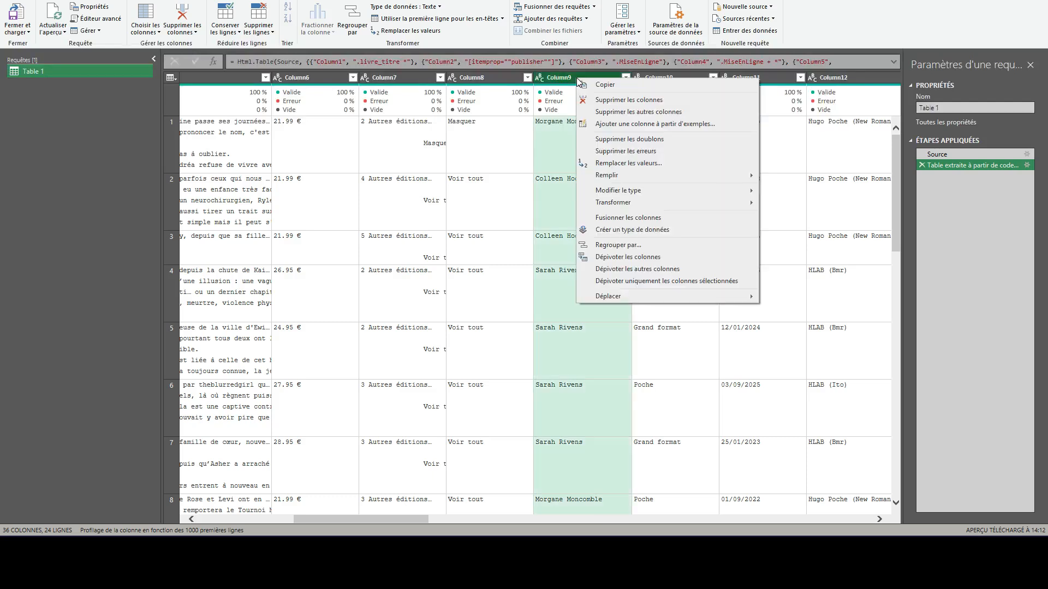
pyautogui.click(643, 113)
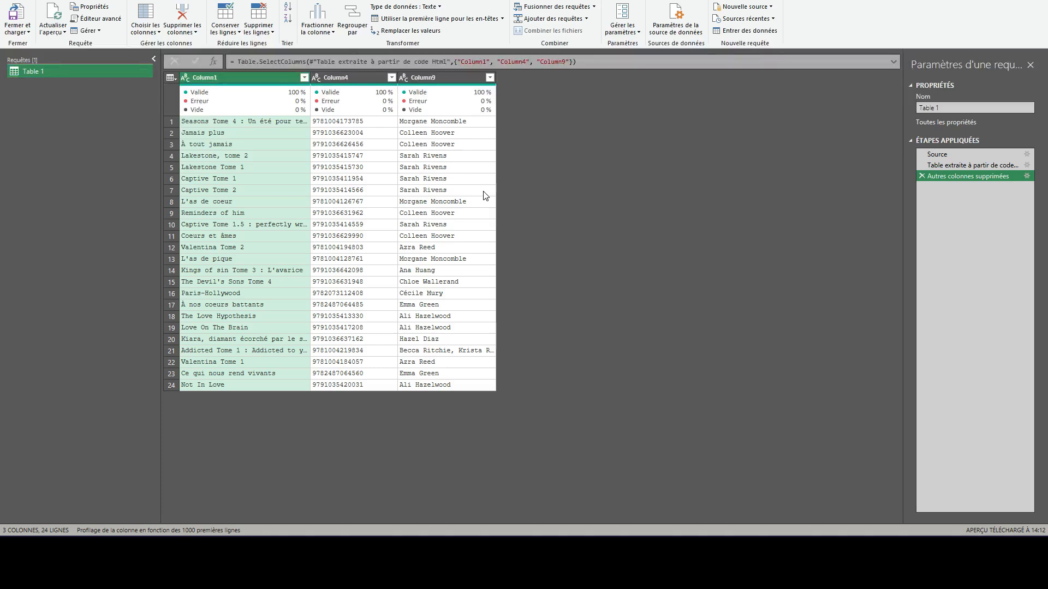
# Delete the Table 1 query and confirm the deletion.
pyautogui.rightClick(61, 70)
pyautogui.click(94, 104)
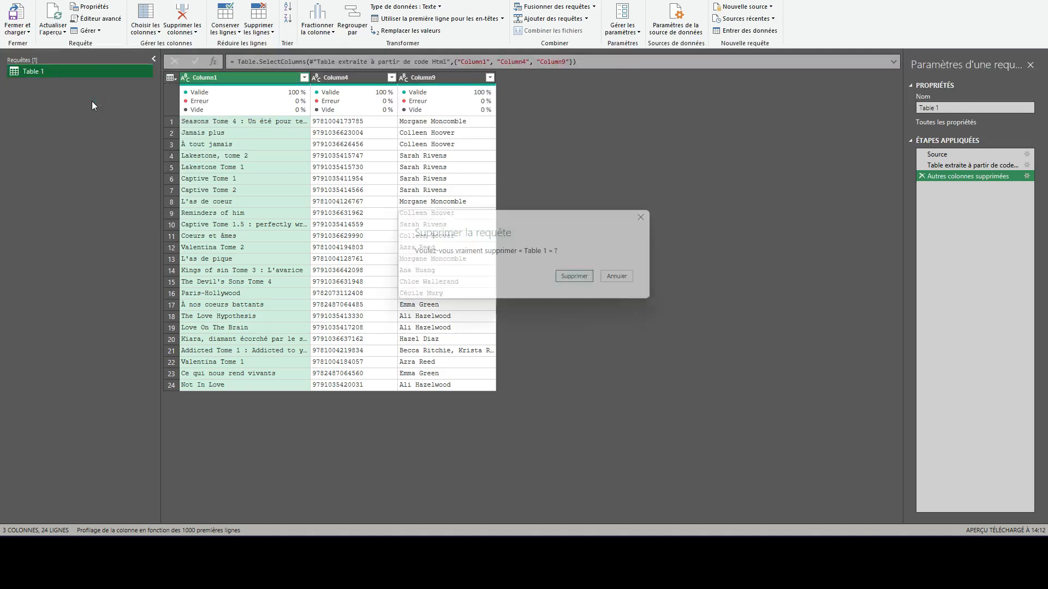
pyautogui.click(590, 276)
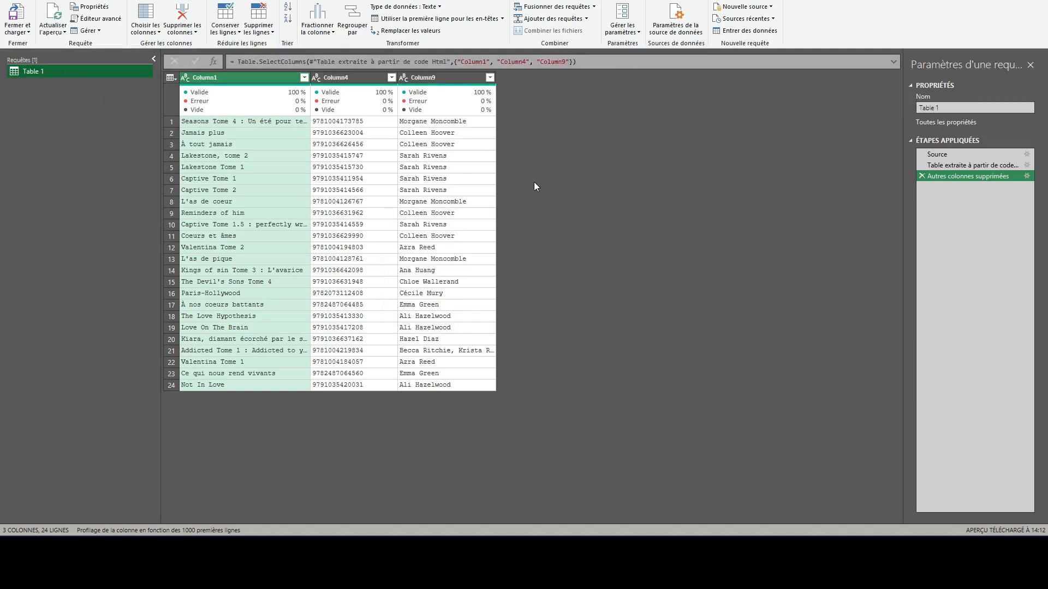
# Create a new web source from the copied Librel page URL and start adding a table using examples.
pyautogui.click(22, 0)
pyautogui.click(43, 1)
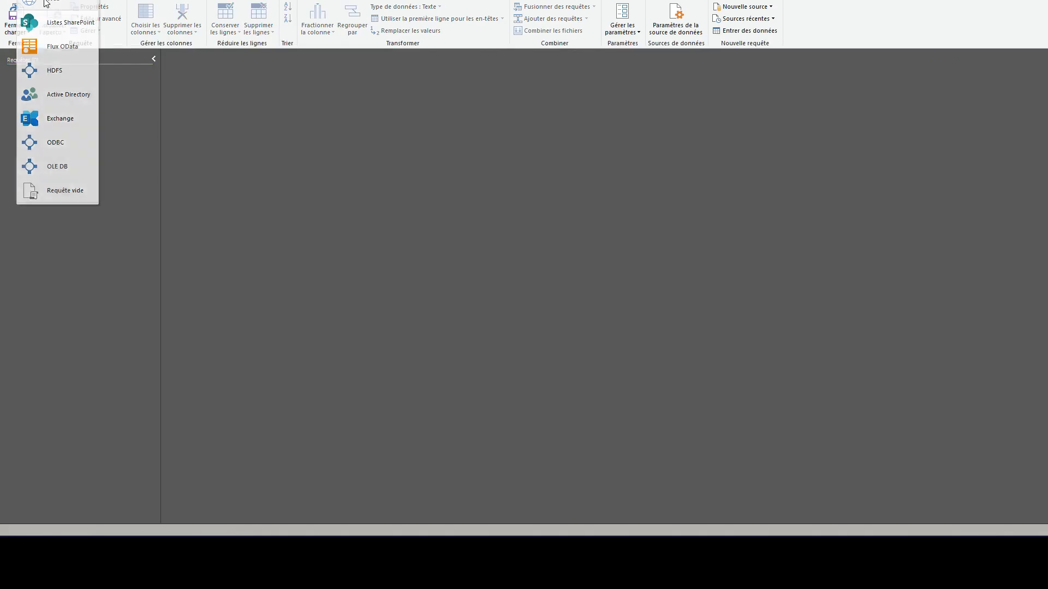
pyautogui.hotkey('ctrl', 'v')
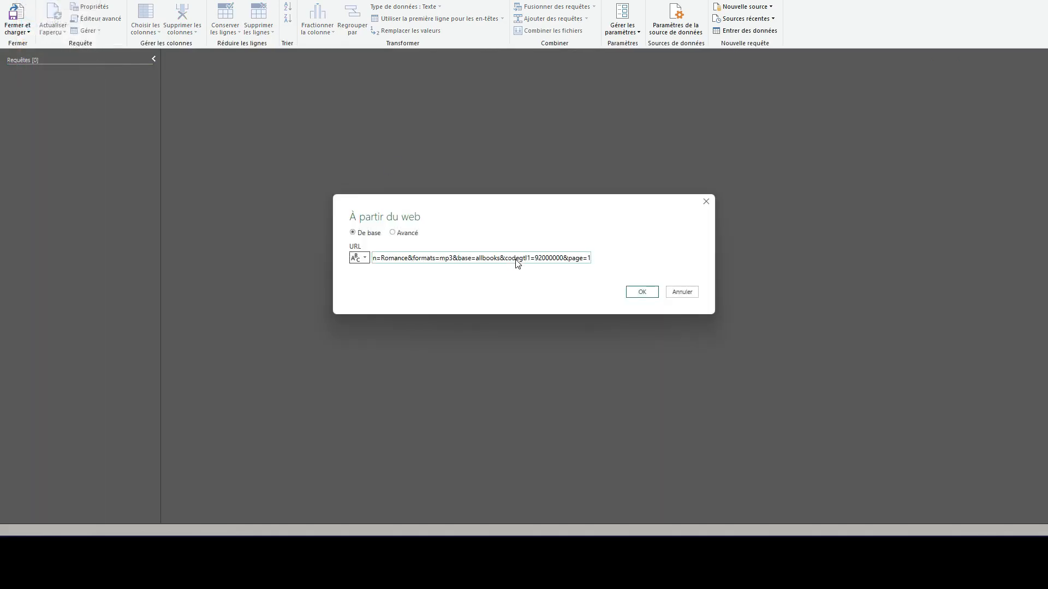
pyautogui.press('Return')
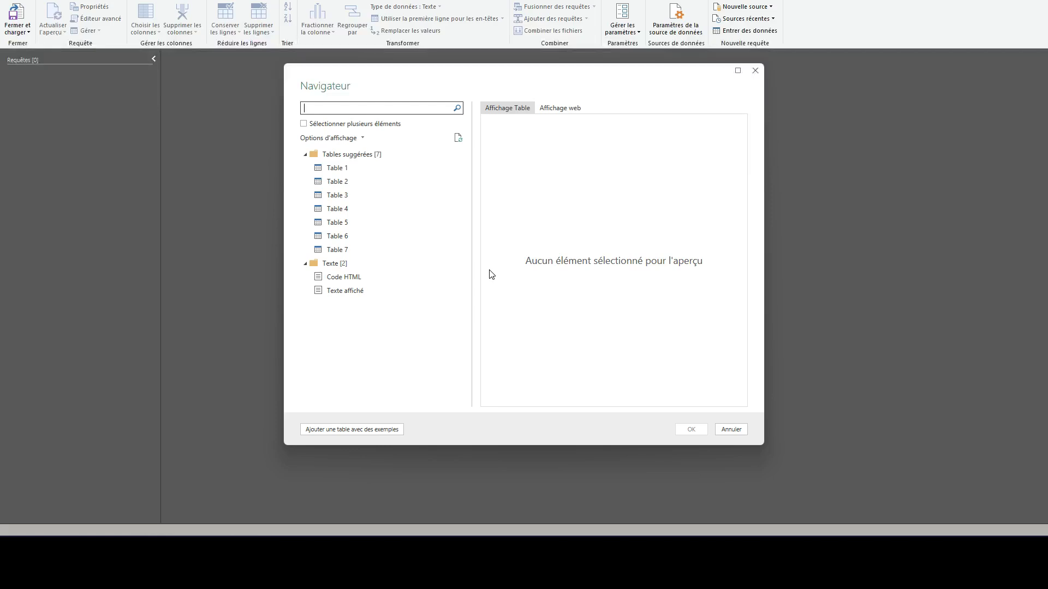
pyautogui.click(295, 418)
pyautogui.click(377, 431)
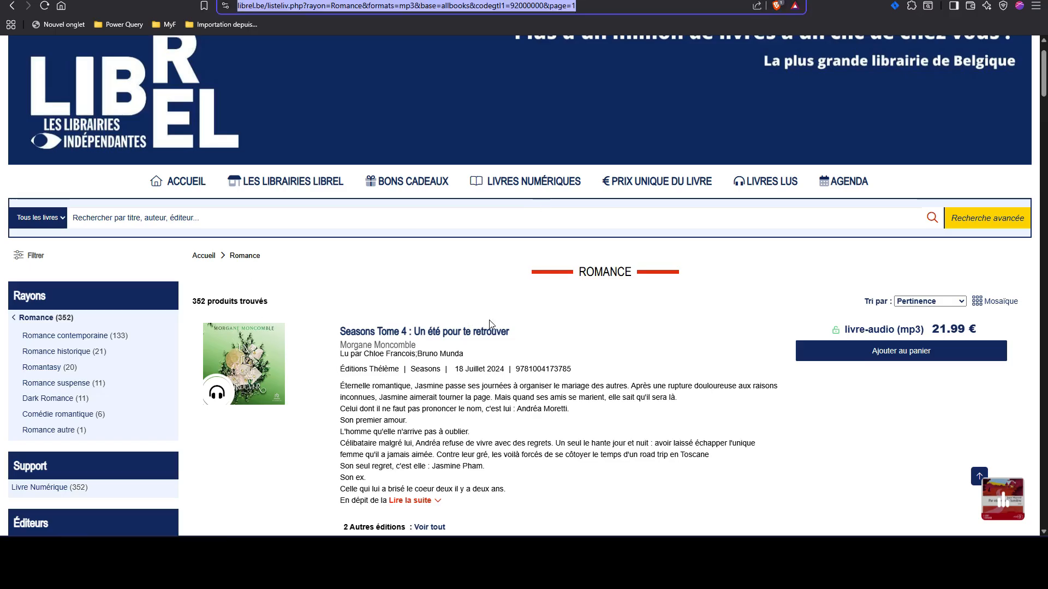
# Check the first book on the web page and name the example table's first column "Titre".
pyautogui.click(492, 325)
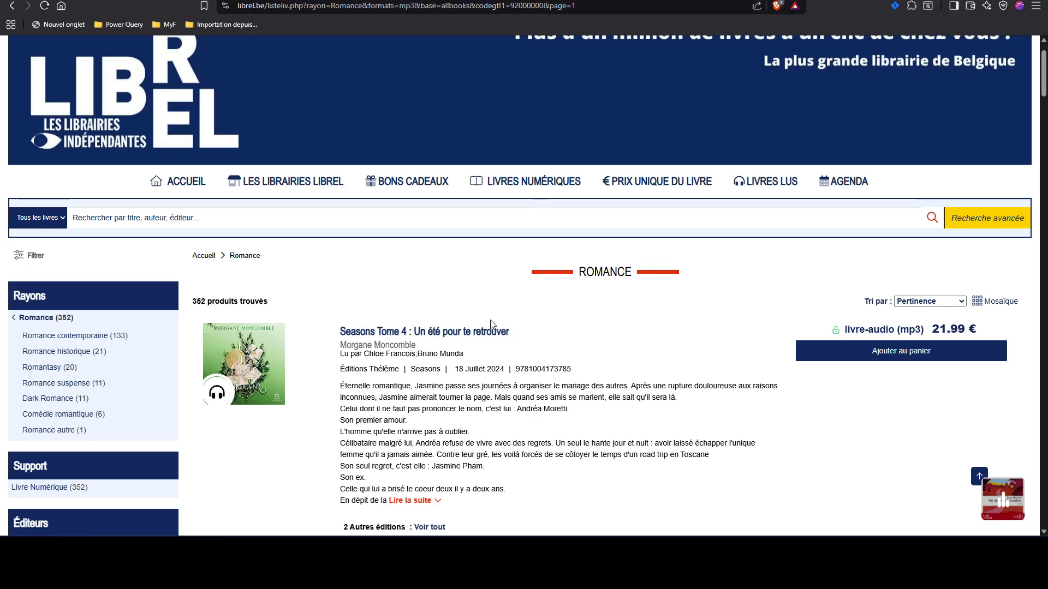
pyautogui.hotkey('alt', 'Tab')
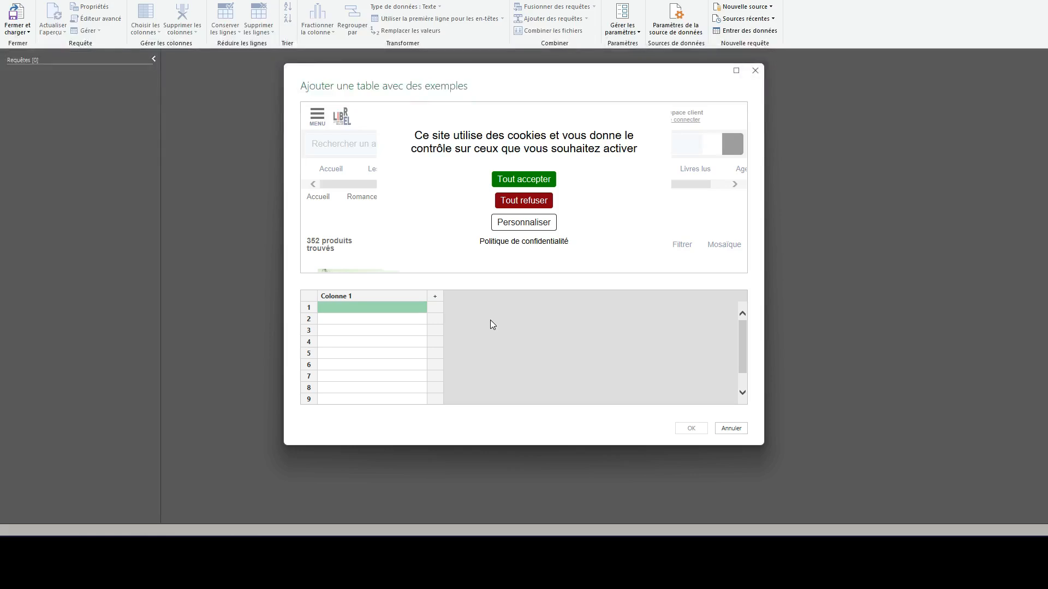
pyautogui.click(375, 298)
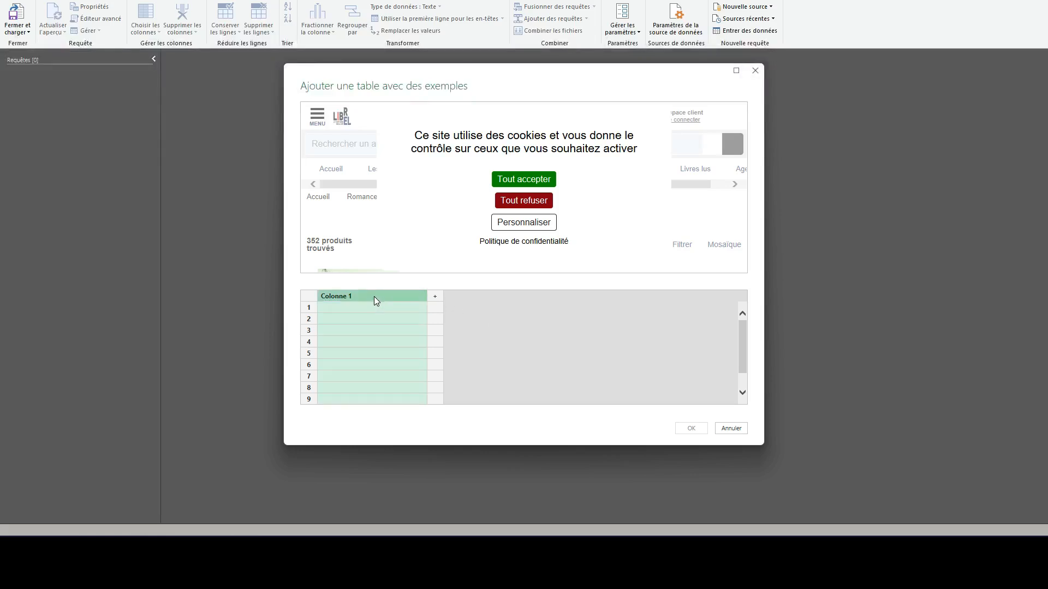
pyautogui.click(373, 295)
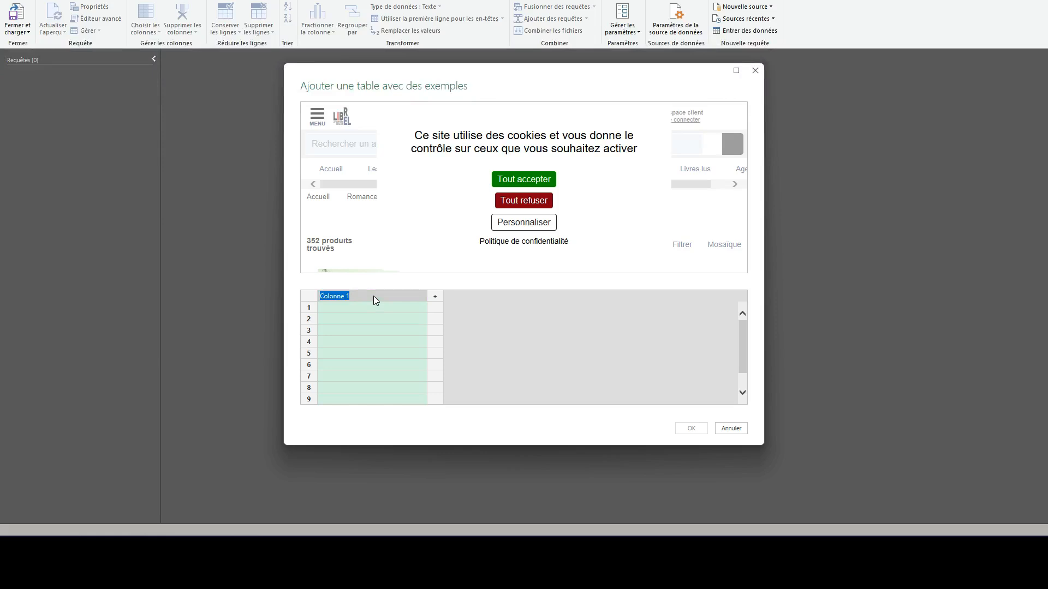
pyautogui.write('Titre')
pyautogui.press('Return')
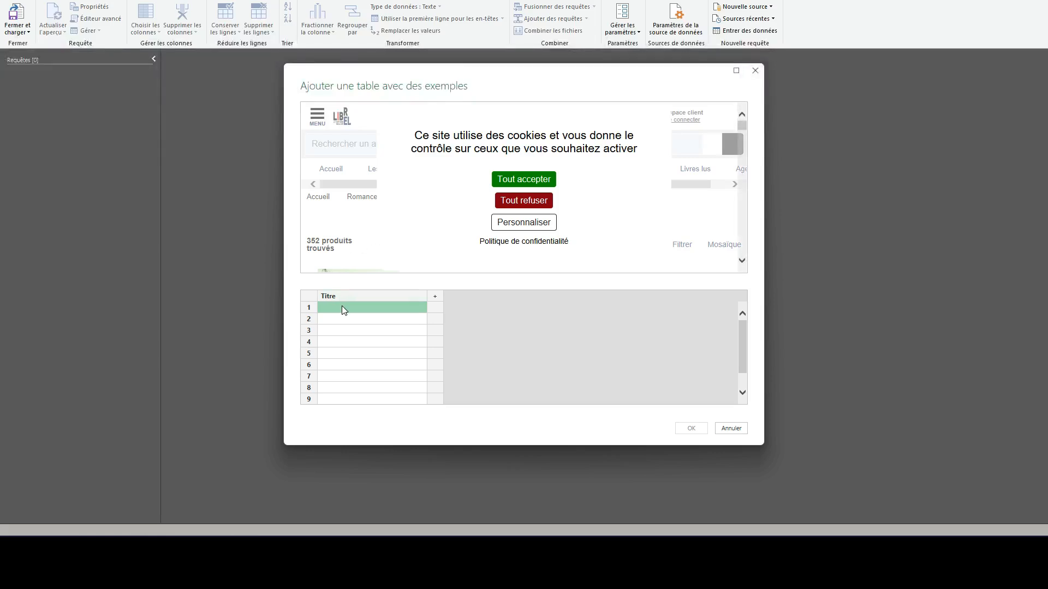
# Enter the suggested title "Seasons Tome 4 : Un été pour te retrouver" as the first example in the Titre column.
pyautogui.write('S')
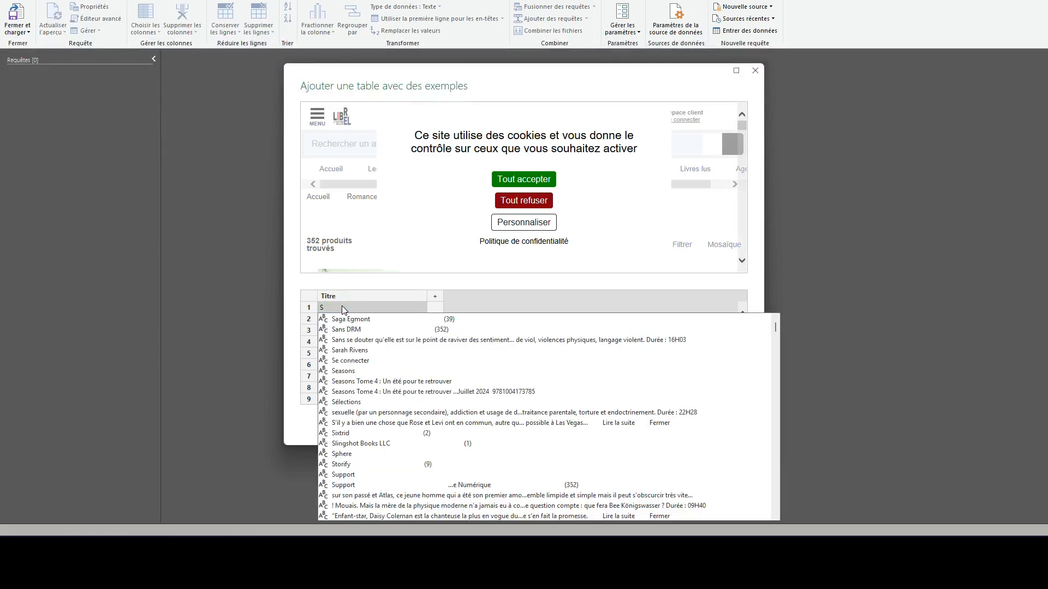
pyautogui.write('easo')
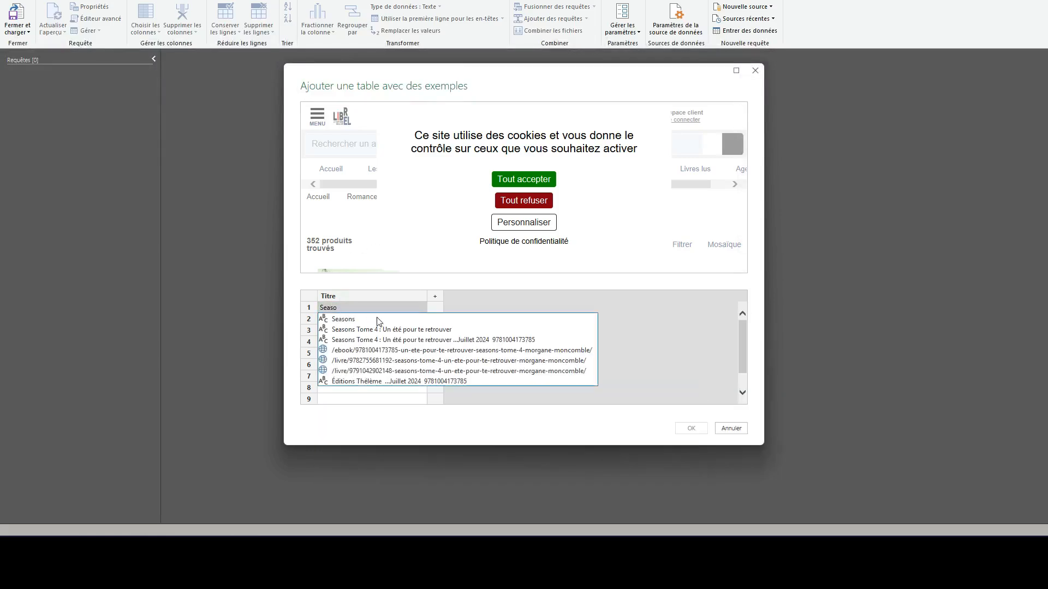
pyautogui.click(395, 331)
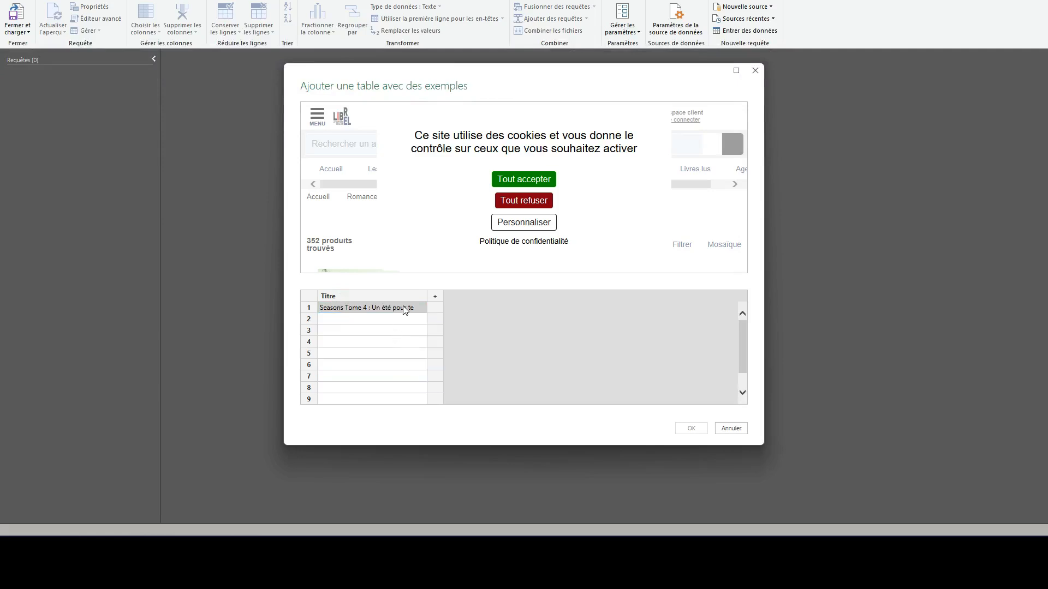
pyautogui.press('Return')
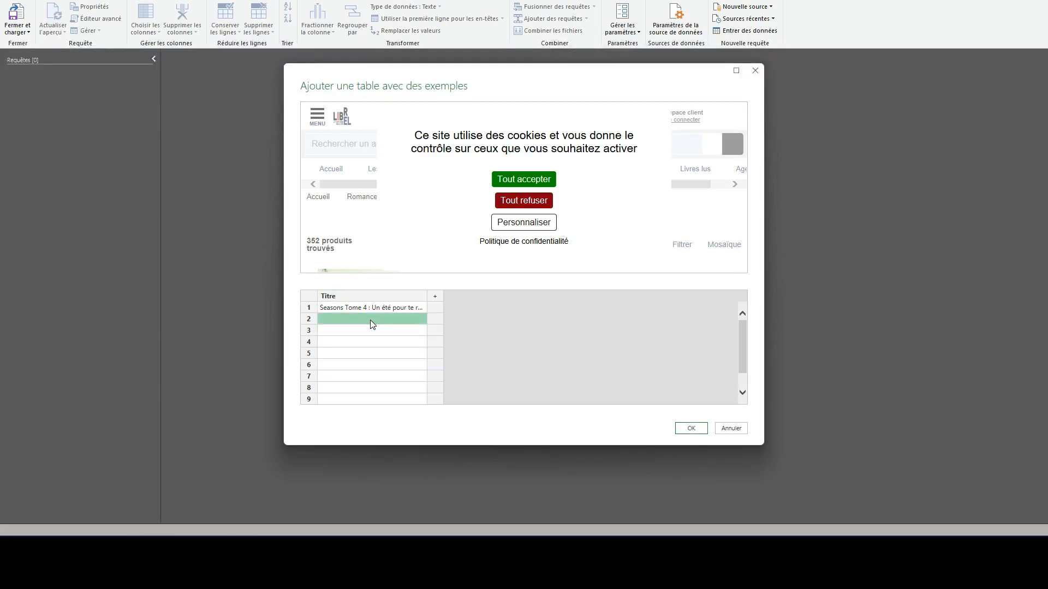
# Look up the second book on the Librel page in the browser and enter "Jamais plus" as the second Titre example.
pyautogui.hotkey('alt', 'Tab')
pyautogui.scroll(-2, 435, 332)
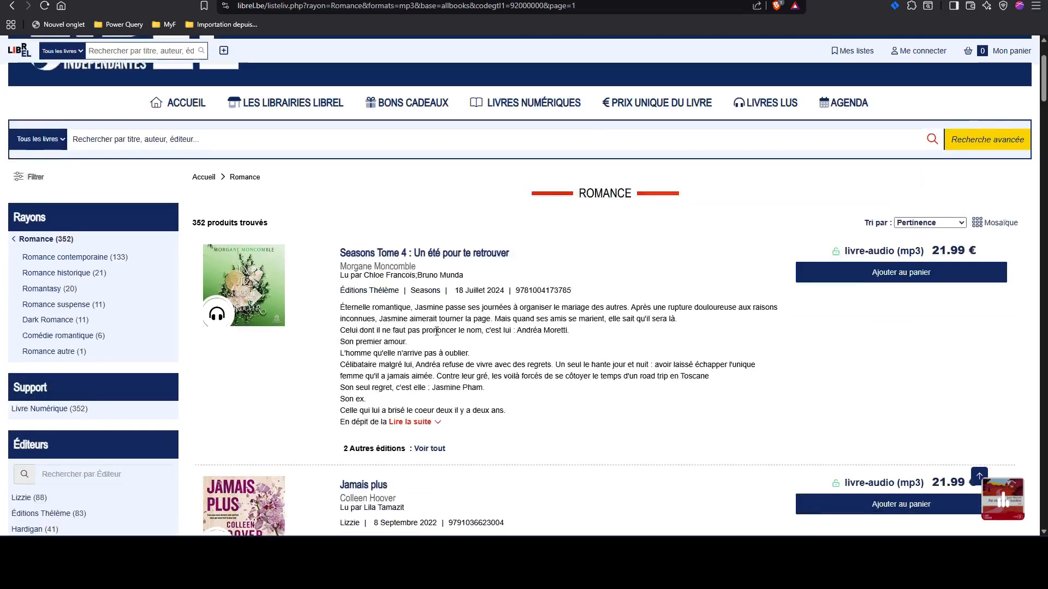
pyautogui.hotkey('alt', 'Tab')
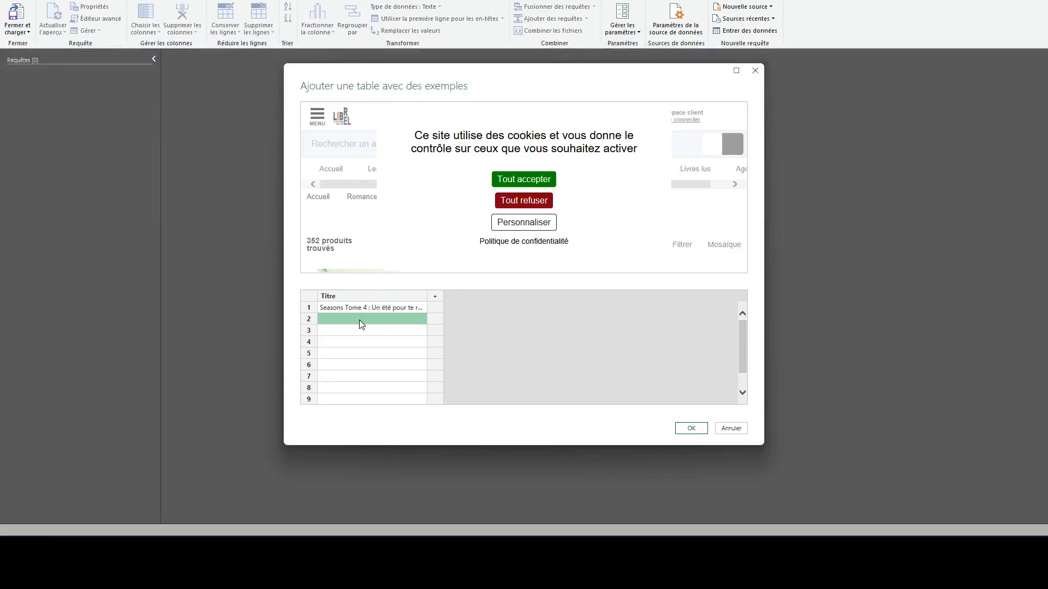
pyautogui.write('Ja')
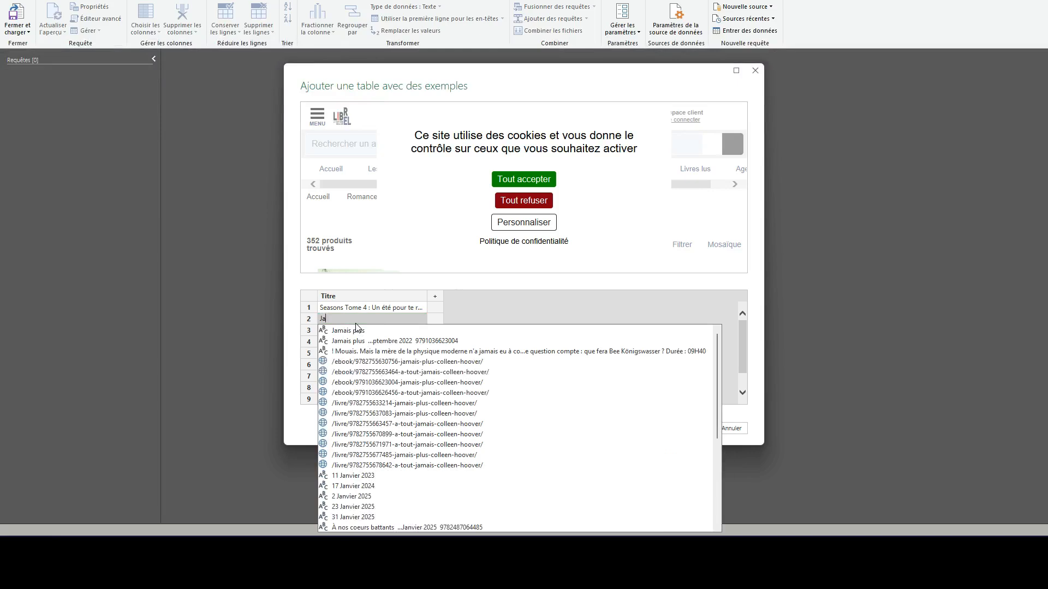
pyautogui.write('mais')
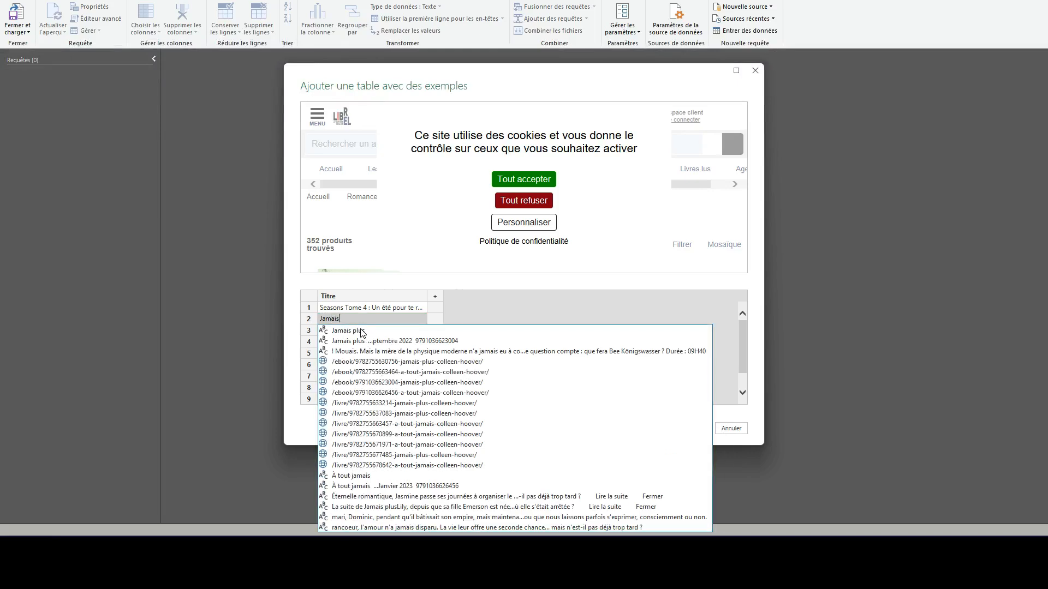
pyautogui.click(361, 331)
pyautogui.click(364, 332)
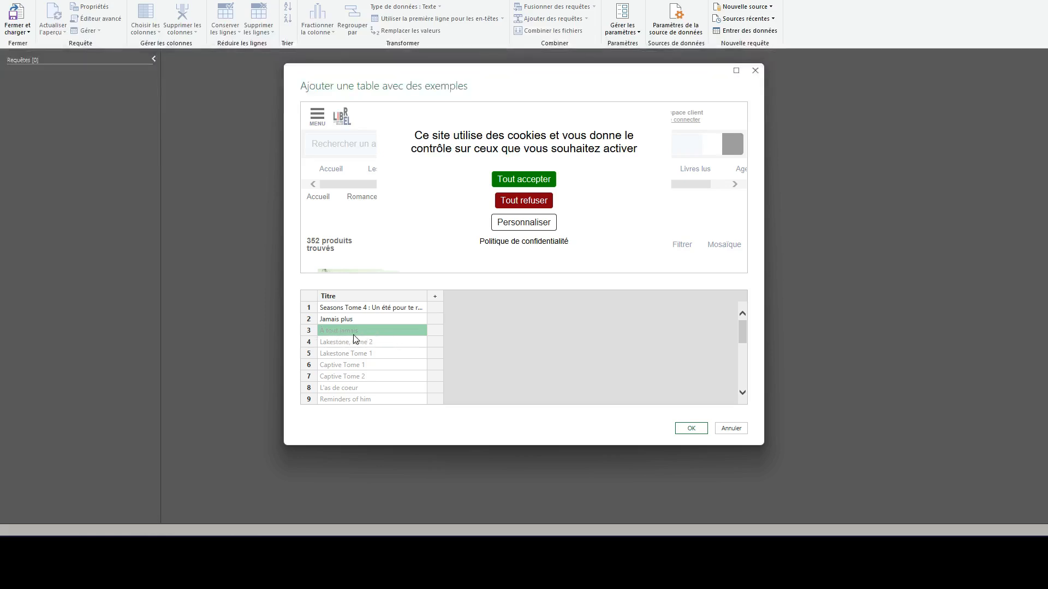
# Compare the automatically filled titles with the Librel page, checking the third book and the last book in the listing.
pyautogui.hotkey('alt', 'Tab')
pyautogui.scroll(-3, 362, 337)
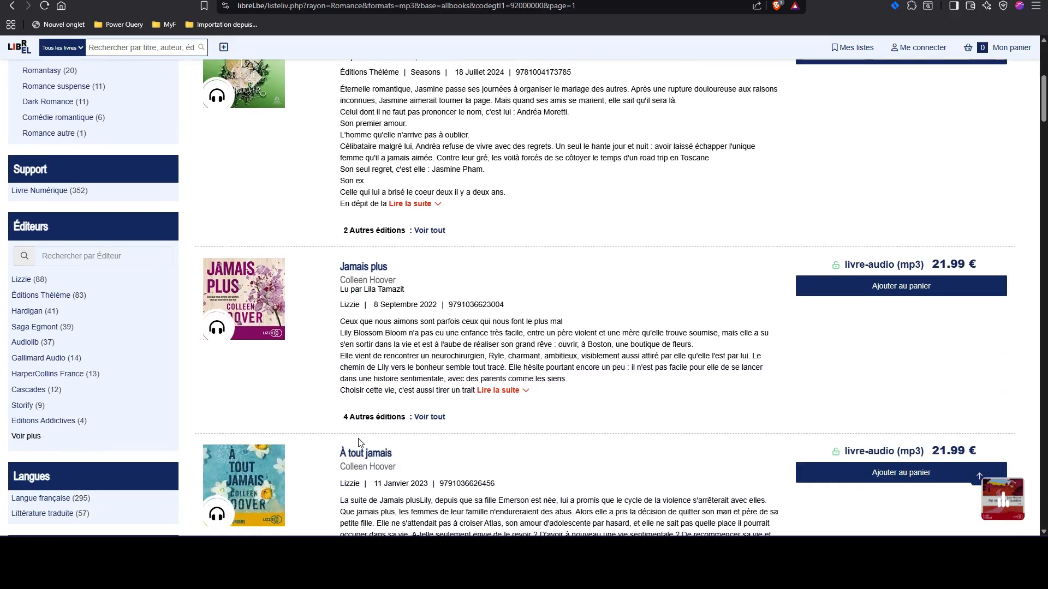
pyautogui.hotkey('alt', 'Tab')
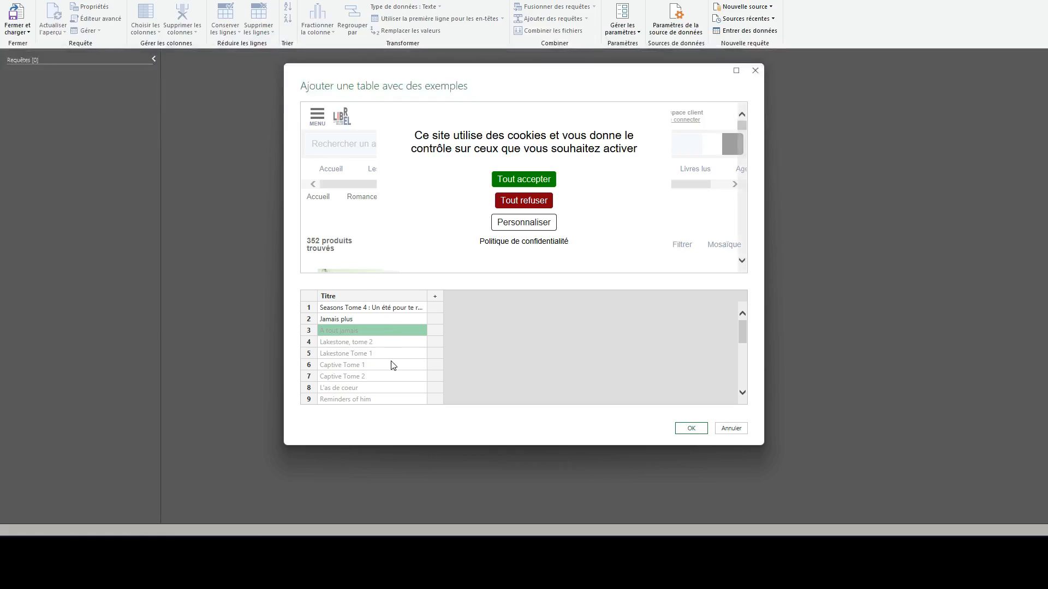
pyautogui.scroll(-2, 393, 363)
pyautogui.scroll(-5, 393, 363)
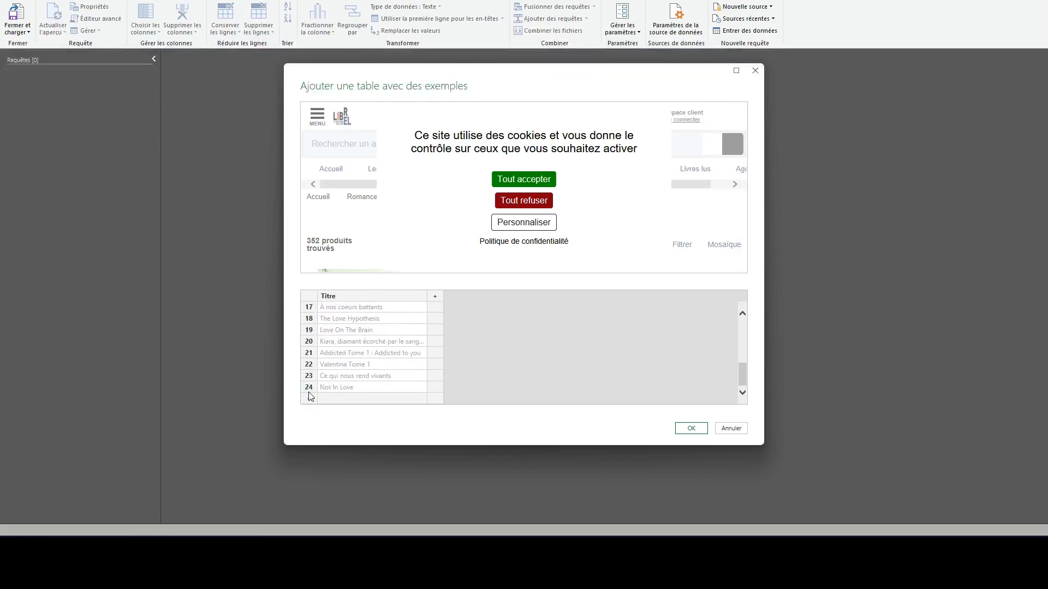
pyautogui.hotkey('alt', 'Tab')
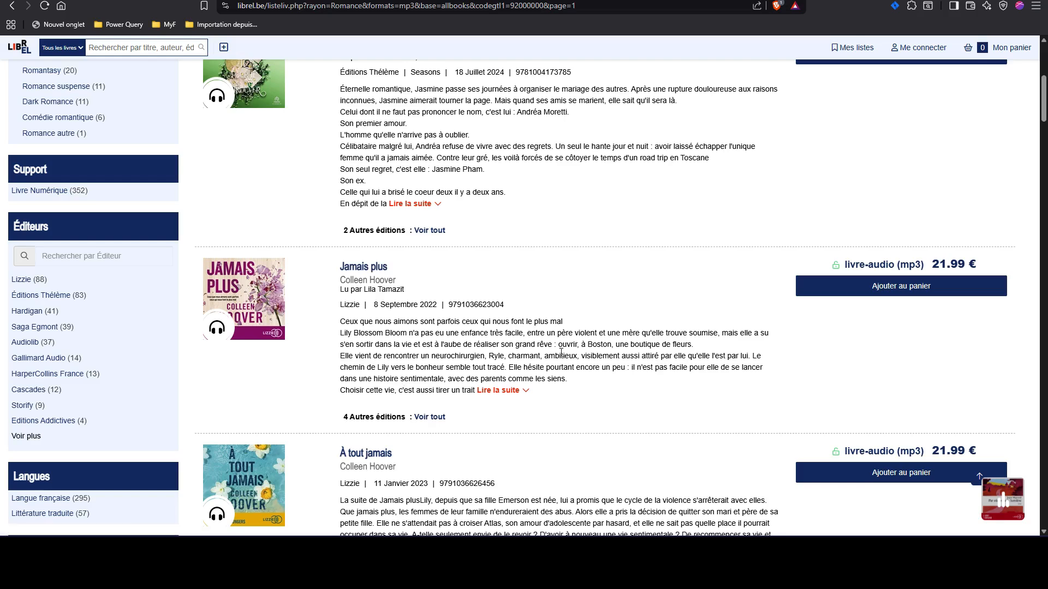
pyautogui.press('End')
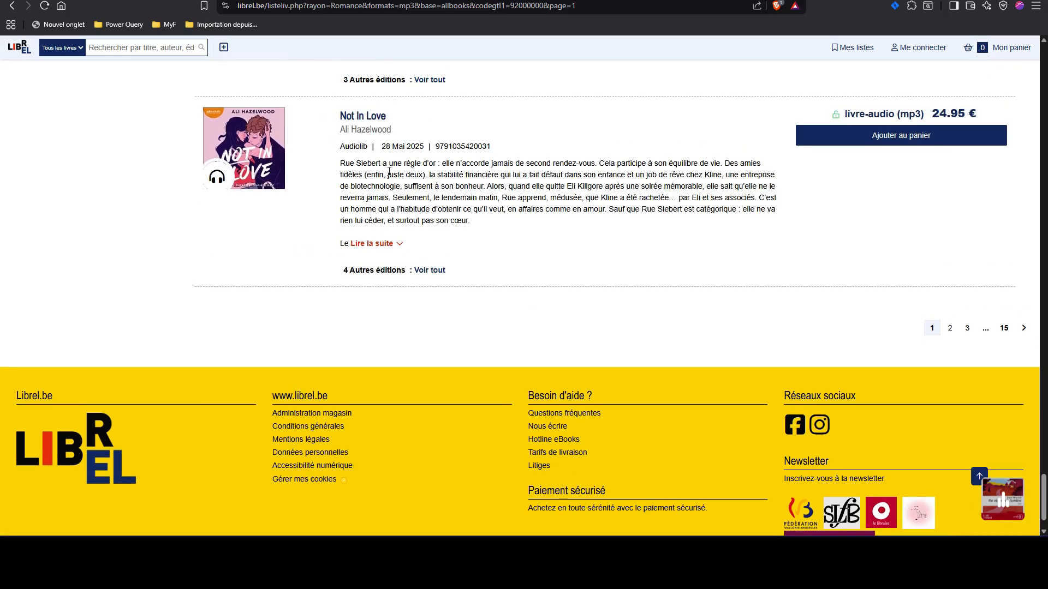
pyautogui.press('Home')
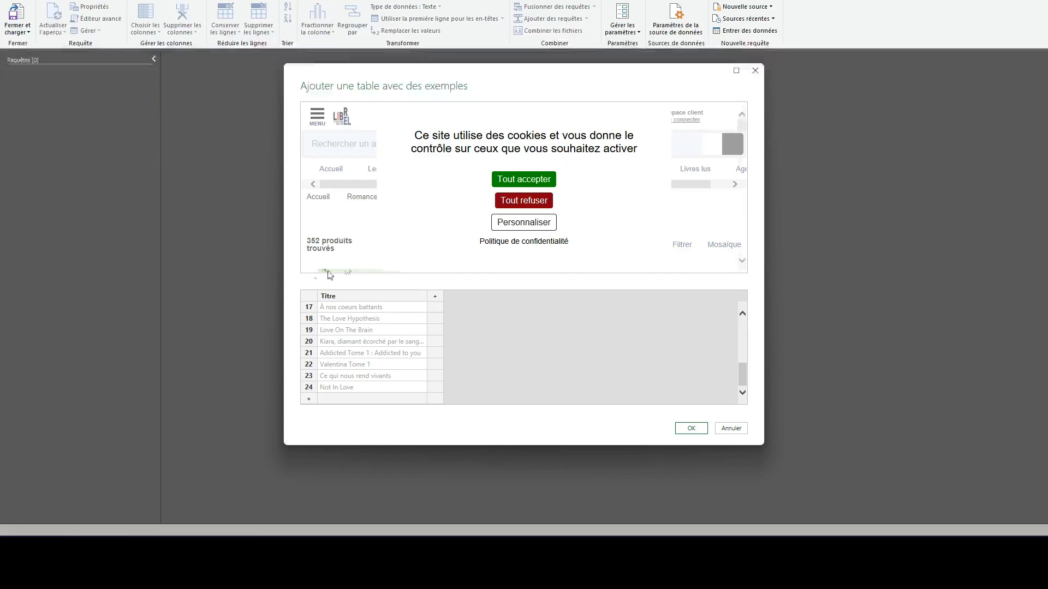
pyautogui.hotkey('alt', 'Tab')
pyautogui.scroll(5, 398, 350)
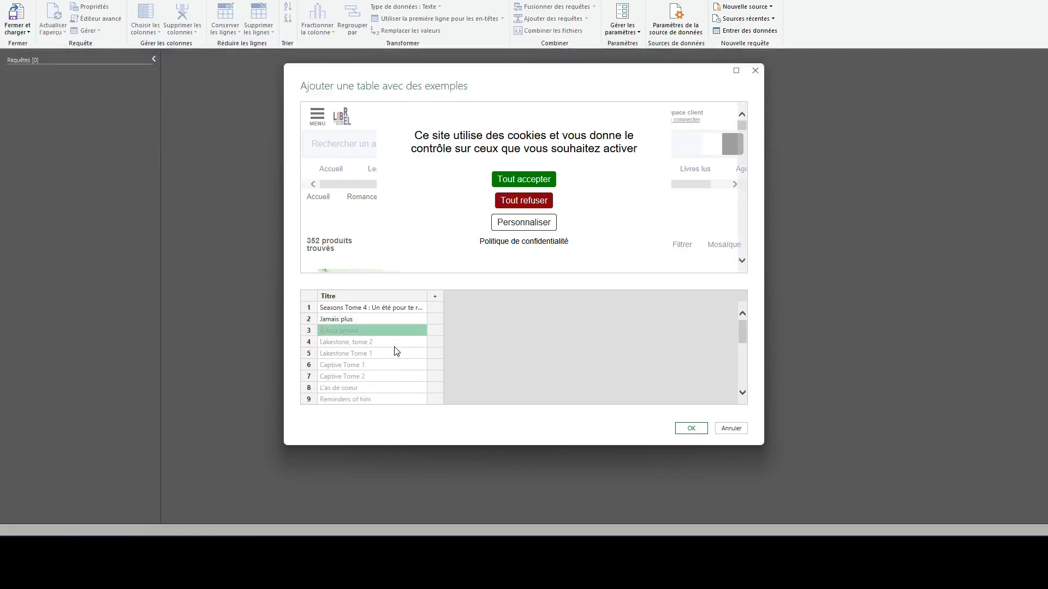
# Add a second column to the example table and name it "Auteur".
pyautogui.click(435, 296)
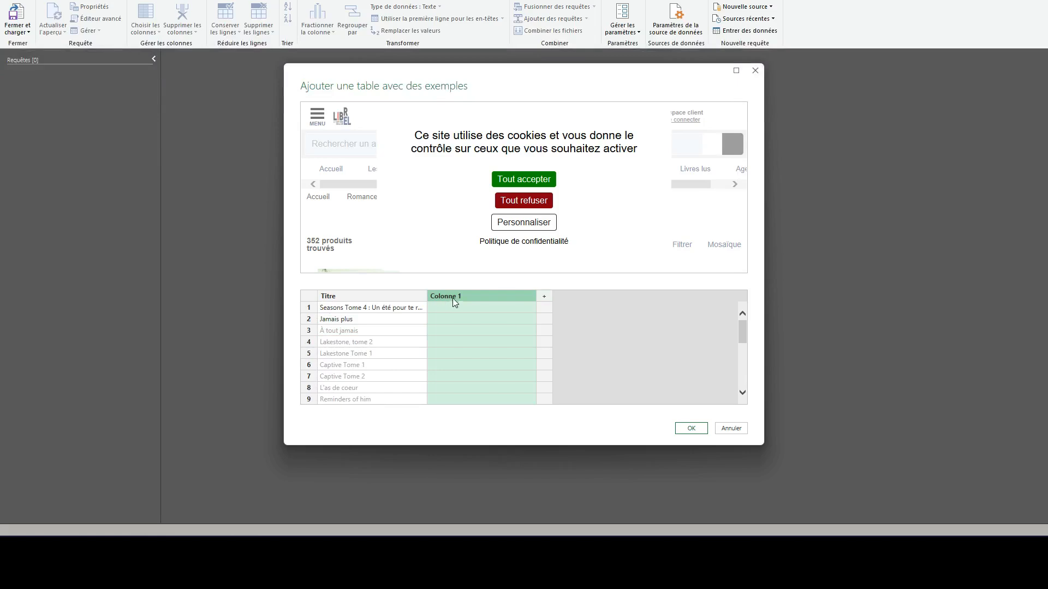
pyautogui.doubleClick(453, 297)
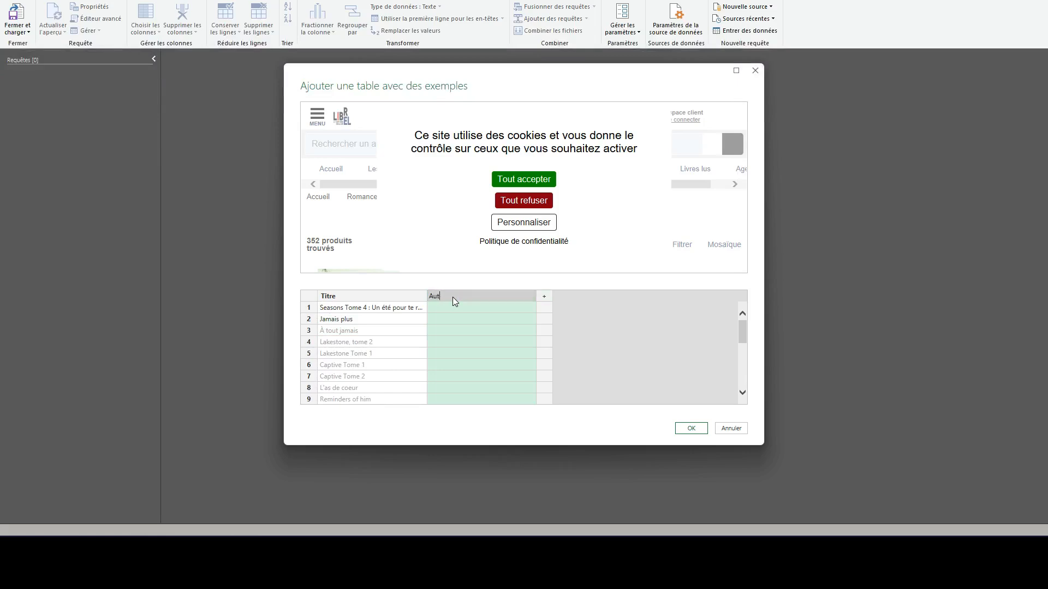
pyautogui.click(457, 306)
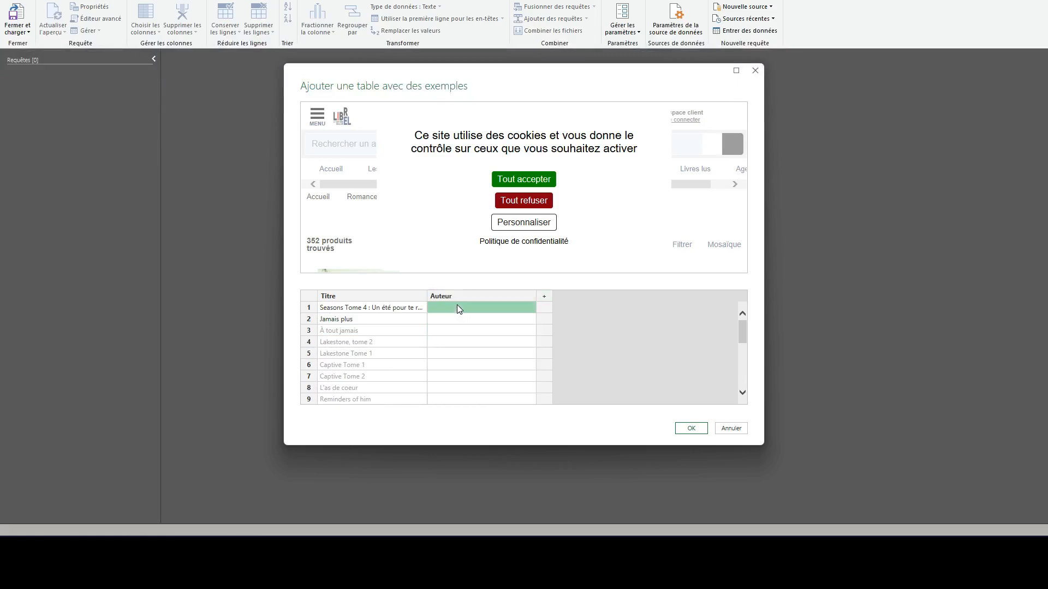
# Look up the first book's author on the Librel page and enter the matching suggestion in row 1 of Auteur.
pyautogui.hotkey('alt', 'Tab')
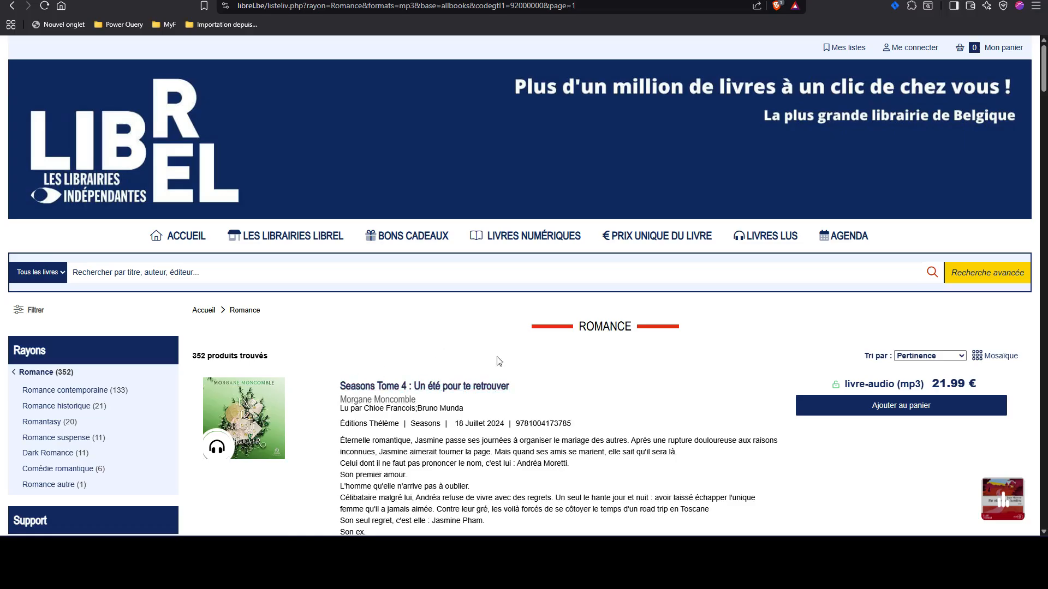
pyautogui.scroll(-1, 505, 350)
pyautogui.hotkey('alt', 'Tab')
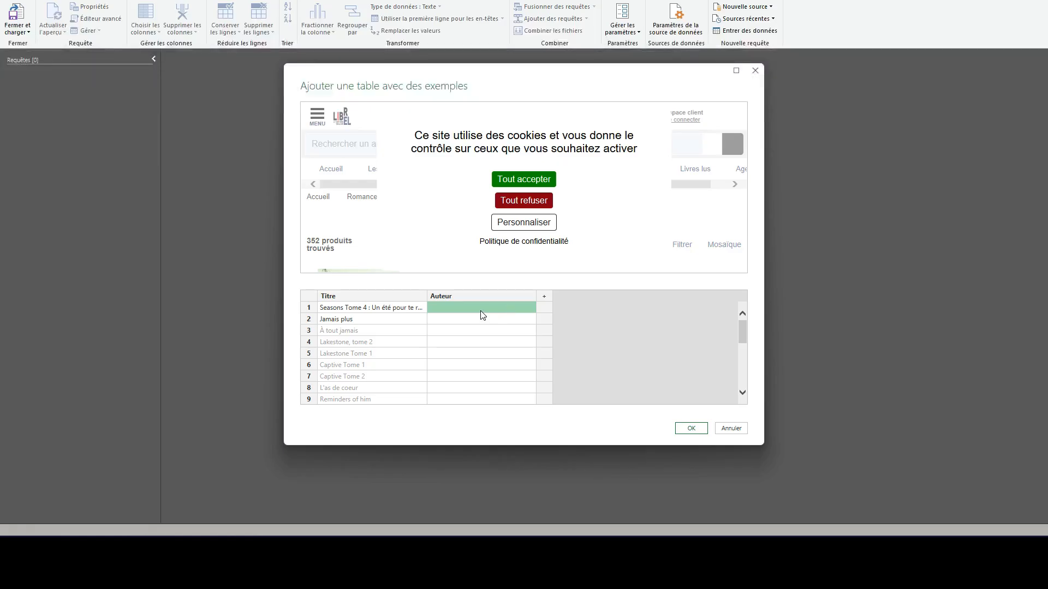
pyautogui.write('mor')
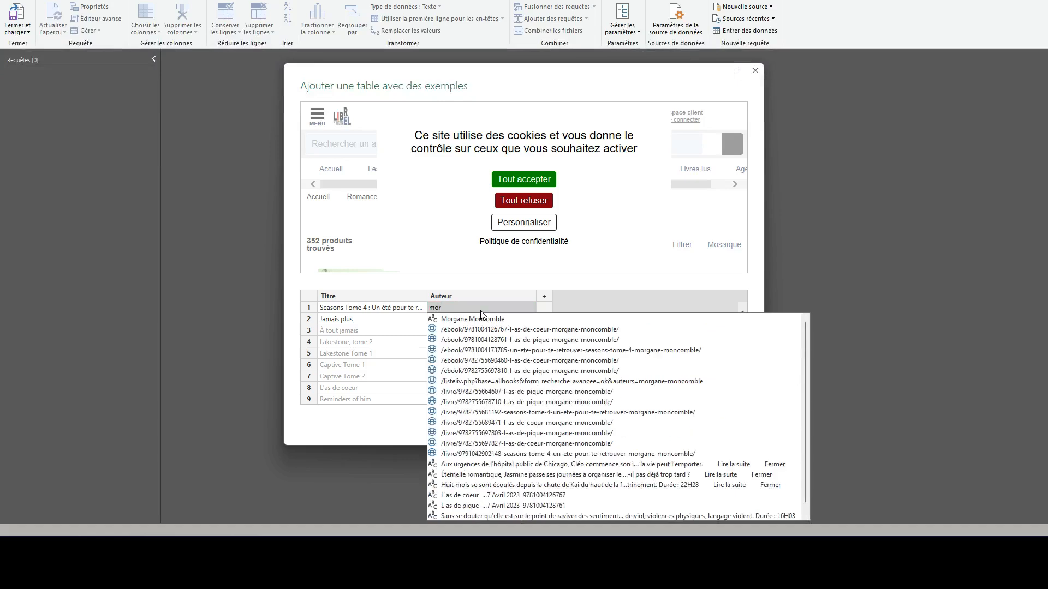
pyautogui.write('gane')
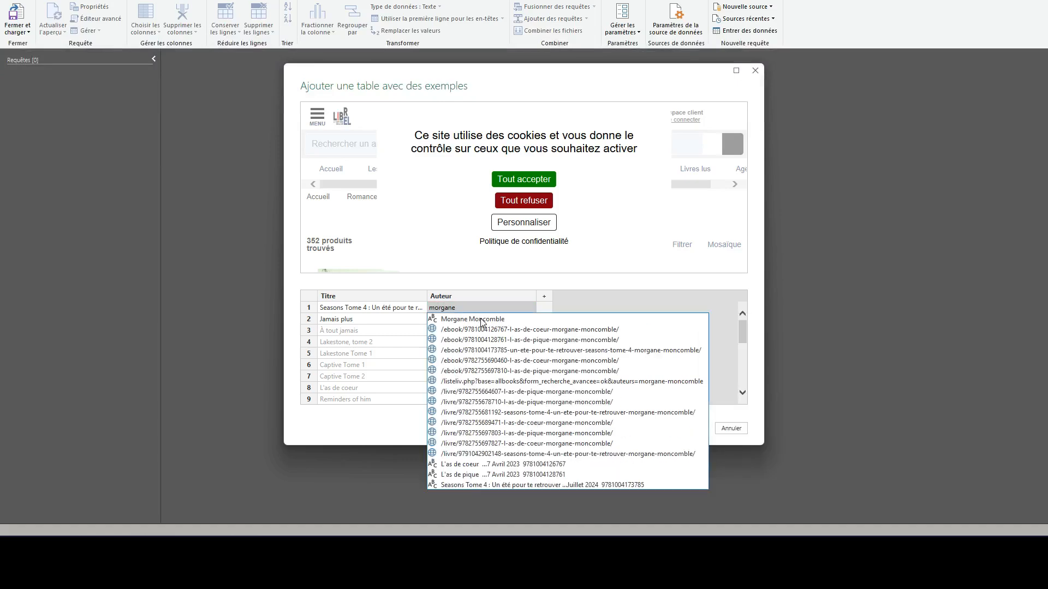
pyautogui.click(486, 322)
pyautogui.click(487, 325)
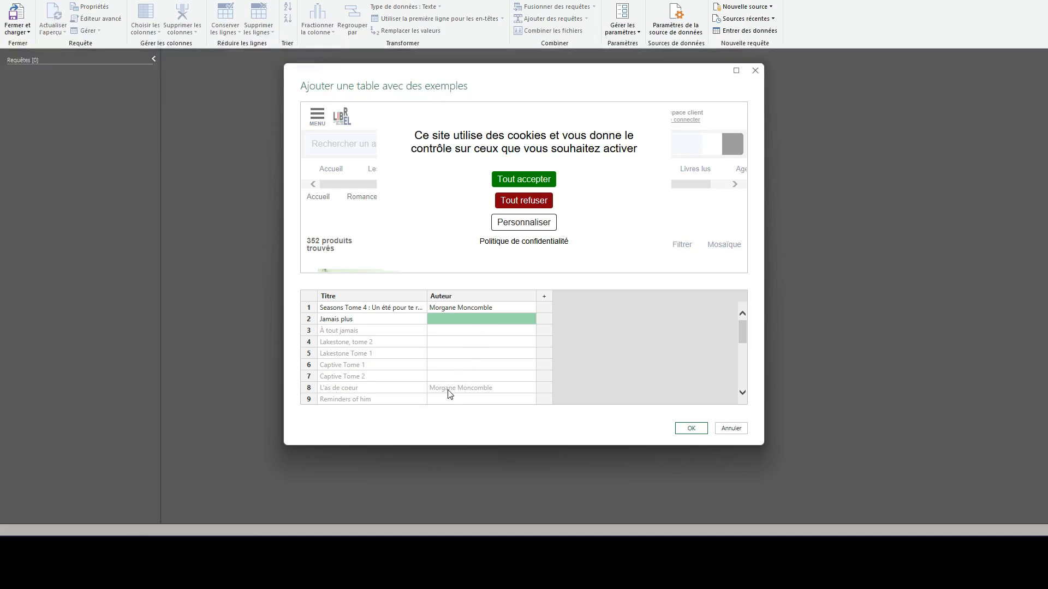
# Review the Auteur suggestions, look up the author of "Jamais plus" on the Librel page and enter it as the second example.
pyautogui.scroll(-4, 449, 390)
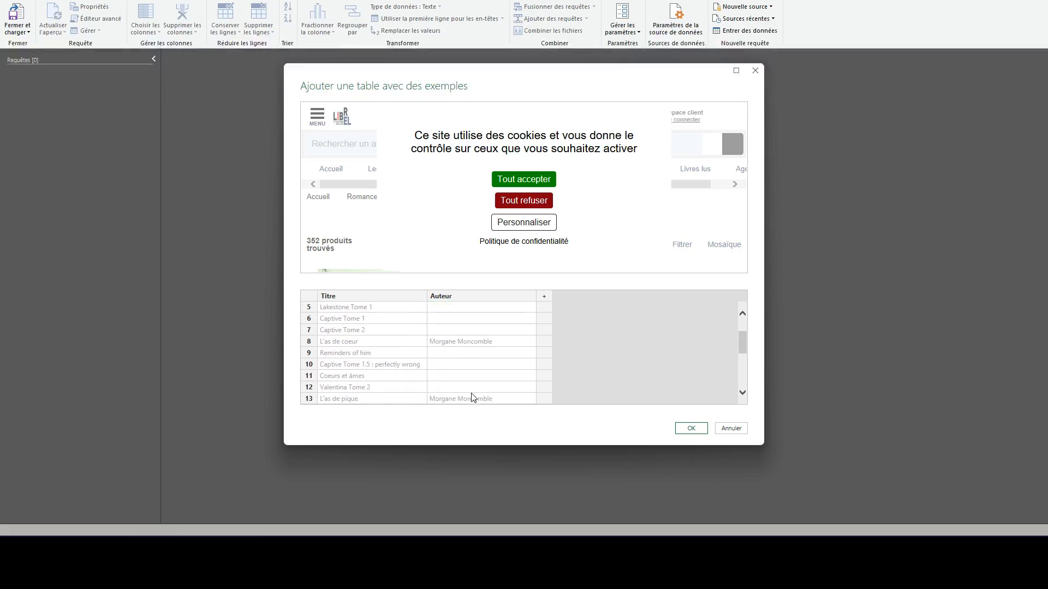
pyautogui.scroll(4, 459, 402)
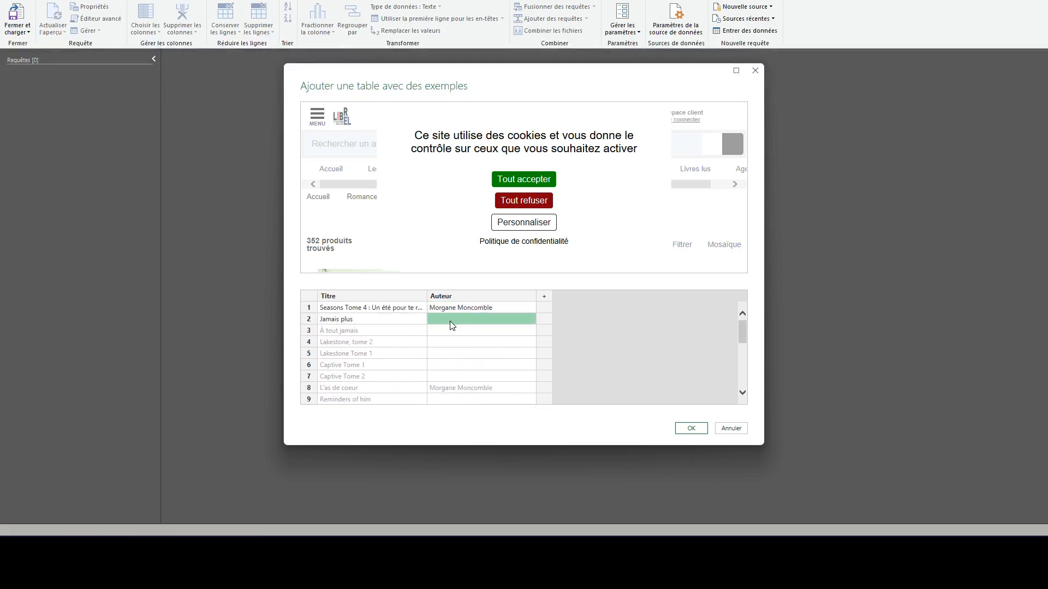
pyautogui.hotkey('alt', 'Tab')
pyautogui.scroll(-2, 450, 332)
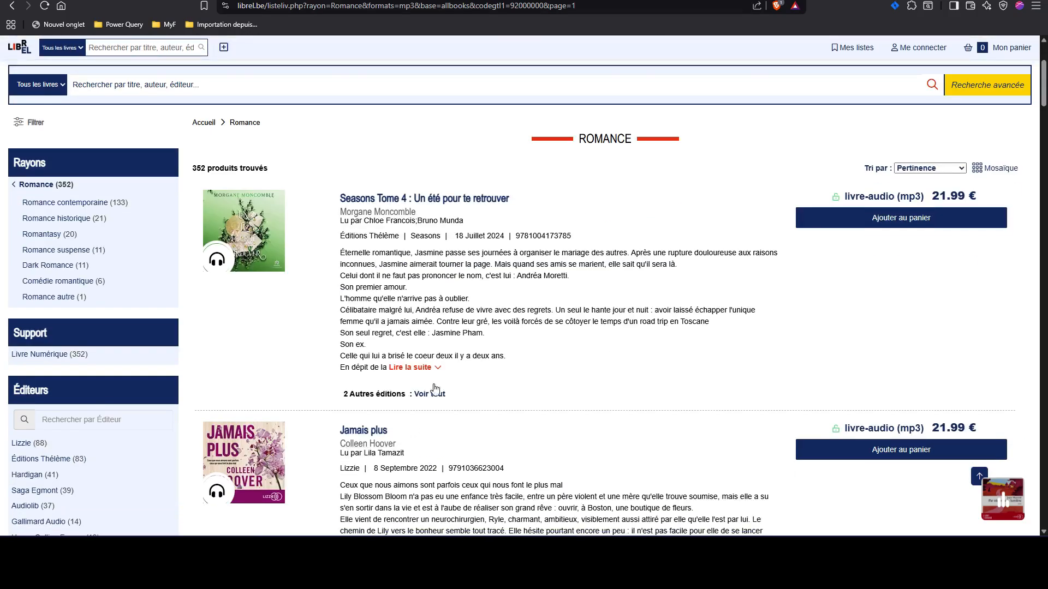
pyautogui.hotkey('alt', 'Tab')
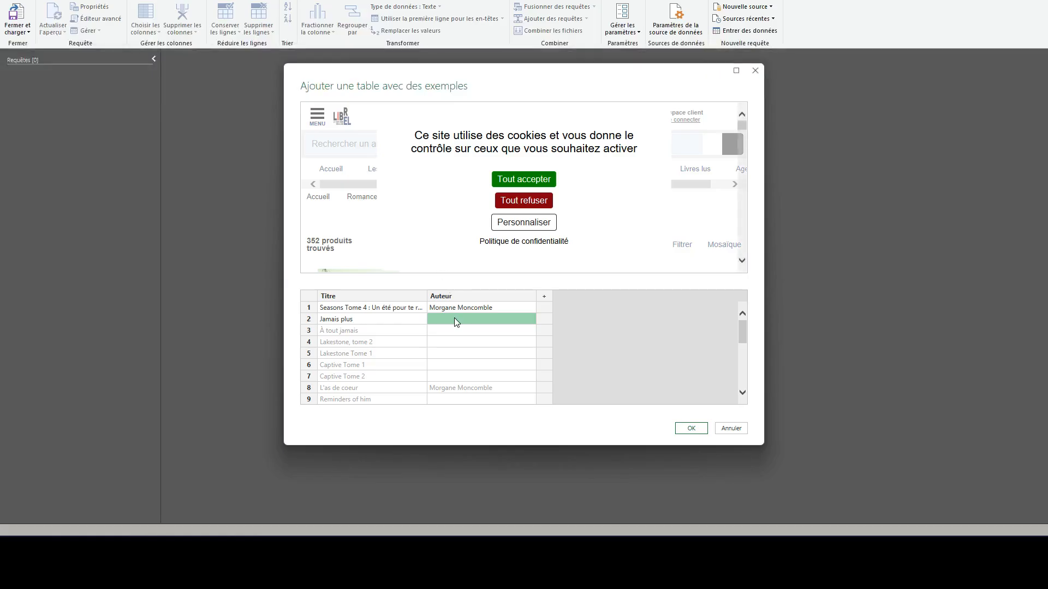
pyautogui.write('Coll')
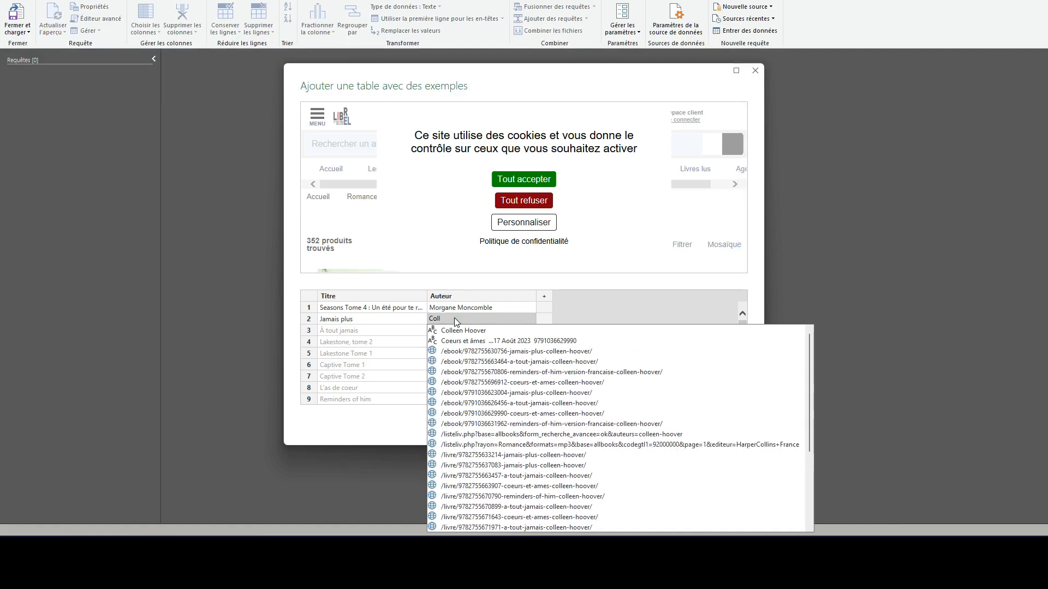
pyautogui.click(463, 331)
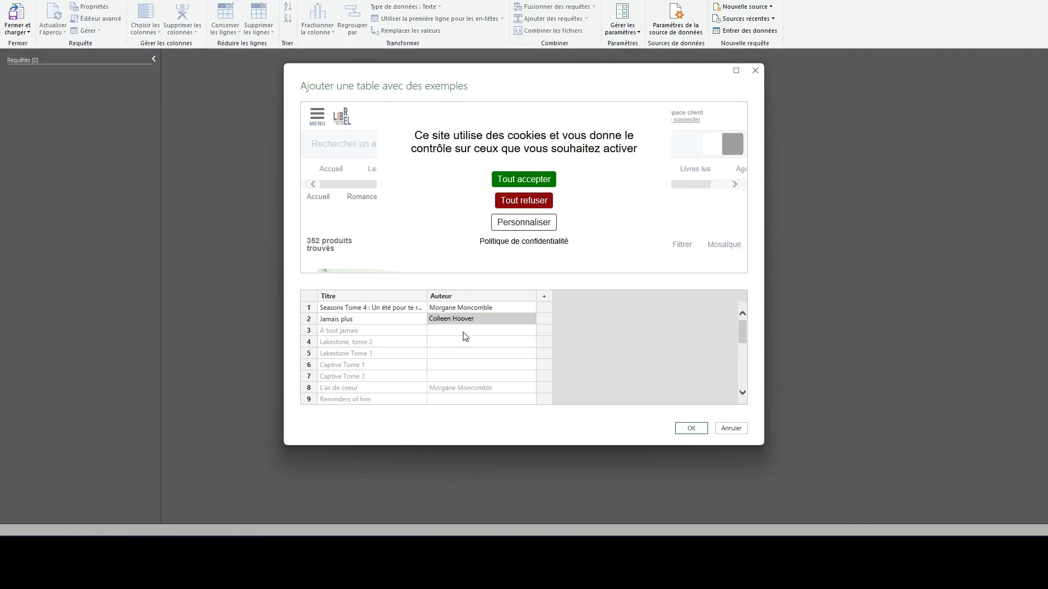
pyautogui.press('Return')
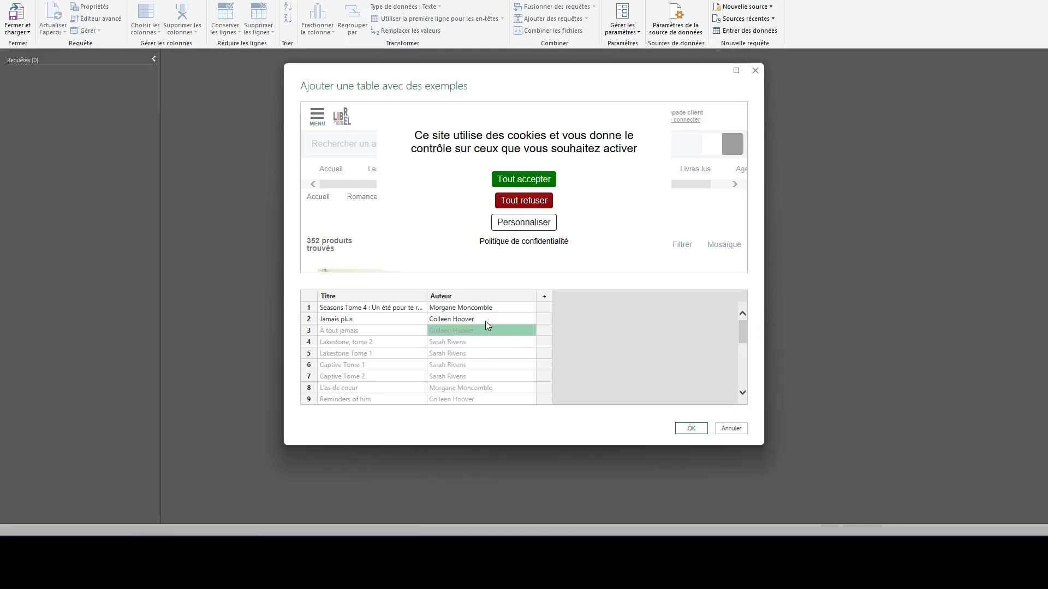
# Check the filled authors, add a third column named "Isbn" and go to the Librel page for the first book's ISBN.
pyautogui.scroll(-4, 486, 322)
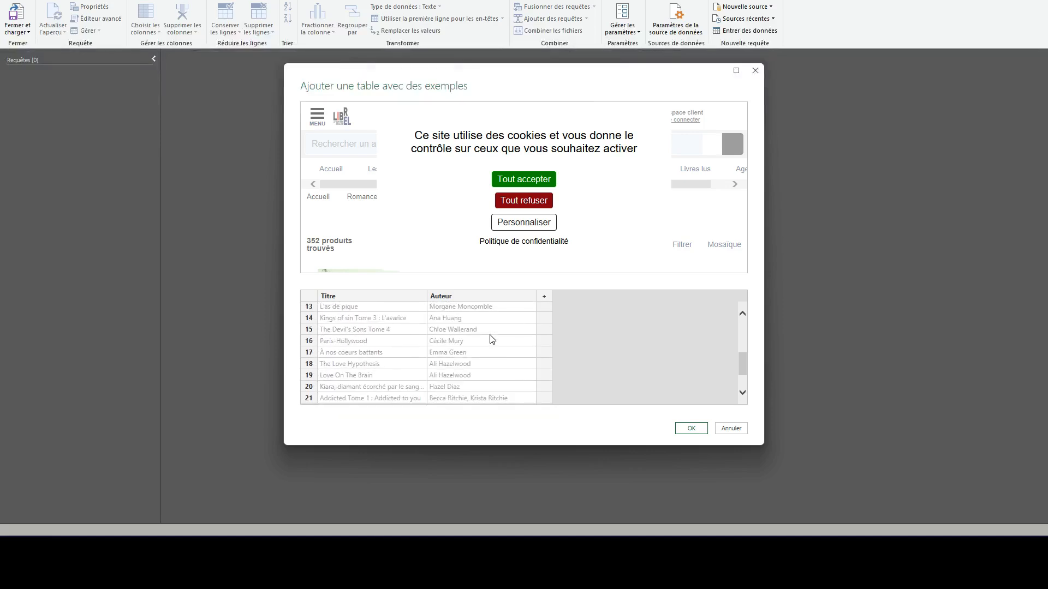
pyautogui.scroll(4, 492, 340)
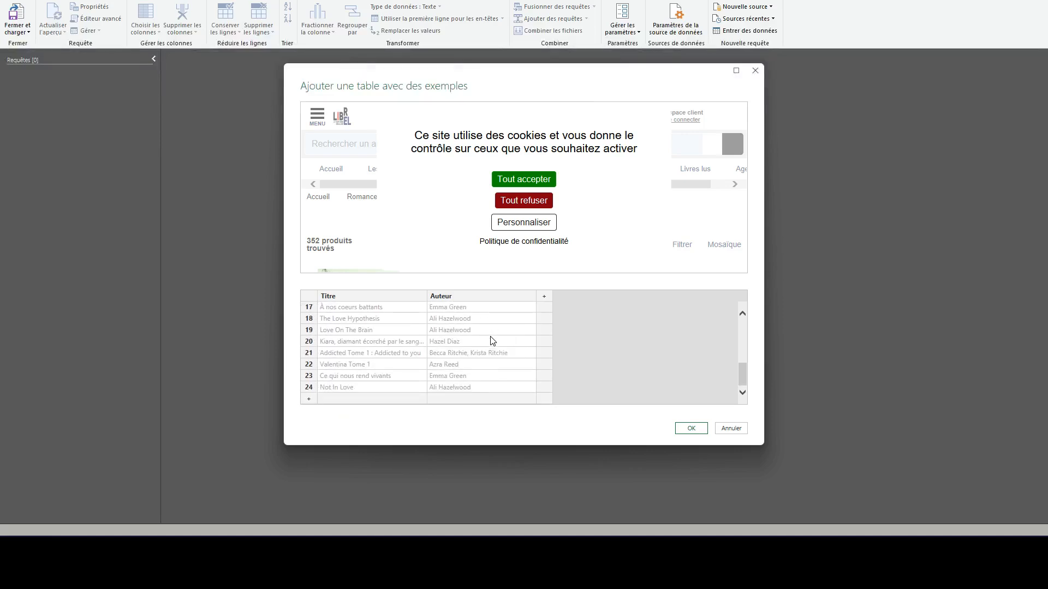
pyautogui.click(547, 297)
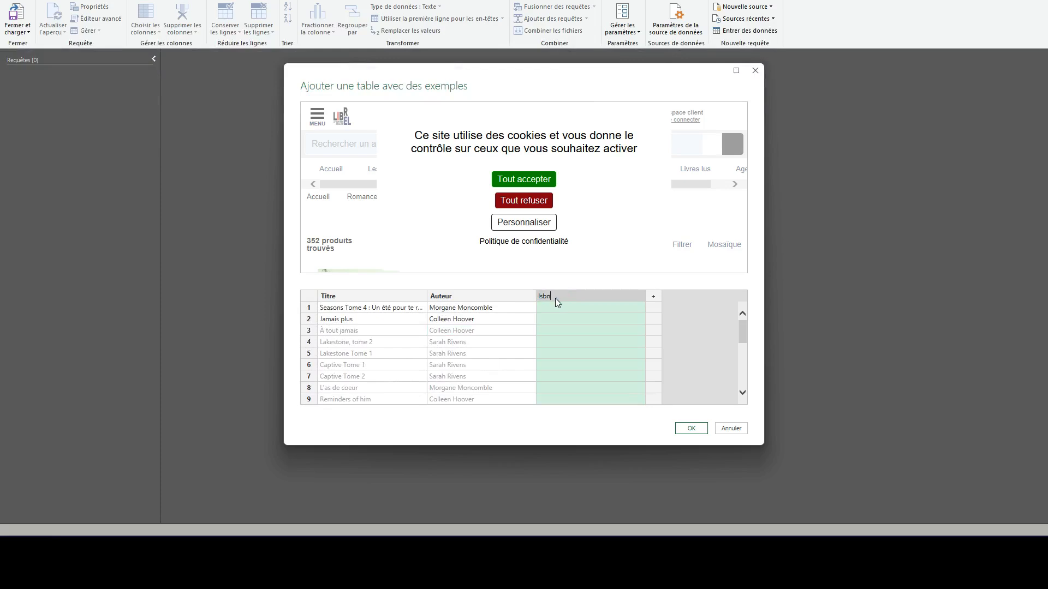
pyautogui.press('Return')
pyautogui.hotkey('alt', 'Tab')
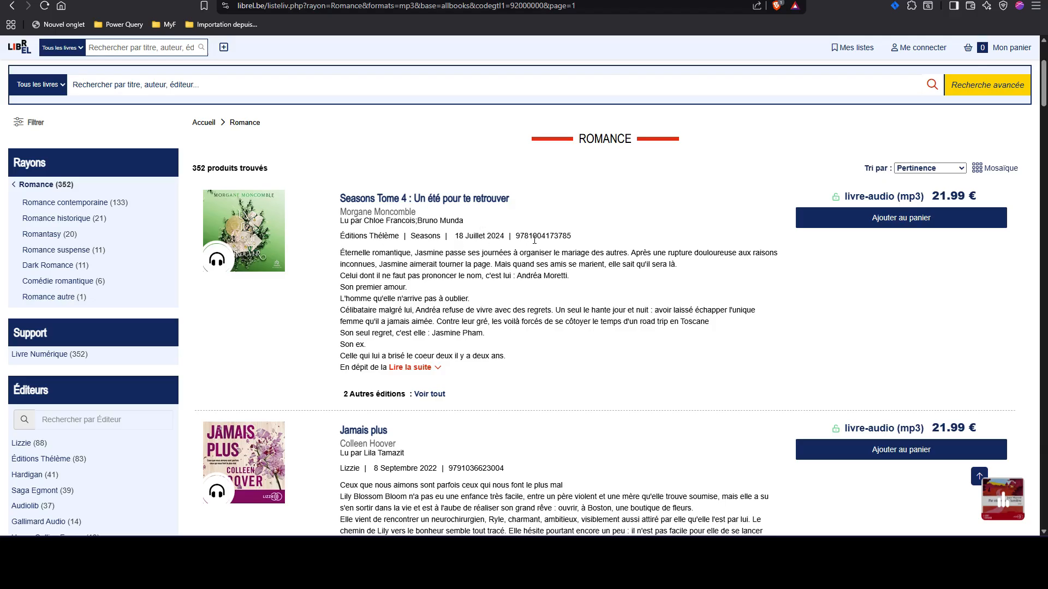
pyautogui.doubleClick(534, 237)
pyautogui.hotkey('ctrl', 'c')
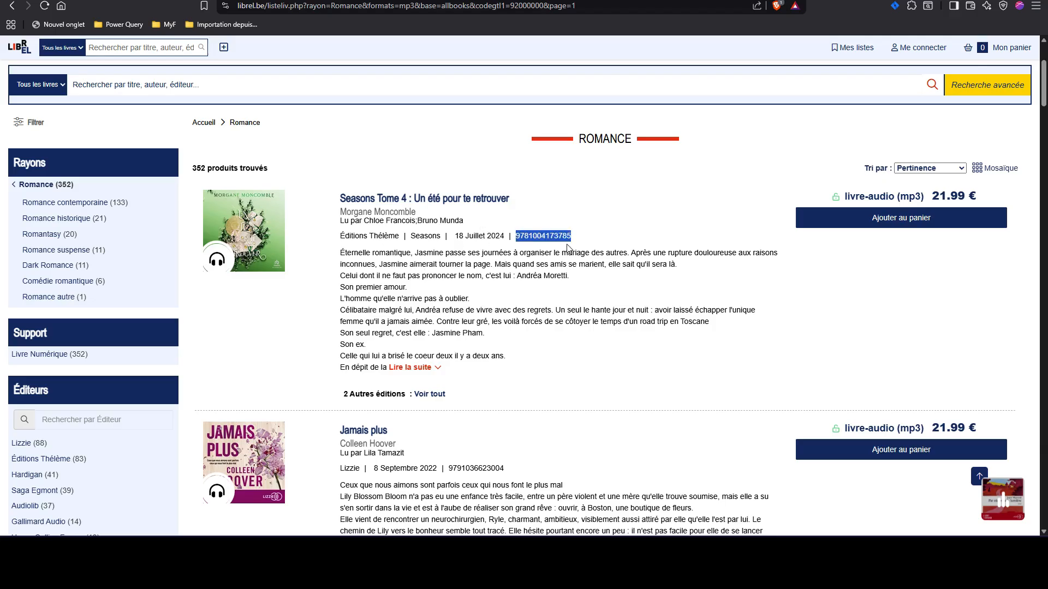
pyautogui.hotkey('alt', 'Tab')
pyautogui.hotkey('ctrl', 'v')
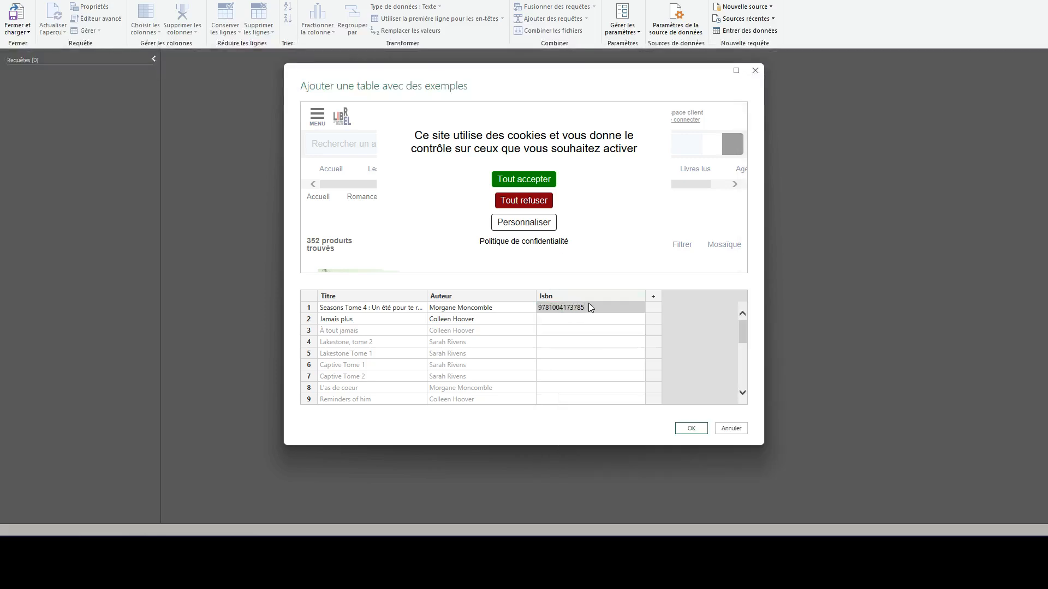
pyautogui.press('Return')
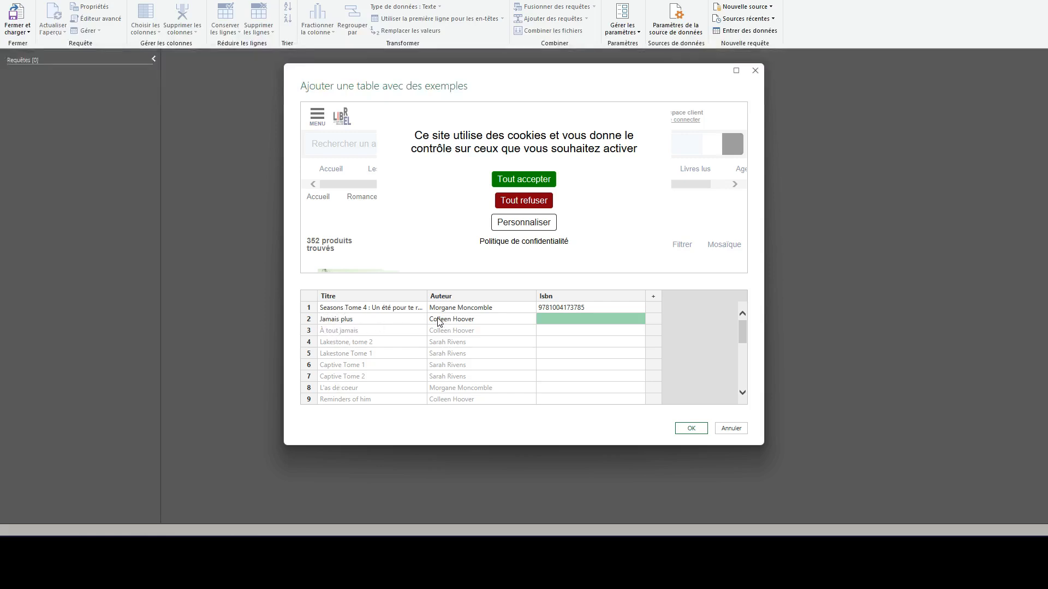
pyautogui.hotkey('alt', 'Tab')
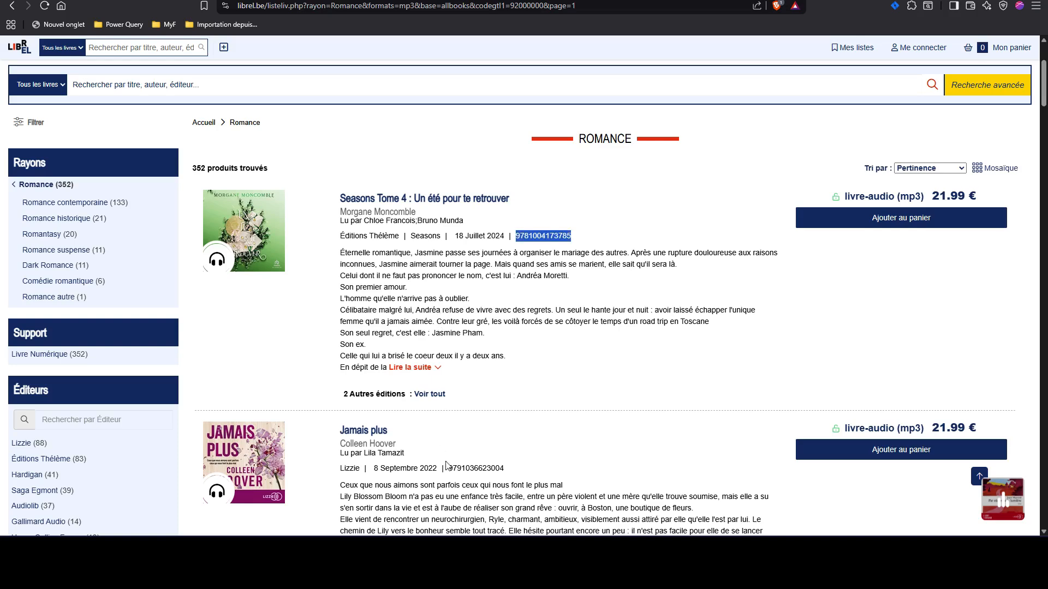
pyautogui.doubleClick(467, 468)
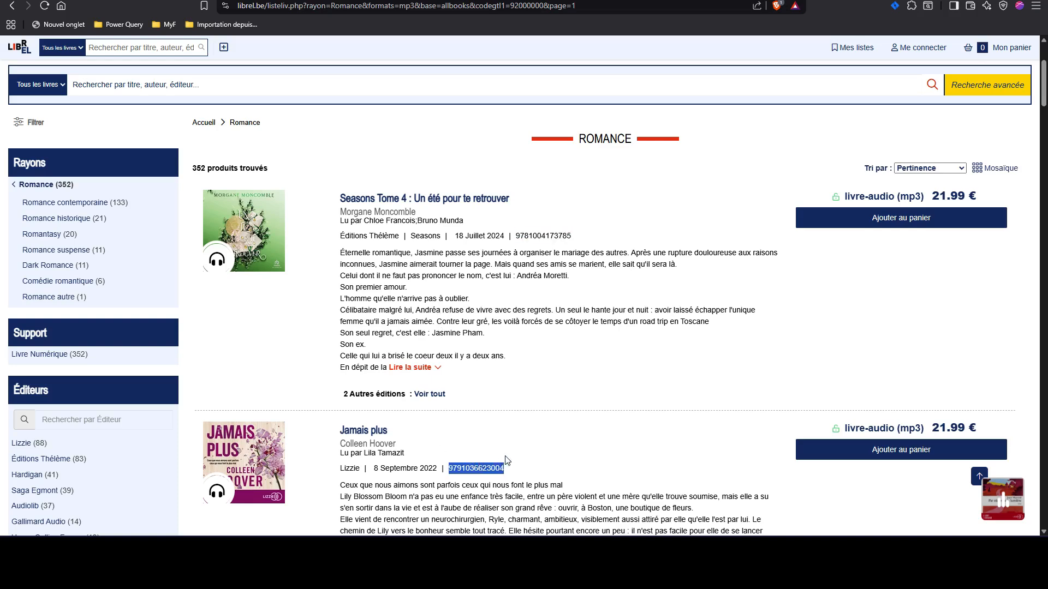
pyautogui.hotkey('alt', 'Tab')
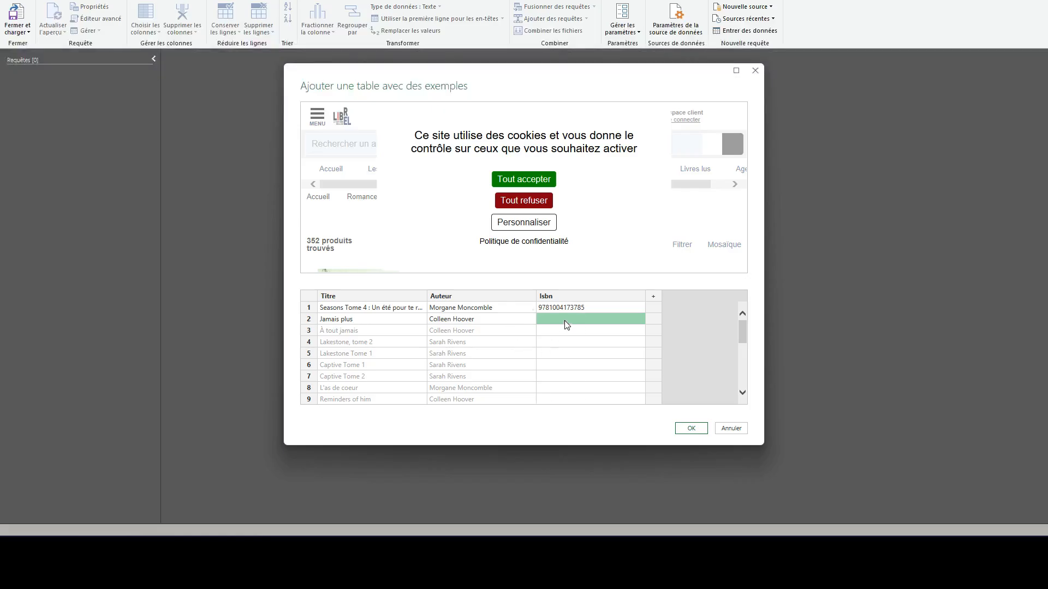
pyautogui.hotkey('ctrl', 'v')
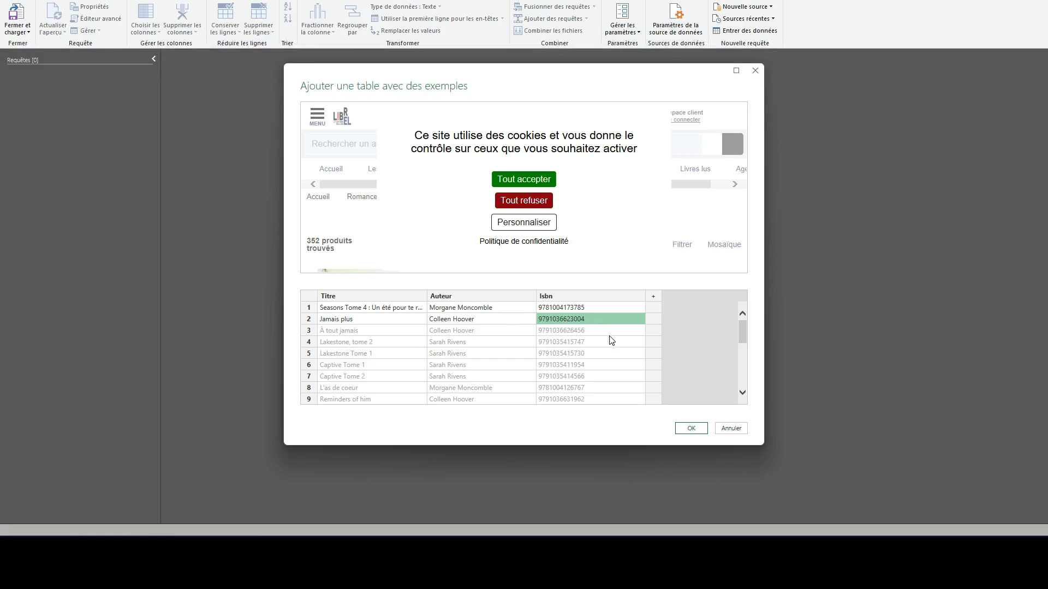
# Check the filled rows, confirm the example table, preview its columns and import the custom table into the query editor.
pyautogui.scroll(-2, 611, 344)
pyautogui.scroll(-4, 612, 348)
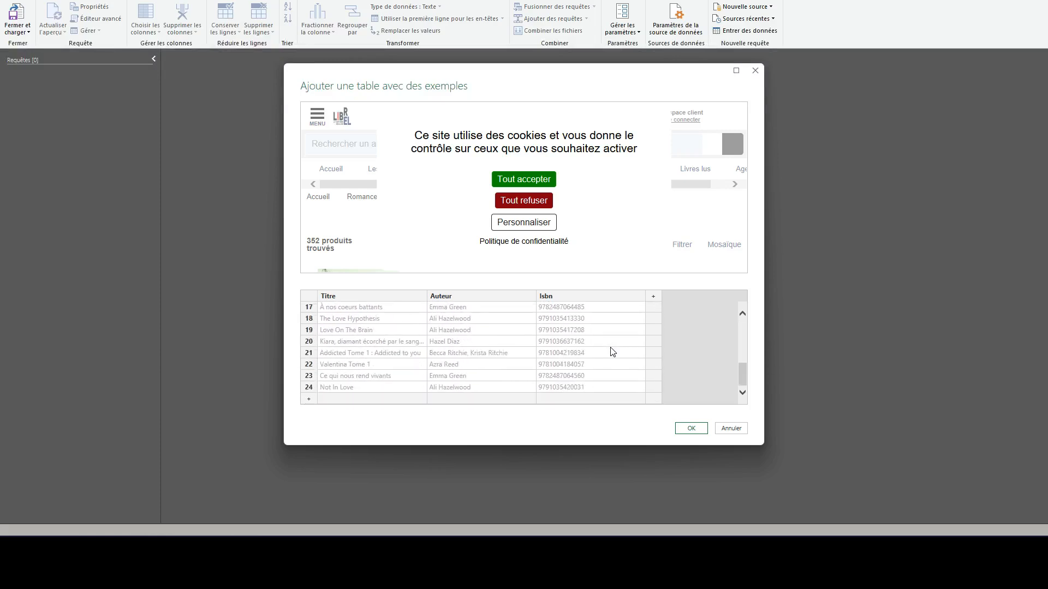
pyautogui.click(690, 429)
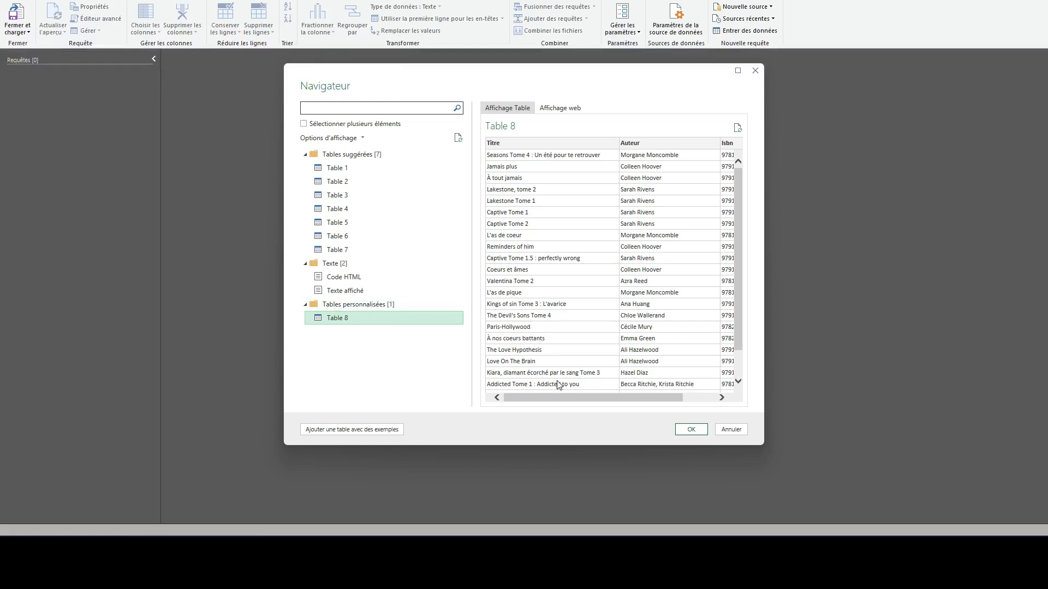
pyautogui.moveTo(612, 402); pyautogui.dragTo(539, 400)
pyautogui.click(692, 430)
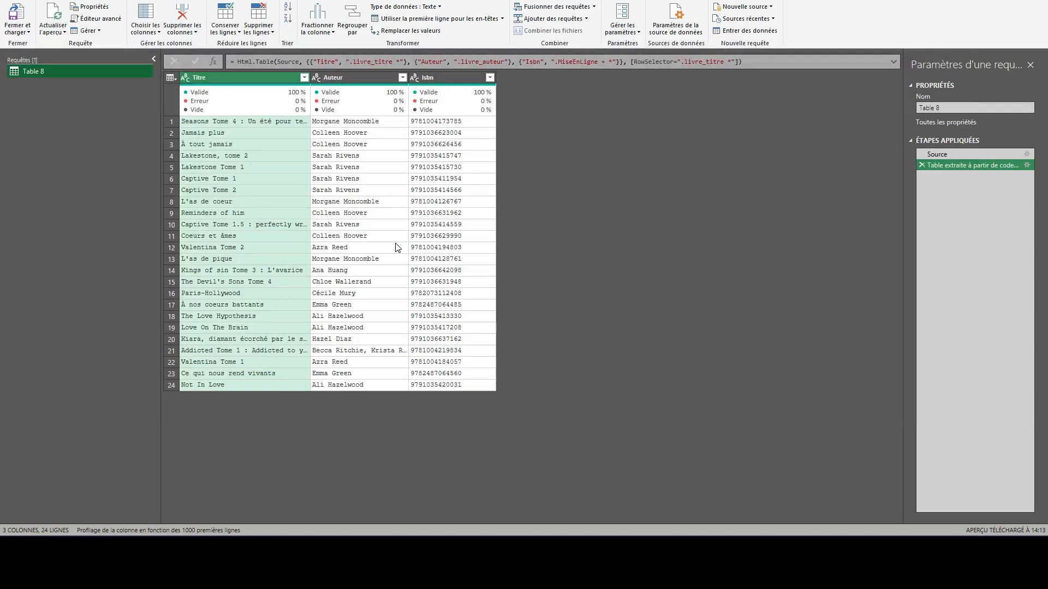
# Examine the rayon, formats and page parameters in the Source step's URL, and return to the extracted table step.
pyautogui.click(945, 155)
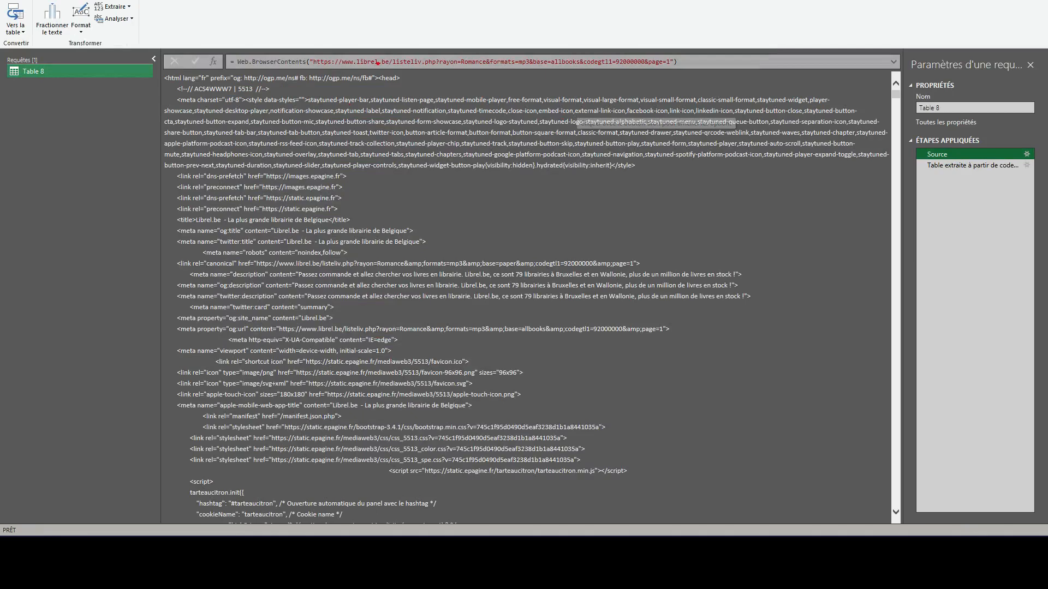
pyautogui.moveTo(434, 55)
pyautogui.mouseDown()
pyautogui.moveTo(455, 69)
pyautogui.moveTo(538, 68)
pyautogui.mouseUp()
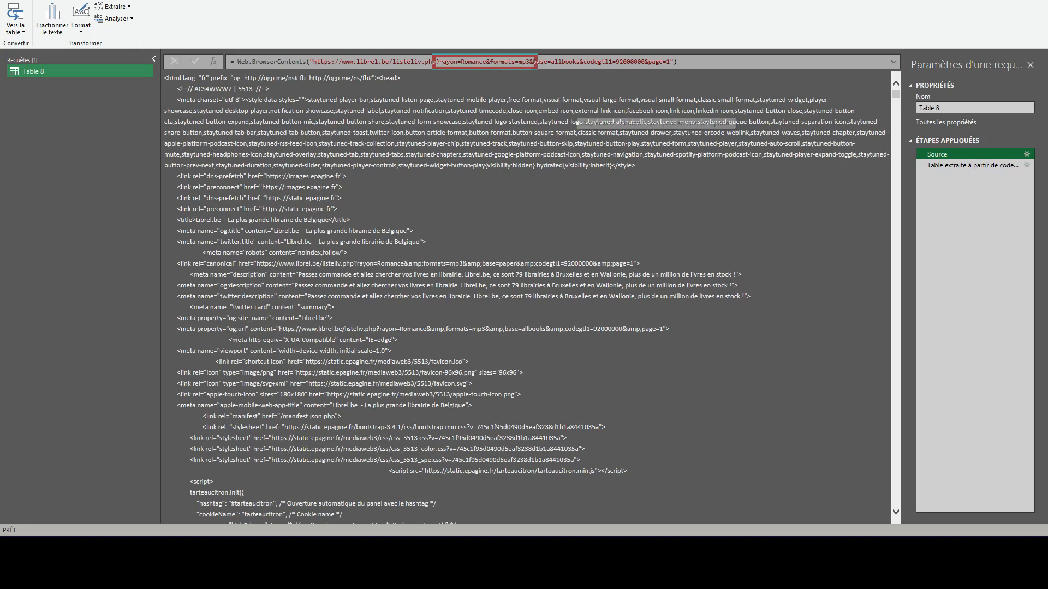
pyautogui.moveTo(658, 52); pyautogui.dragTo(681, 71)
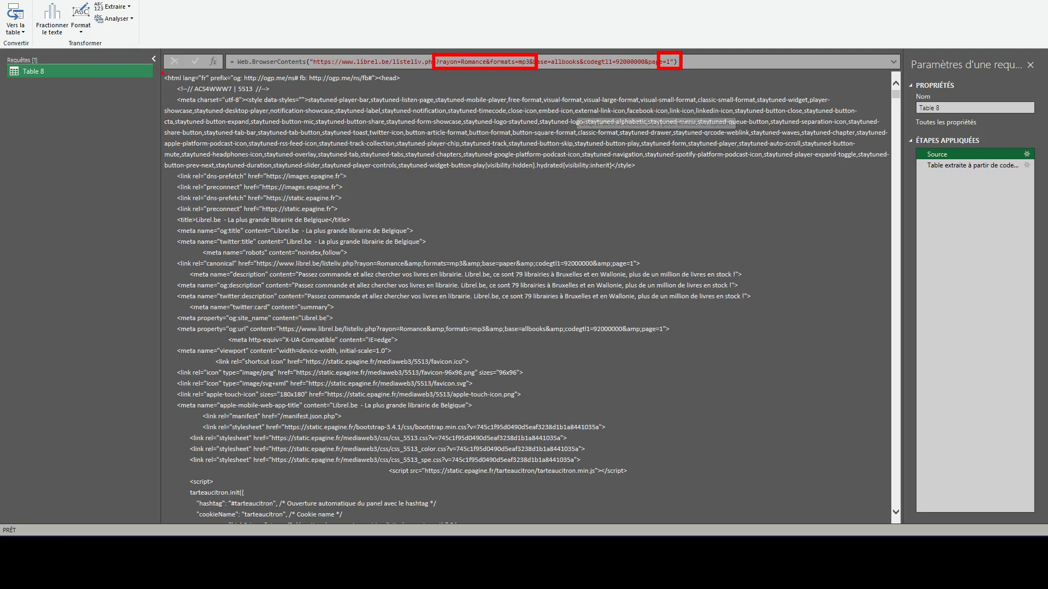
pyautogui.moveTo(162, 73); pyautogui.dragTo(190, 89)
pyautogui.press('Escape')
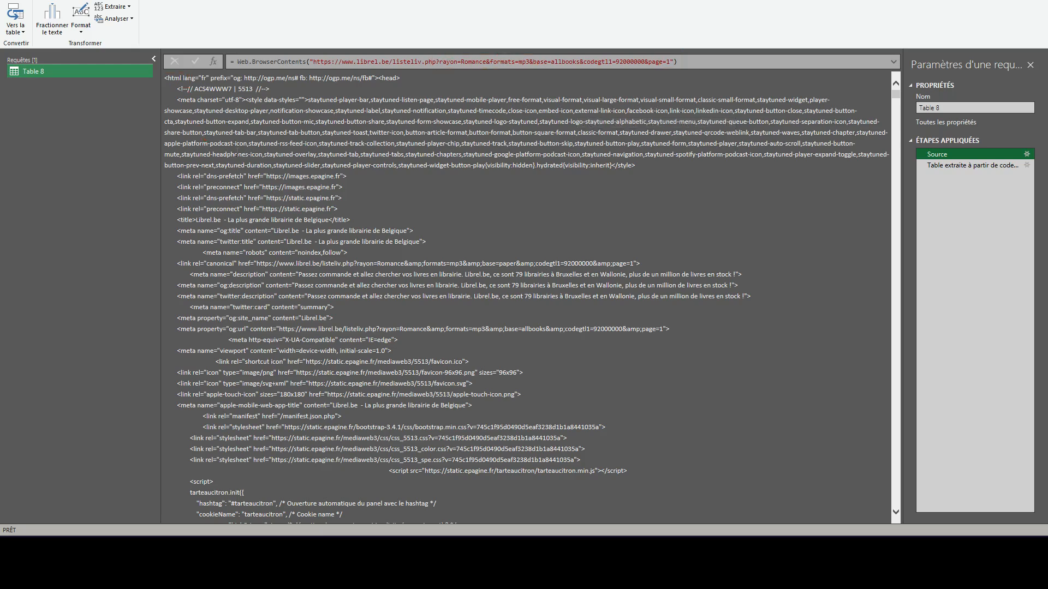
pyautogui.click(965, 162)
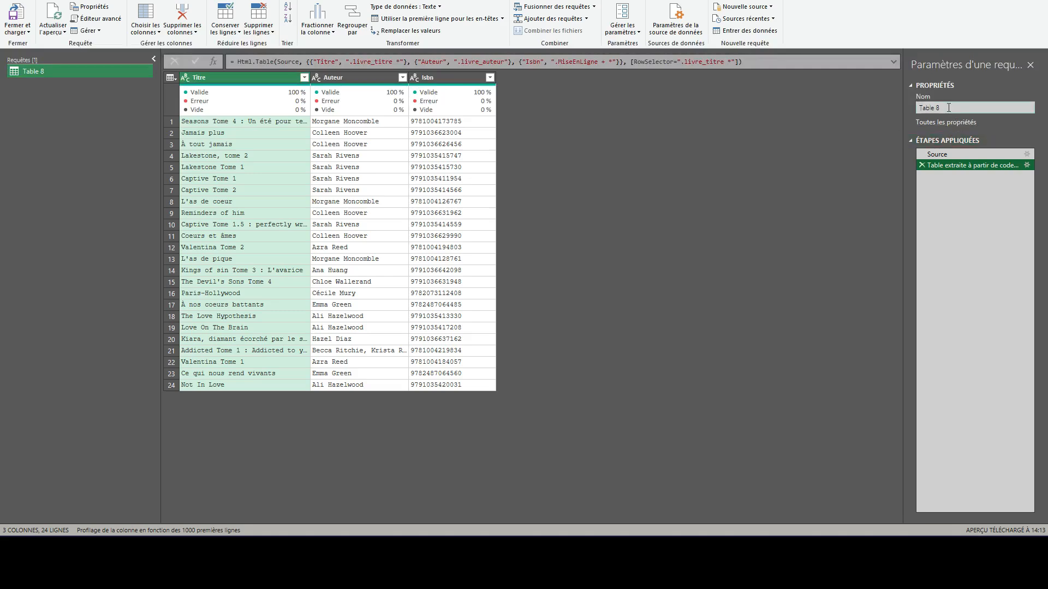
# Rename the query as ExtractData.
pyautogui.moveTo(949, 107); pyautogui.dragTo(914, 111)
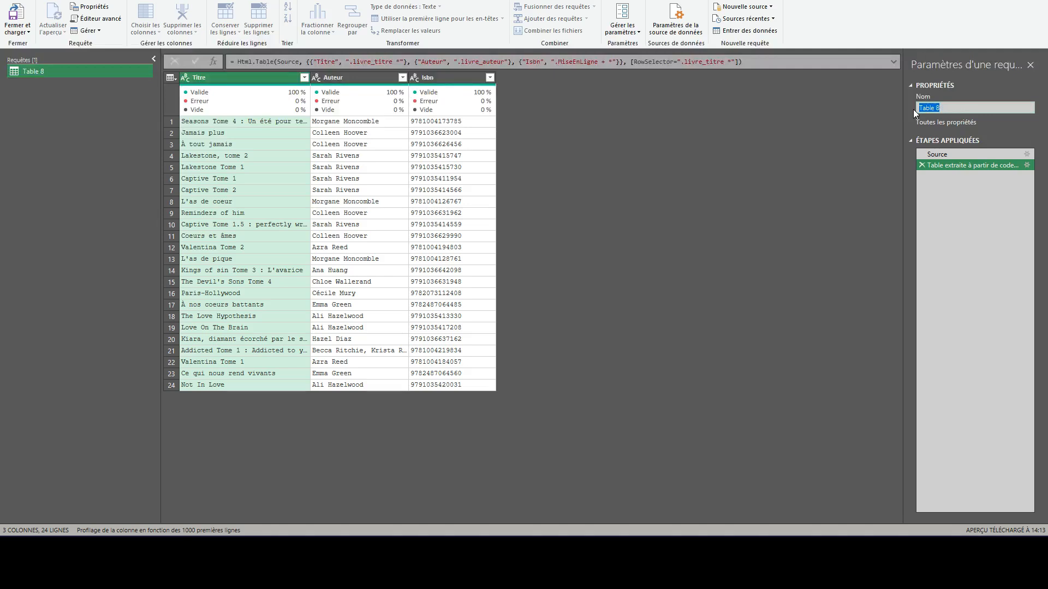
pyautogui.write('ExtractData')
pyautogui.press('Return')
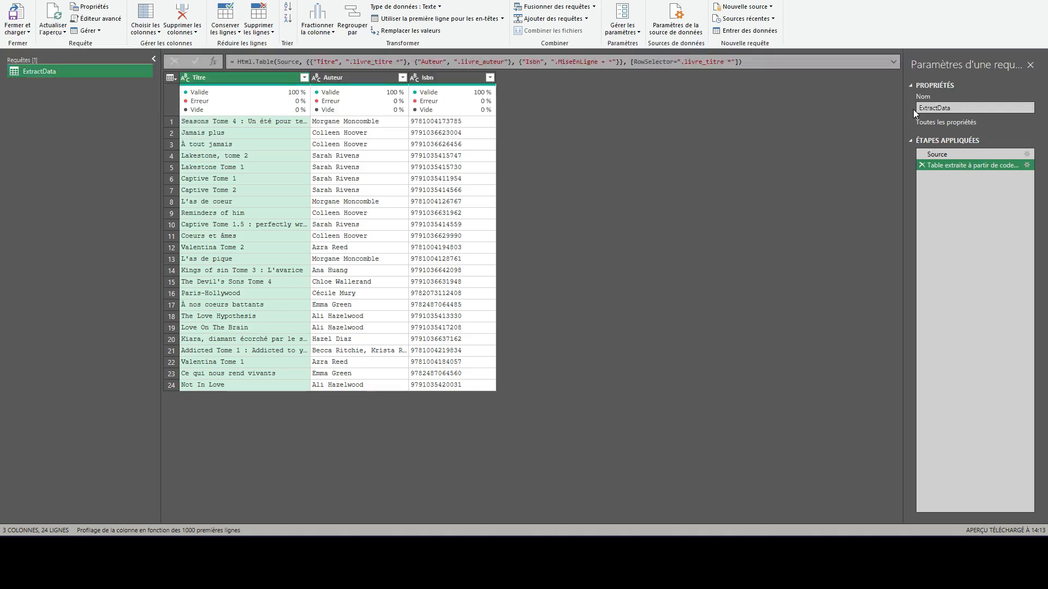
# Set the page parameter in the Source step's URL to 2 and display the extracted table.
pyautogui.click(946, 154)
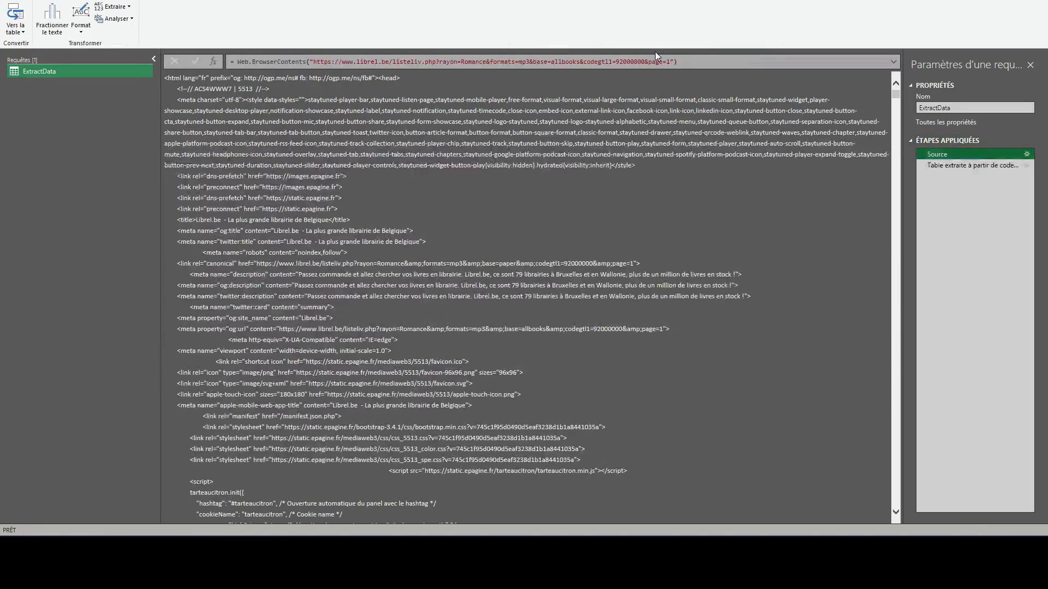
pyautogui.click(669, 61)
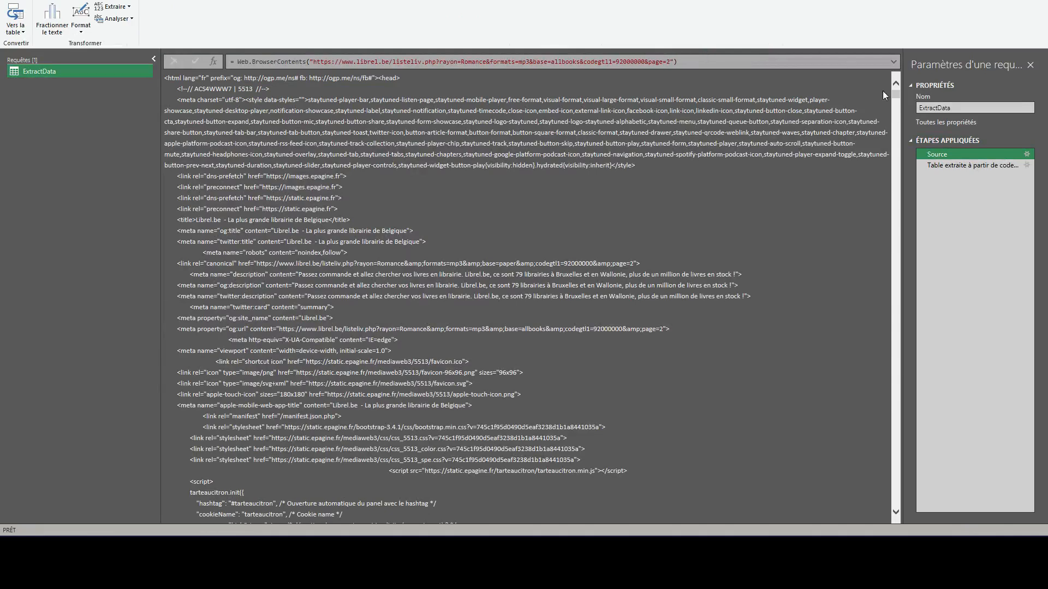
pyautogui.click(946, 165)
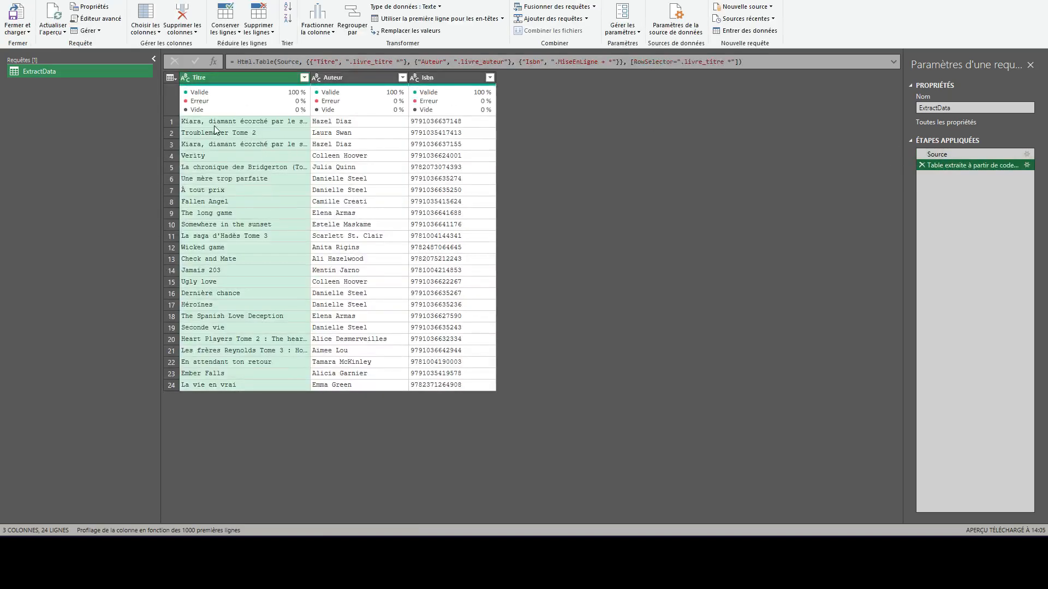
# Open page 2 of the Romance listing on Librel, compare its first book with the extracted rows and widen the Titre column.
pyautogui.hotkey('alt', 'Tab')
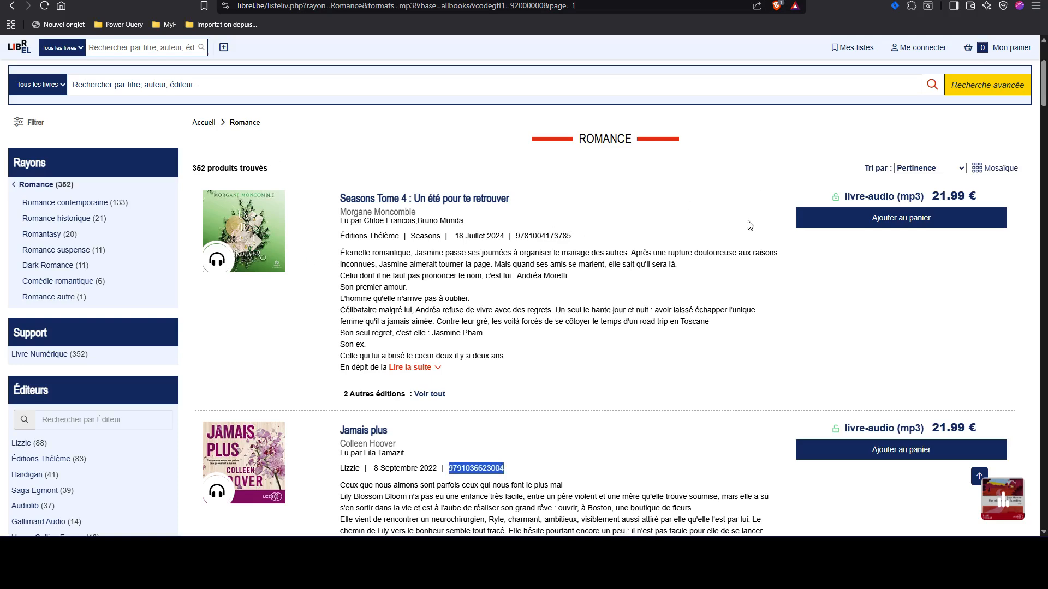
pyautogui.press('End')
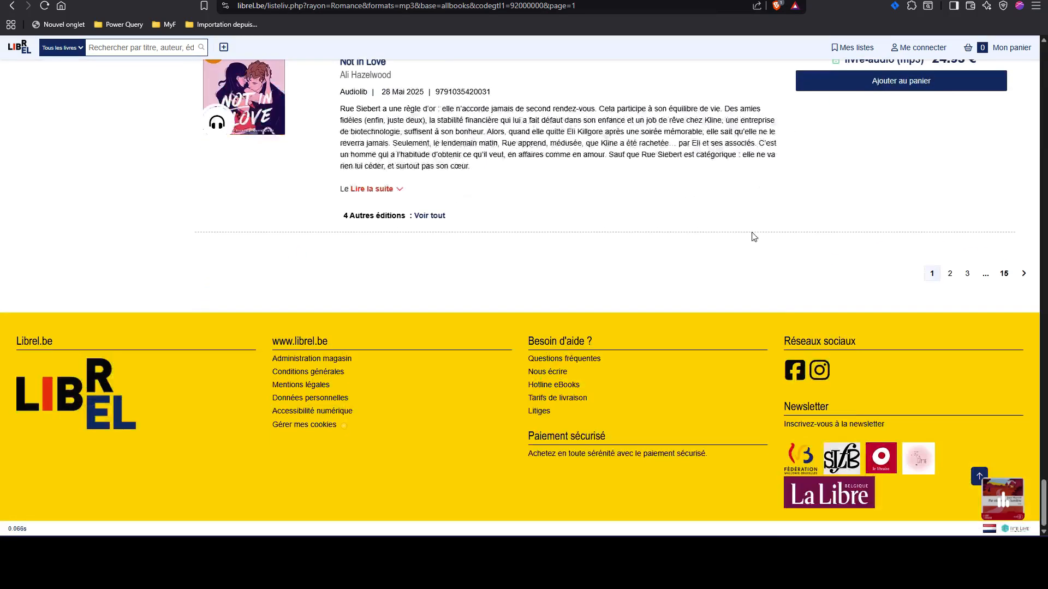
pyautogui.click(950, 275)
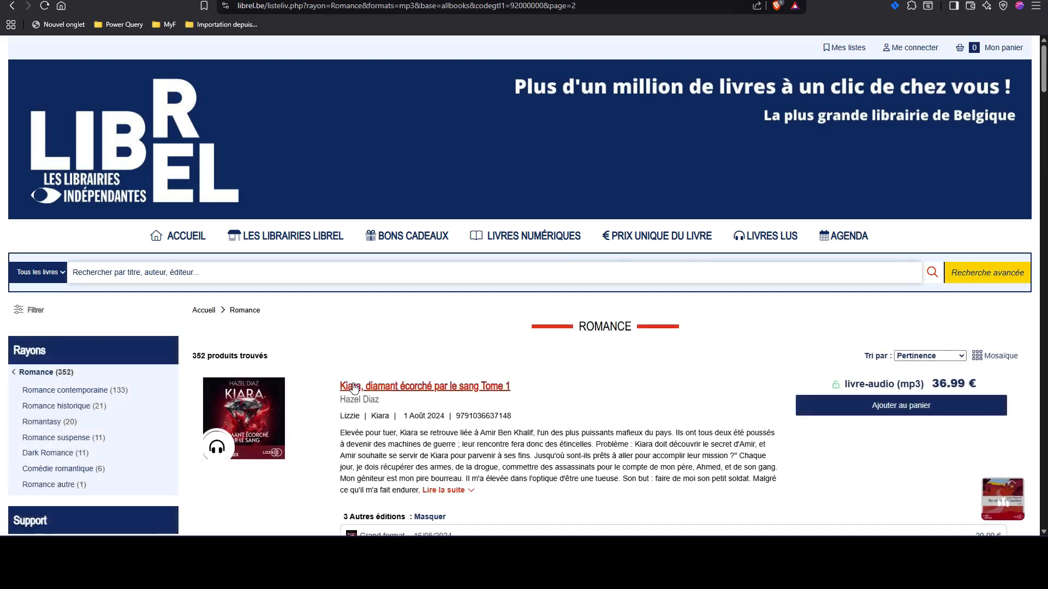
pyautogui.hotkey('alt', 'Tab')
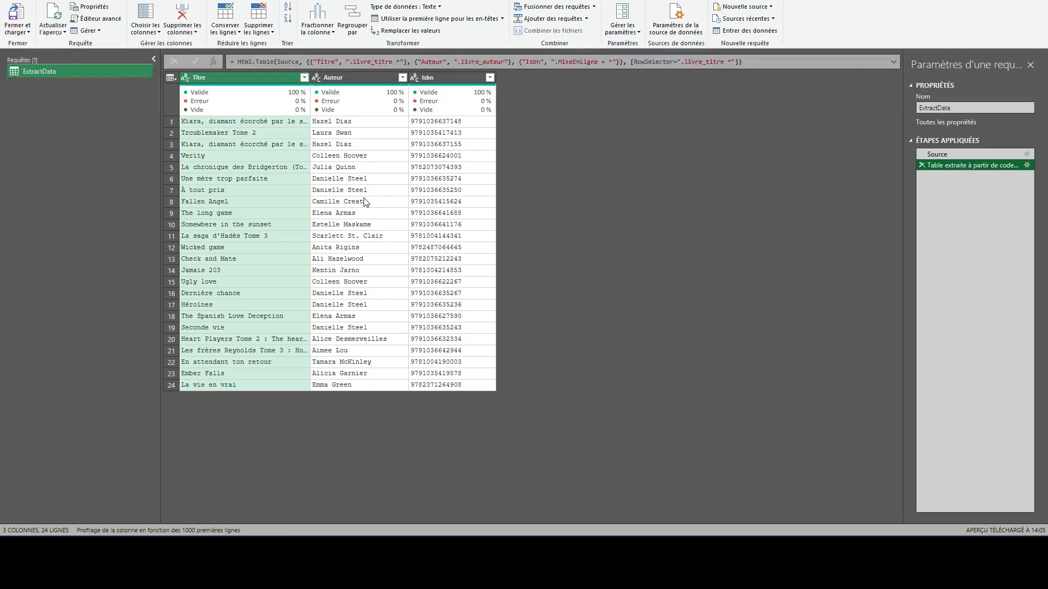
pyautogui.moveTo(310, 78); pyautogui.dragTo(335, 77)
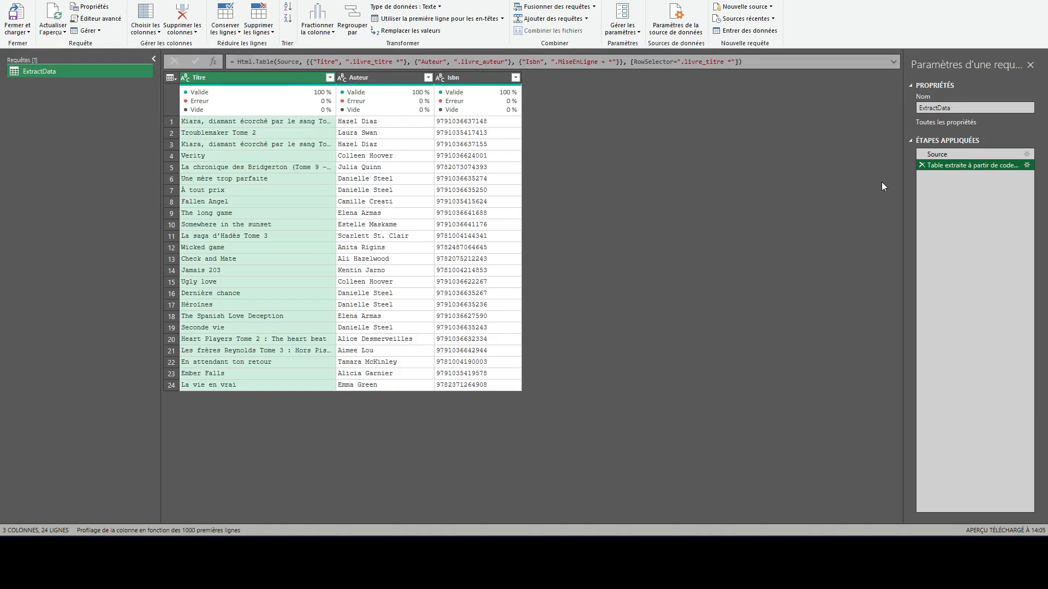
# Set the page parameter in the Source step's URL back to 1 and display the extracted table.
pyautogui.click(937, 154)
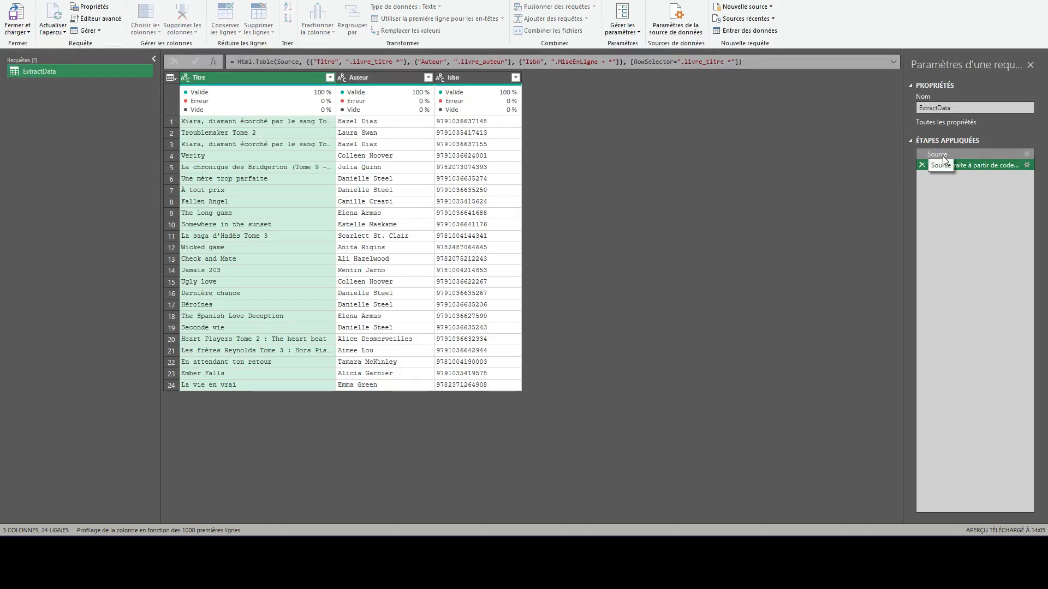
pyautogui.doubleClick(669, 62)
pyautogui.write('1')
pyautogui.press('Return')
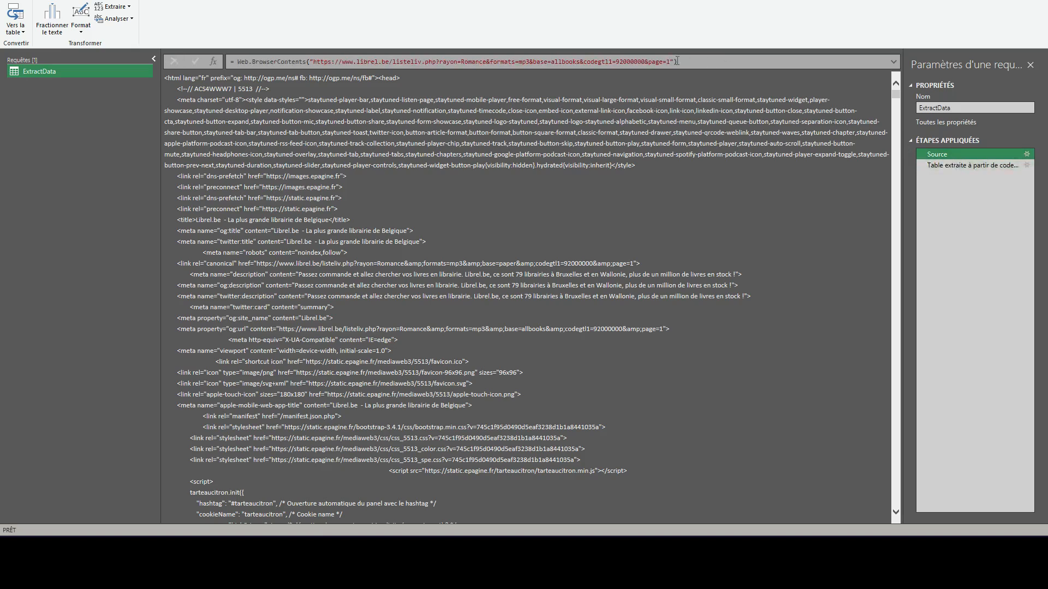
pyautogui.click(945, 164)
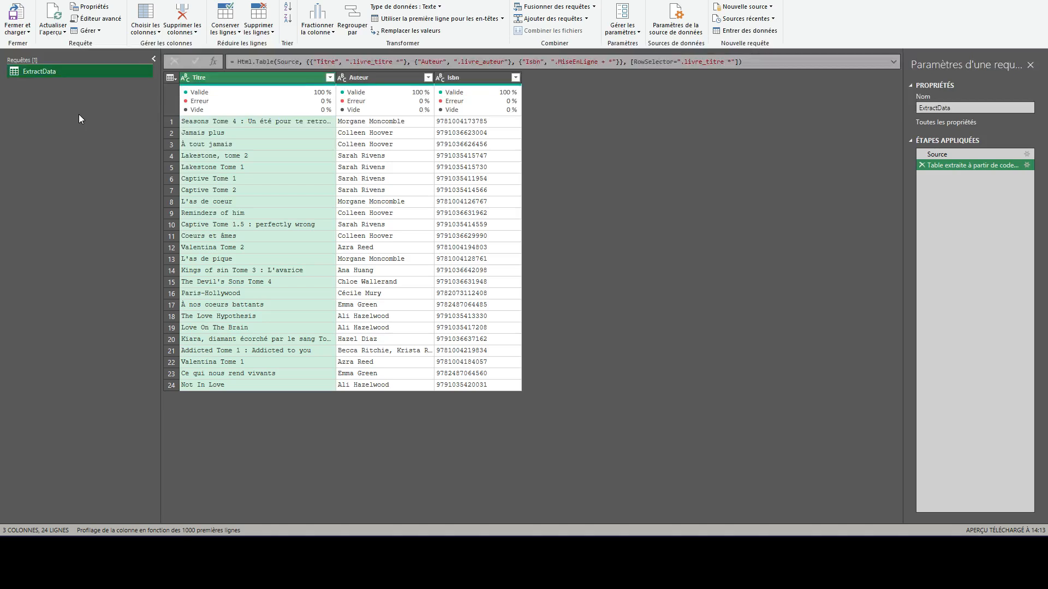
# Open the ExtractData code in the advanced editor and add the function header "(PageExplor) =>" above the let line.
pyautogui.click(99, 19)
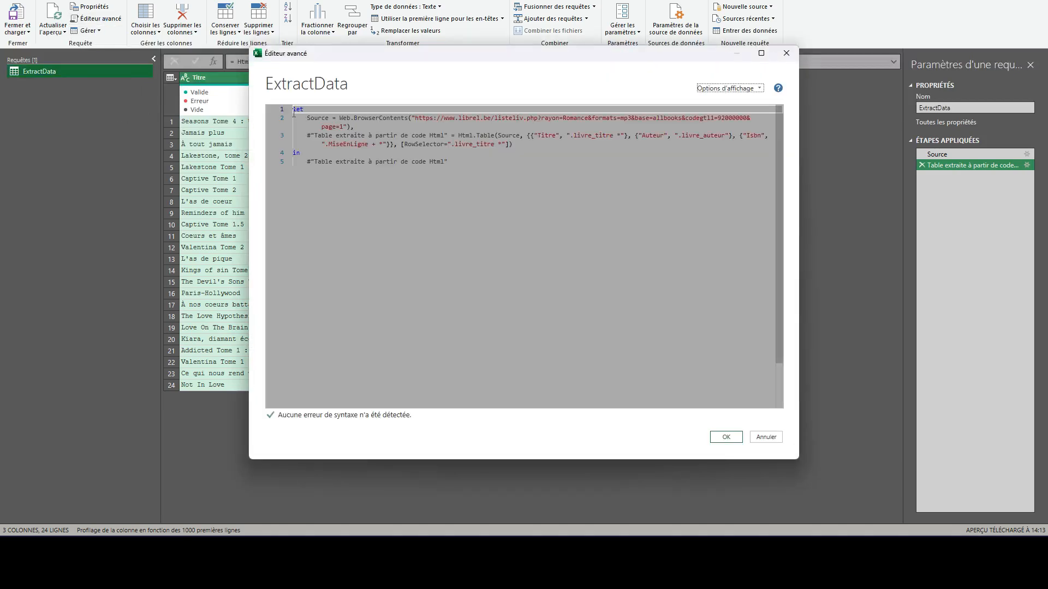
pyautogui.click(294, 112)
pyautogui.press('Return')
pyautogui.press('Return')
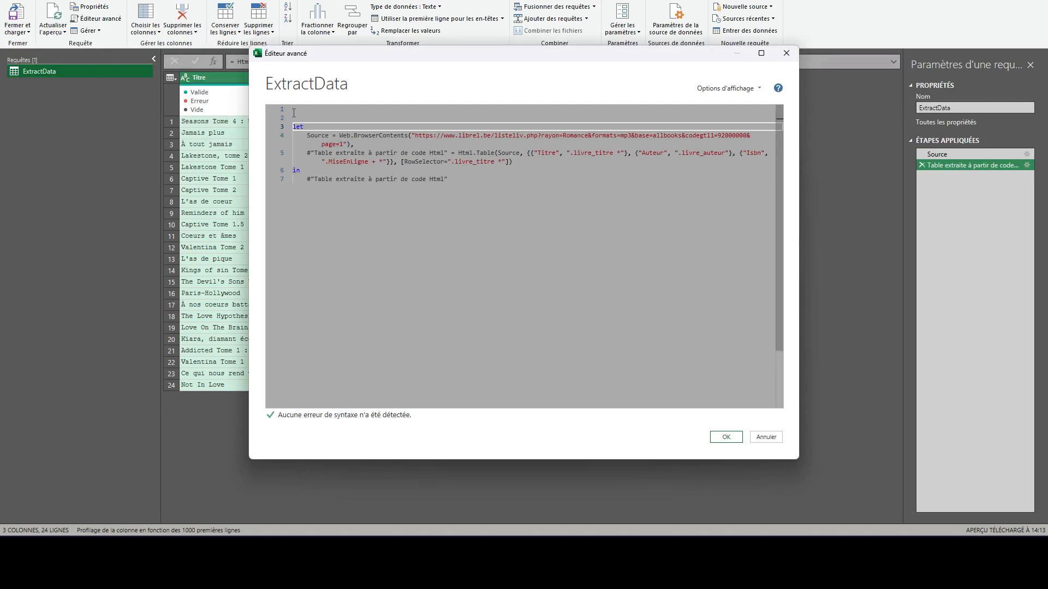
pyautogui.press('Up')
pyautogui.press('Up')
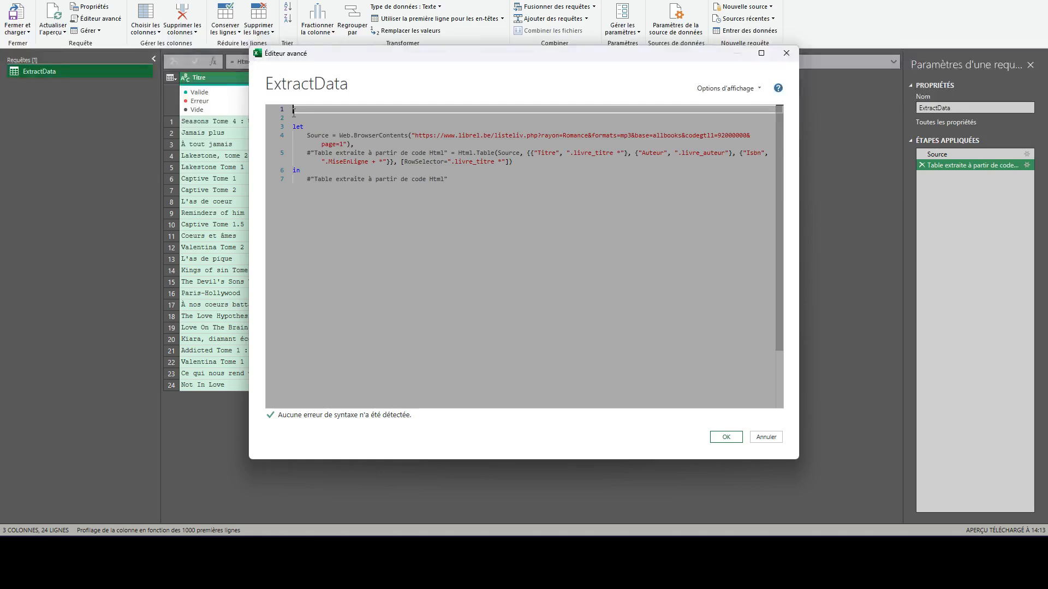
pyautogui.write('/')
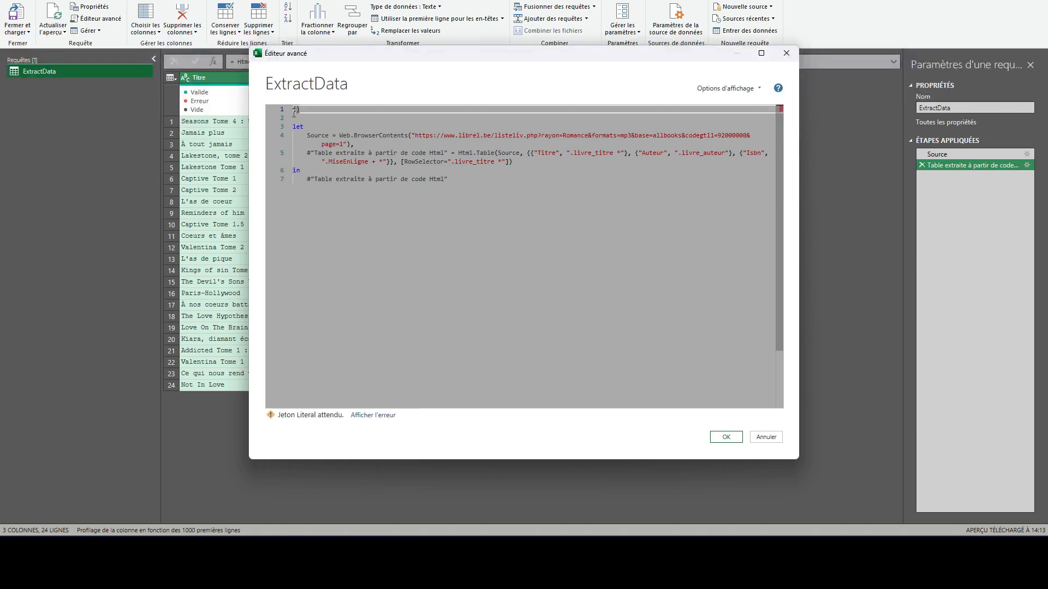
pyautogui.write('PageExp')
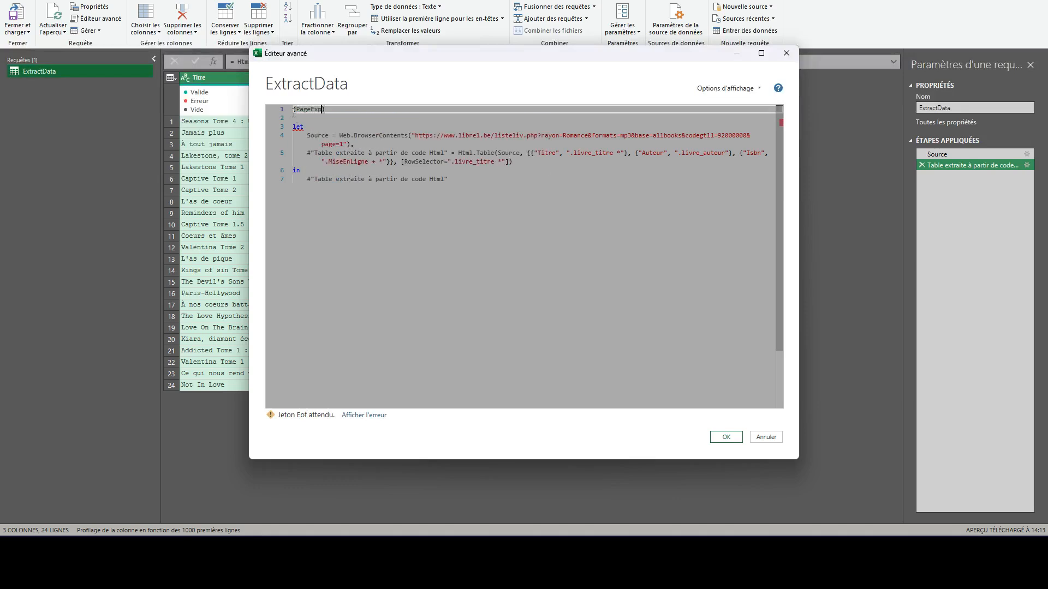
pyautogui.write('lor')
pyautogui.write('=>')
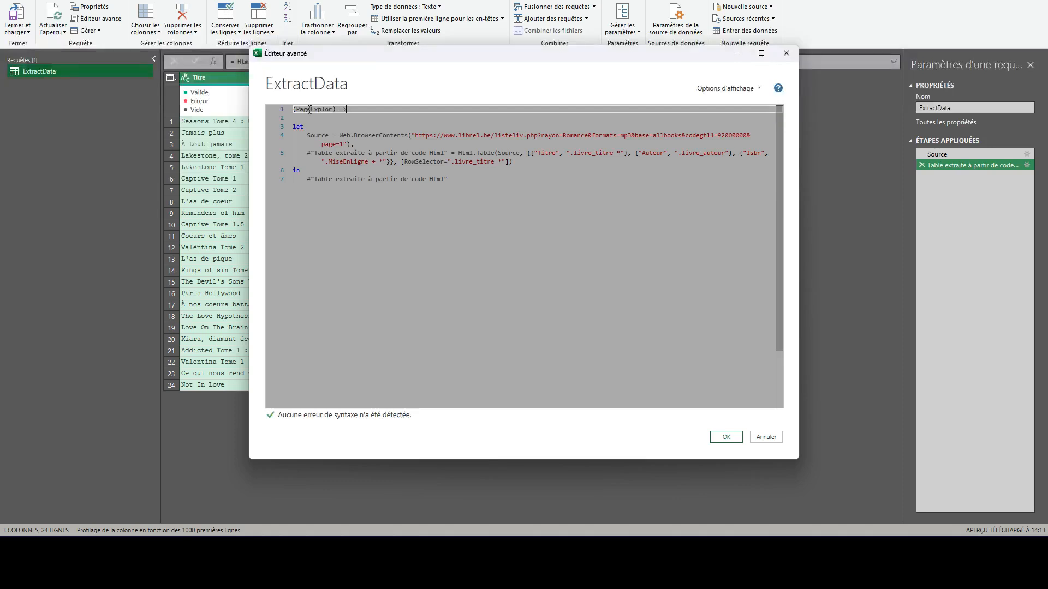
# Declare the PageExplor parameter as a number in the function header of ExtractData.
pyautogui.doubleClick(308, 109)
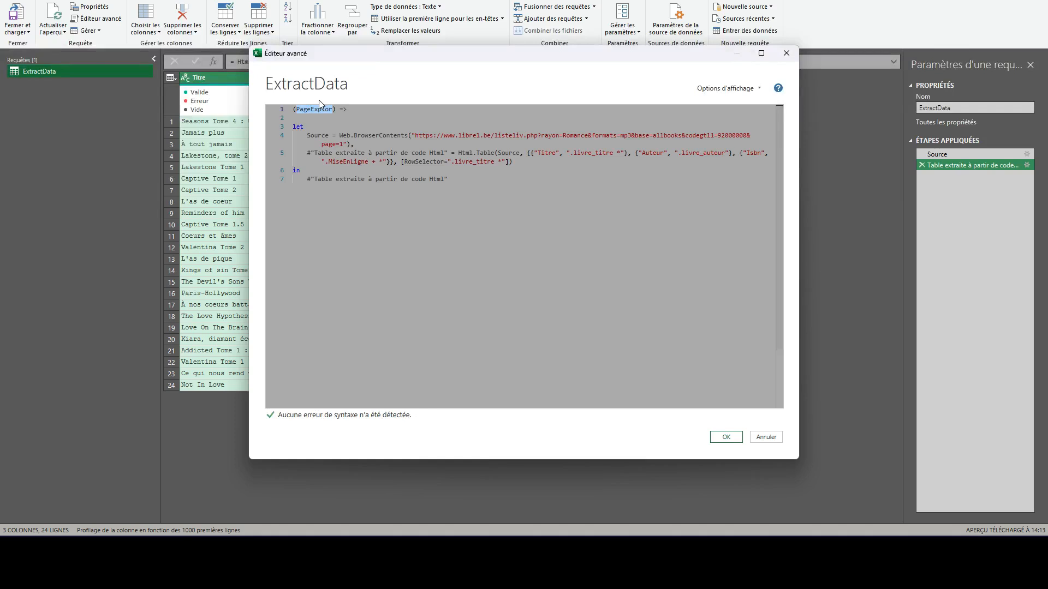
pyautogui.press('Right')
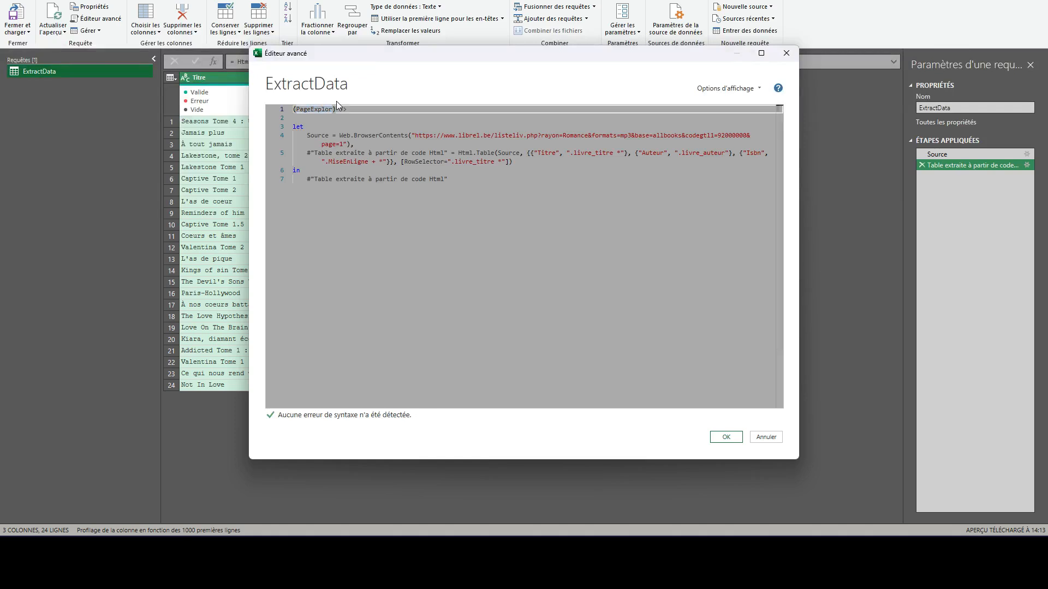
pyautogui.write('as')
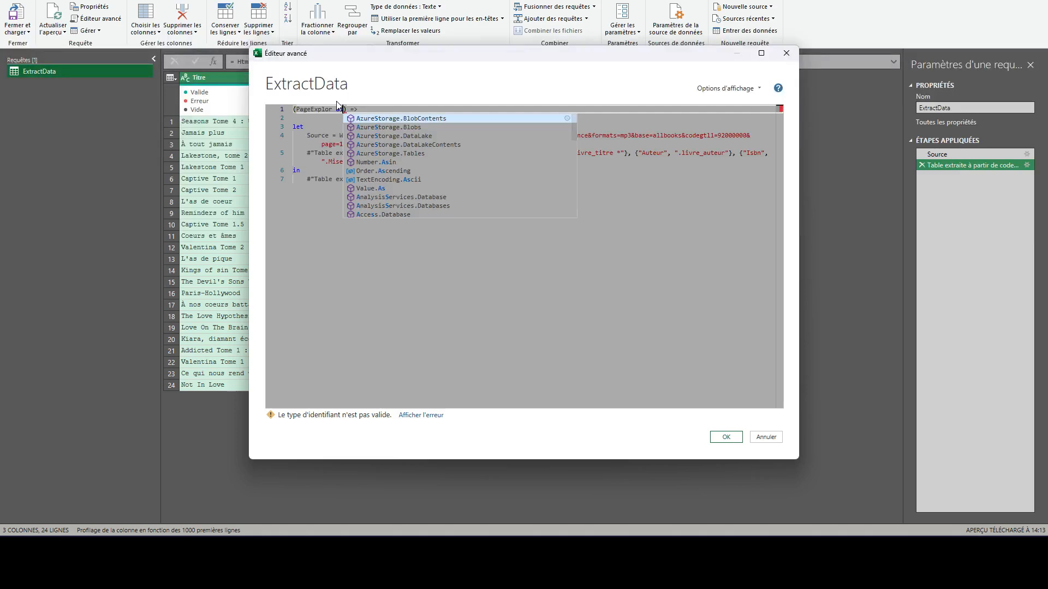
pyautogui.write(' number')
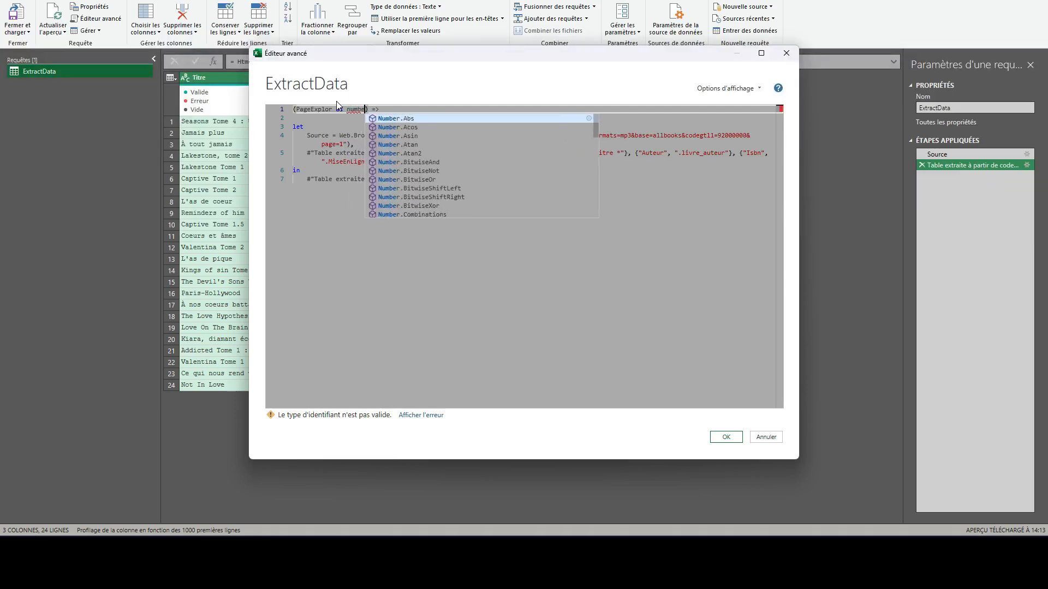
pyautogui.press('End')
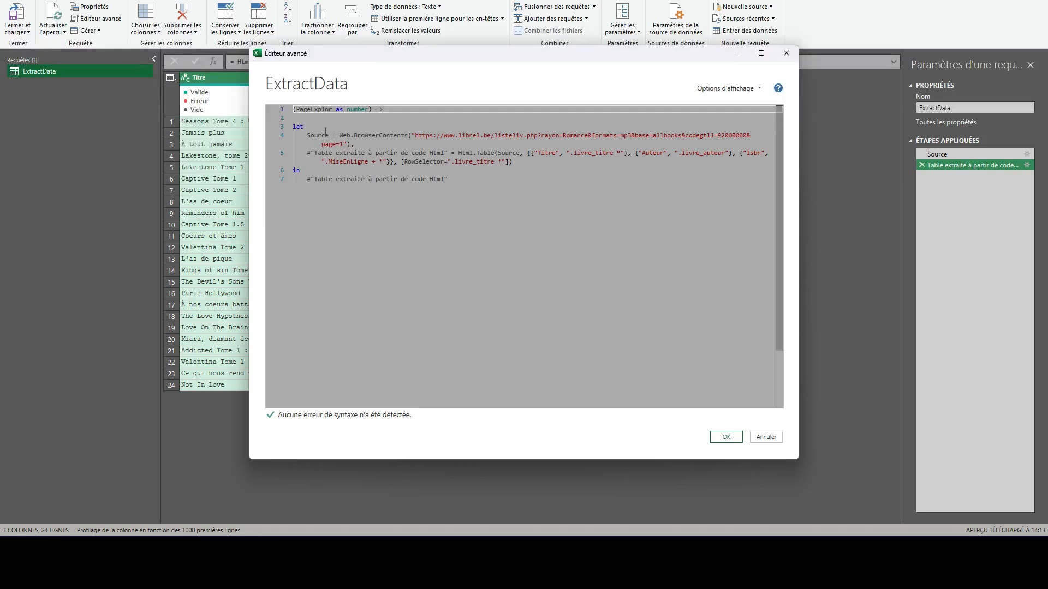
# Replace the fixed page number in the Source URL with "& PageExplor" after "page=" and apply the code.
pyautogui.doubleClick(316, 110)
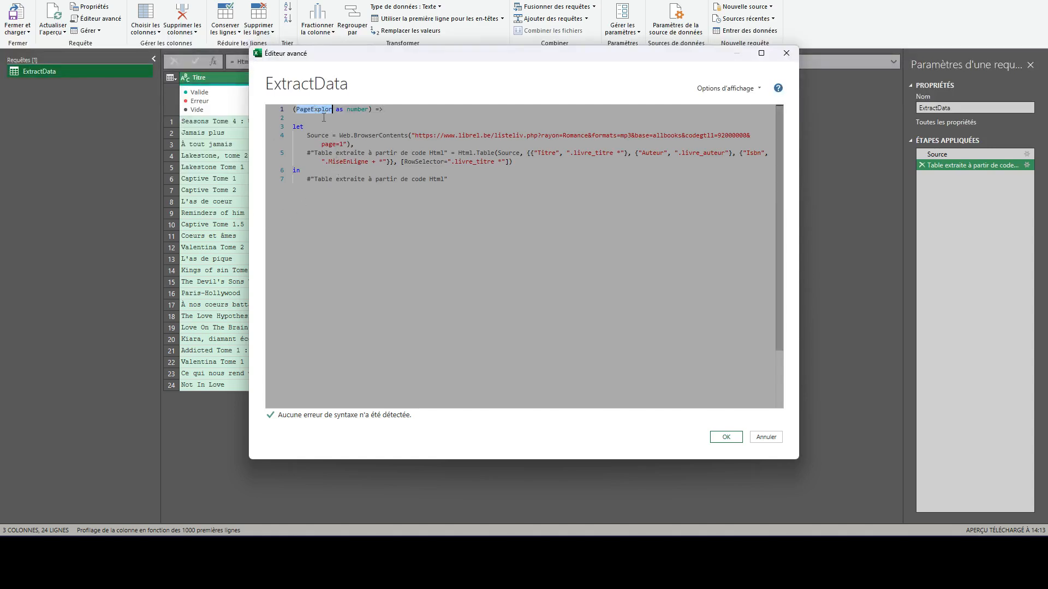
pyautogui.click(342, 144)
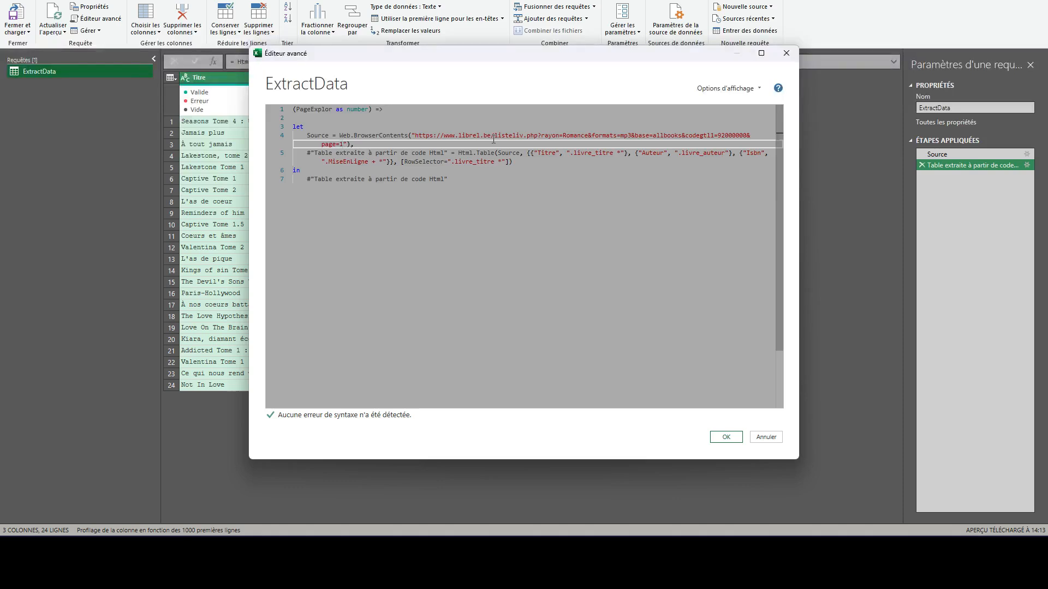
pyautogui.press('BackSpace')
pyautogui.write('& PageExplor')
pyautogui.click(721, 438)
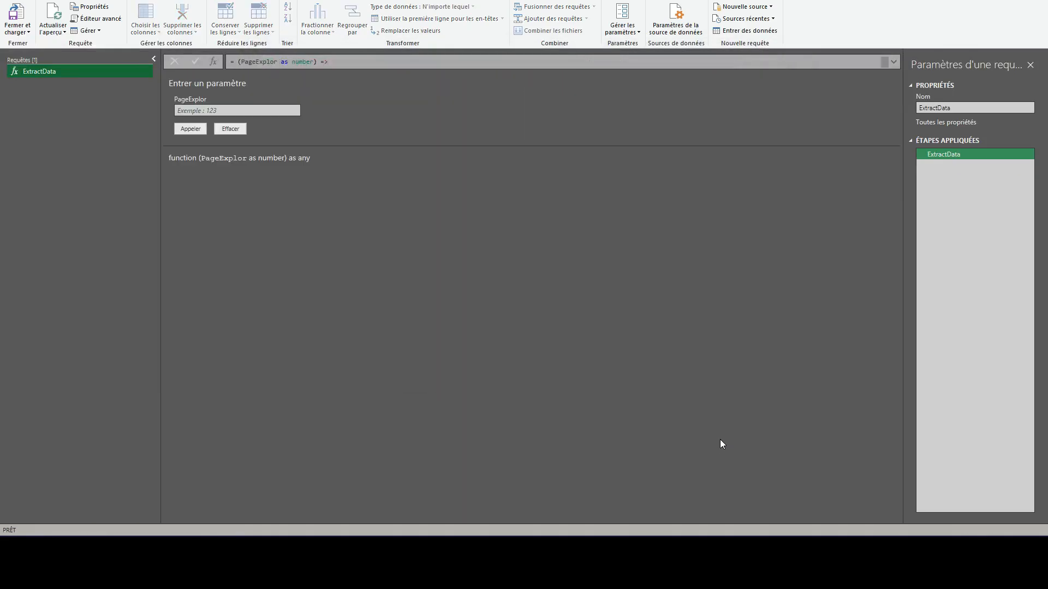
# Call the ExtractData function with PageExplor set to 1 and examine the error details of the invoked query.
pyautogui.click(202, 112)
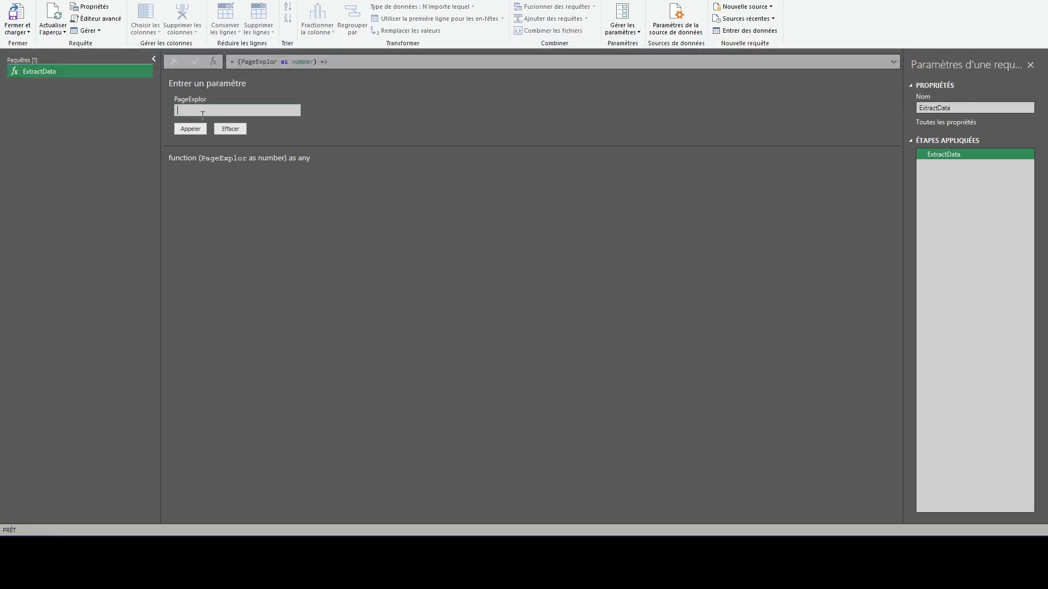
pyautogui.click(201, 127)
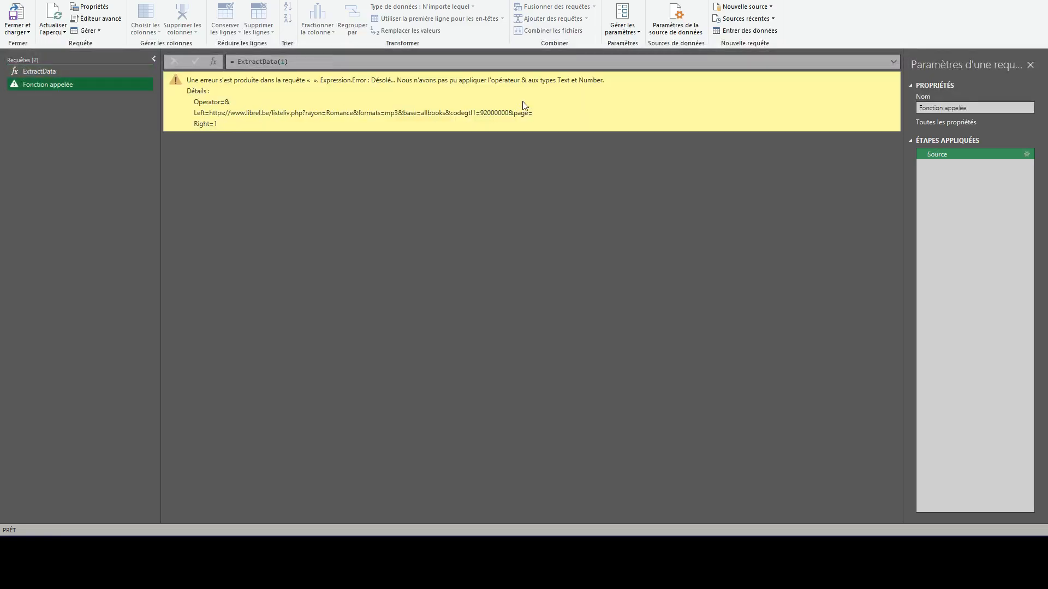
pyautogui.moveTo(521, 80); pyautogui.dragTo(607, 81)
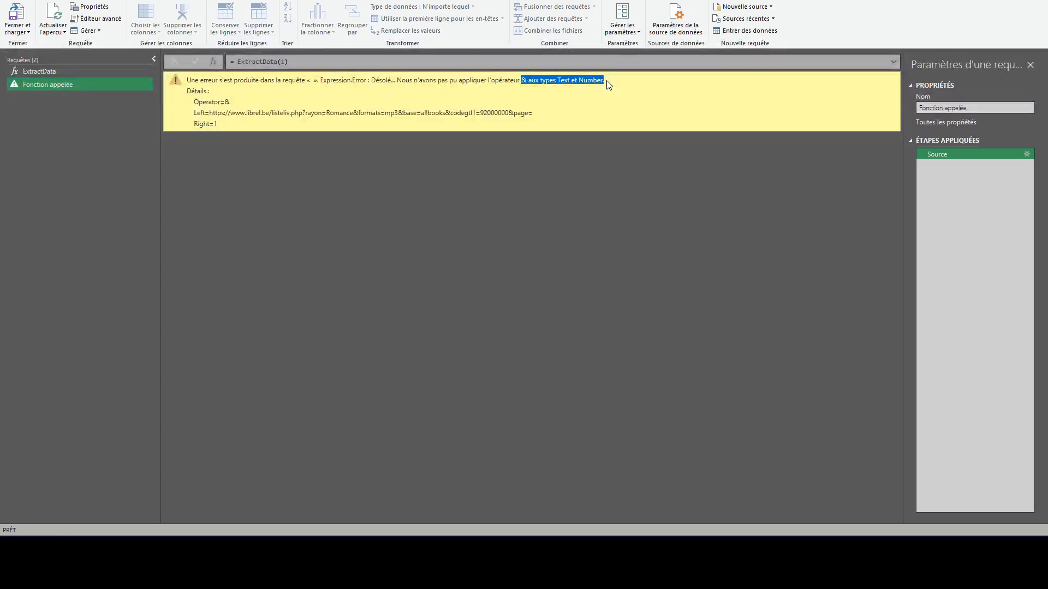
# Wrap PageExplor in Text.From( ) in the Source URL of the ExtractData code and apply the change.
pyautogui.click(55, 74)
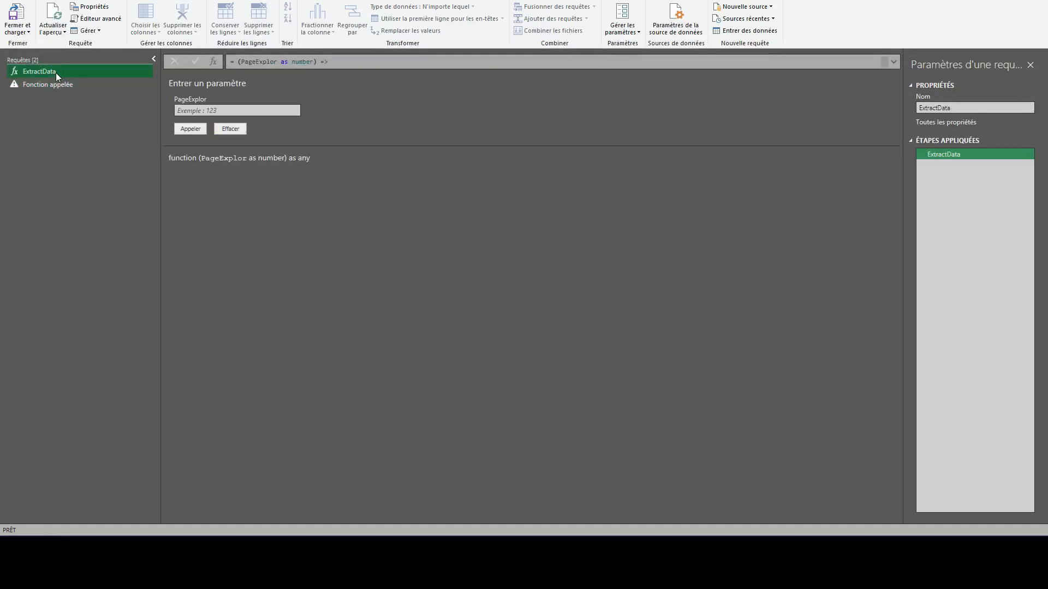
pyautogui.click(96, 19)
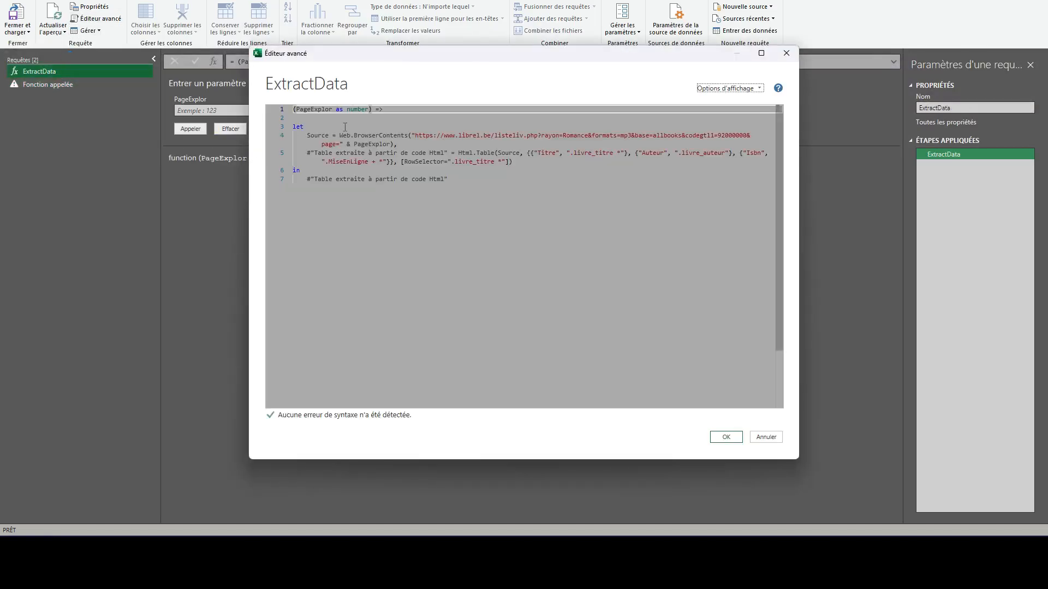
pyautogui.click(354, 144)
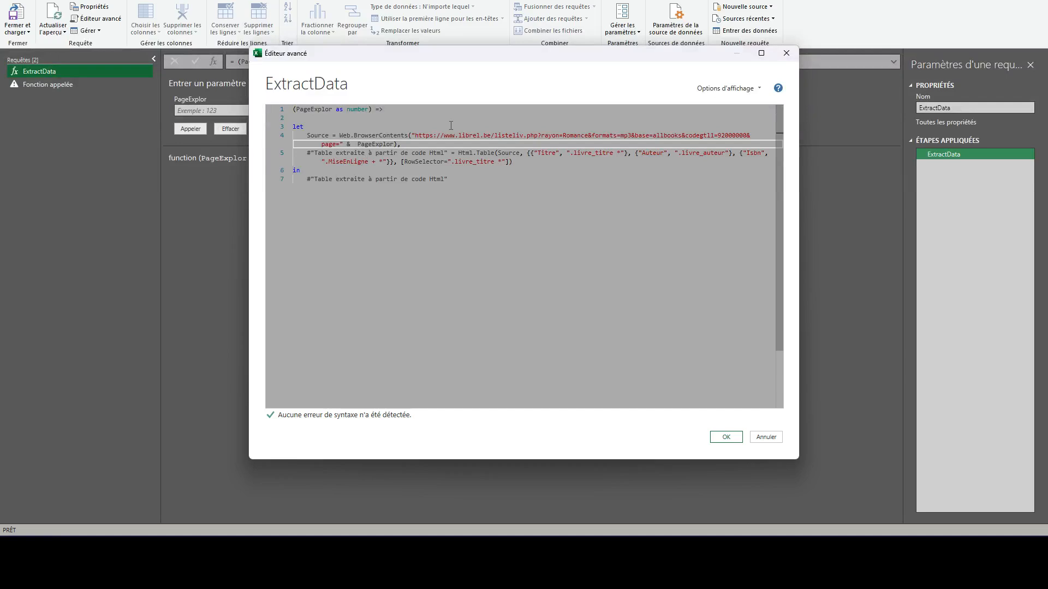
pyautogui.write('textfr')
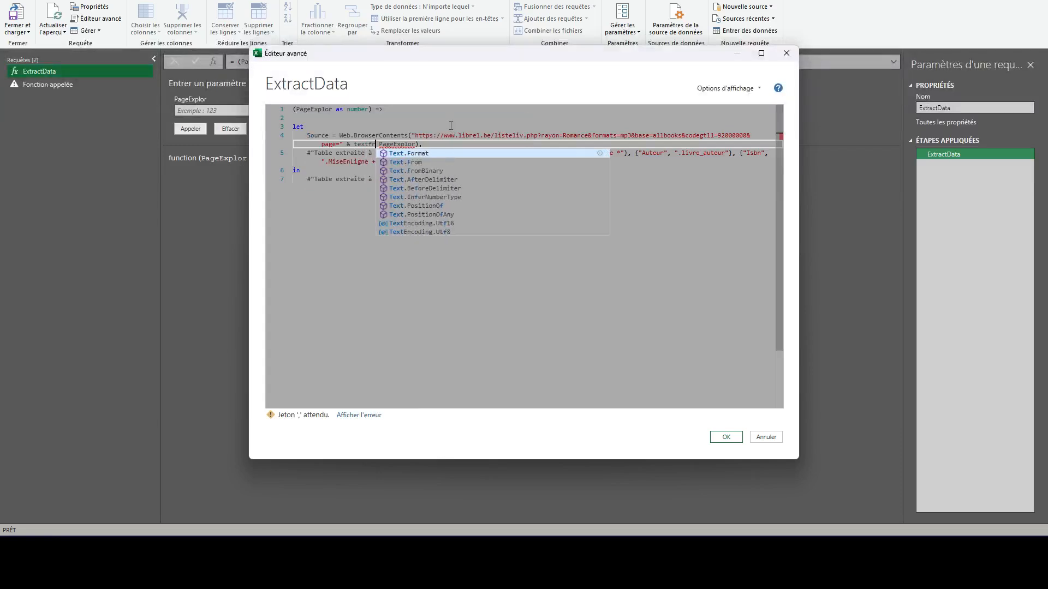
pyautogui.write('o')
pyautogui.press('Tab')
pyautogui.write('(')
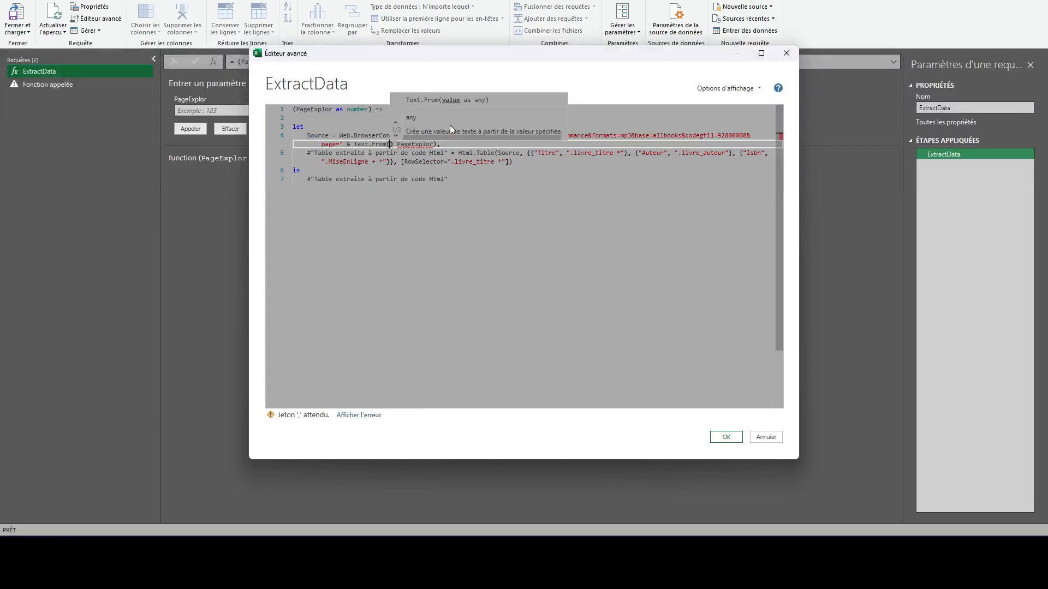
pyautogui.press('Right')
pyautogui.press('Right')
pyautogui.press('Right')
pyautogui.press('Right')
pyautogui.press('Right')
pyautogui.press('Right')
pyautogui.press('Right')
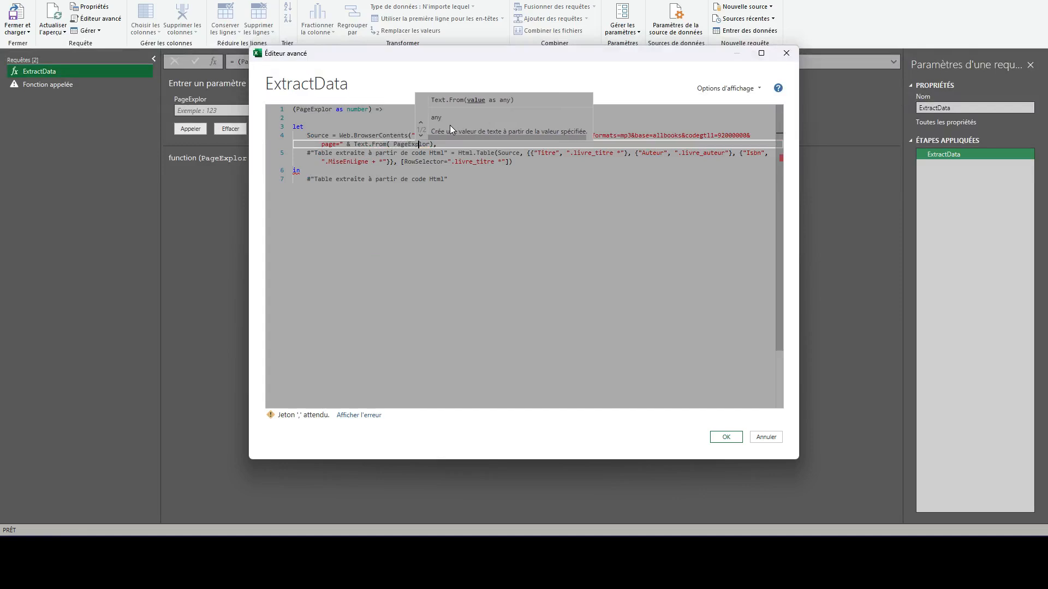
pyautogui.write(') )')
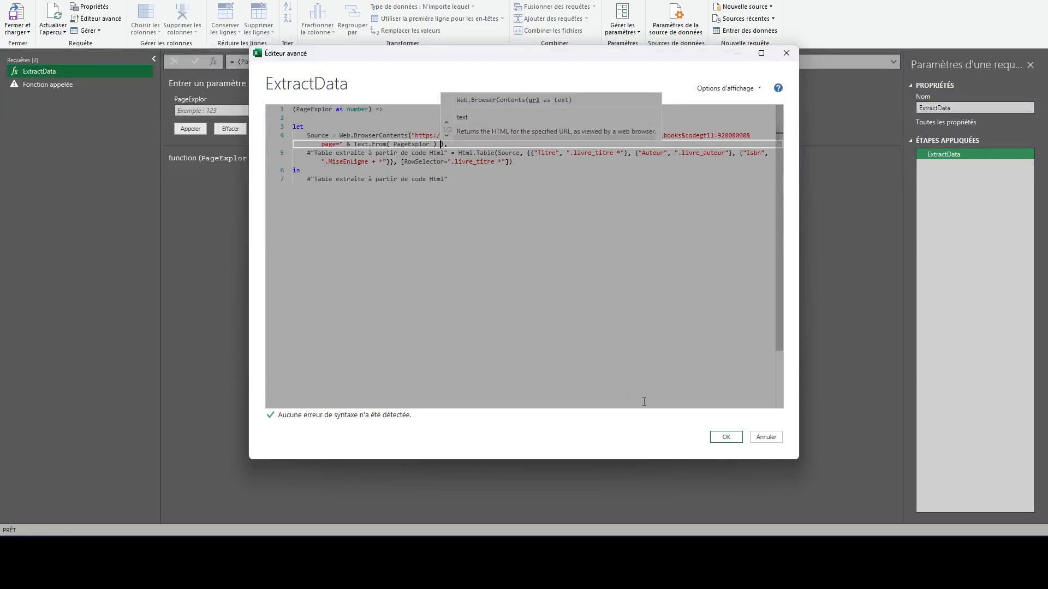
pyautogui.click(726, 437)
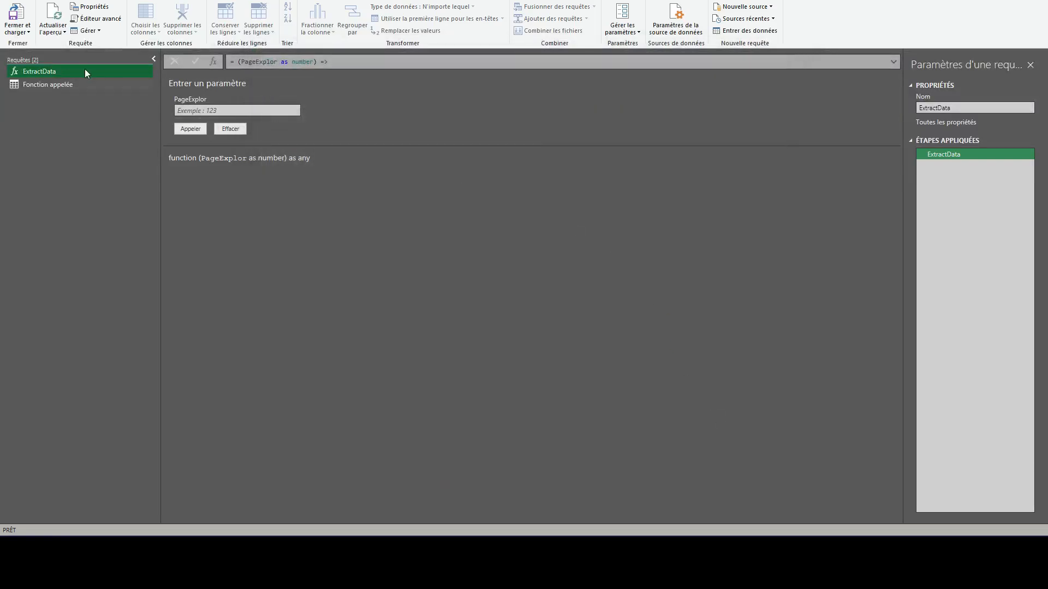
# Check the table returned by the "Fonction appelée" query for page 1 and delete that query.
pyautogui.click(61, 85)
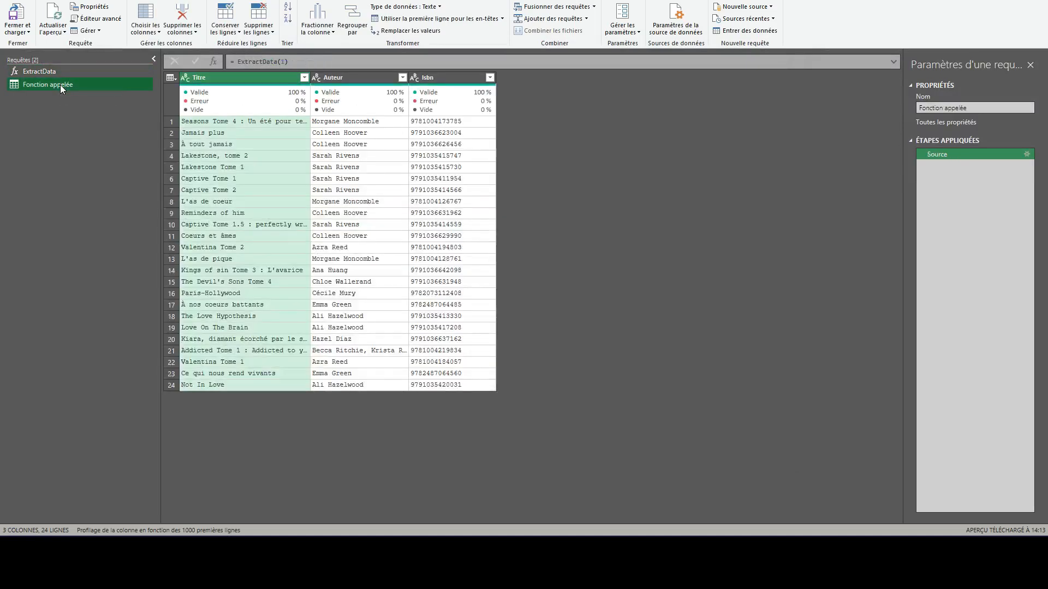
pyautogui.rightClick(60, 84)
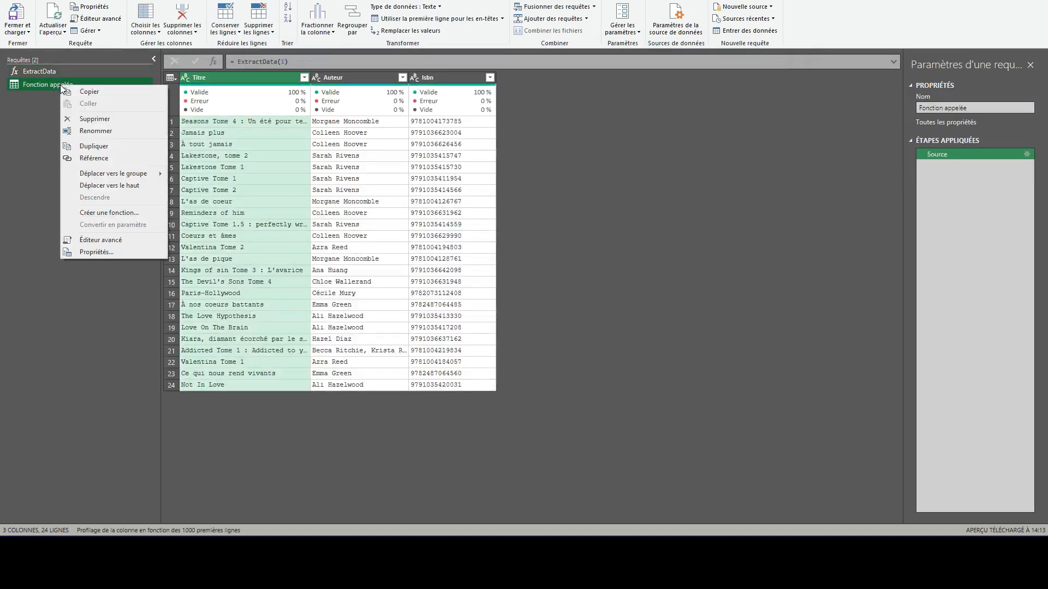
pyautogui.click(103, 120)
pyautogui.click(572, 276)
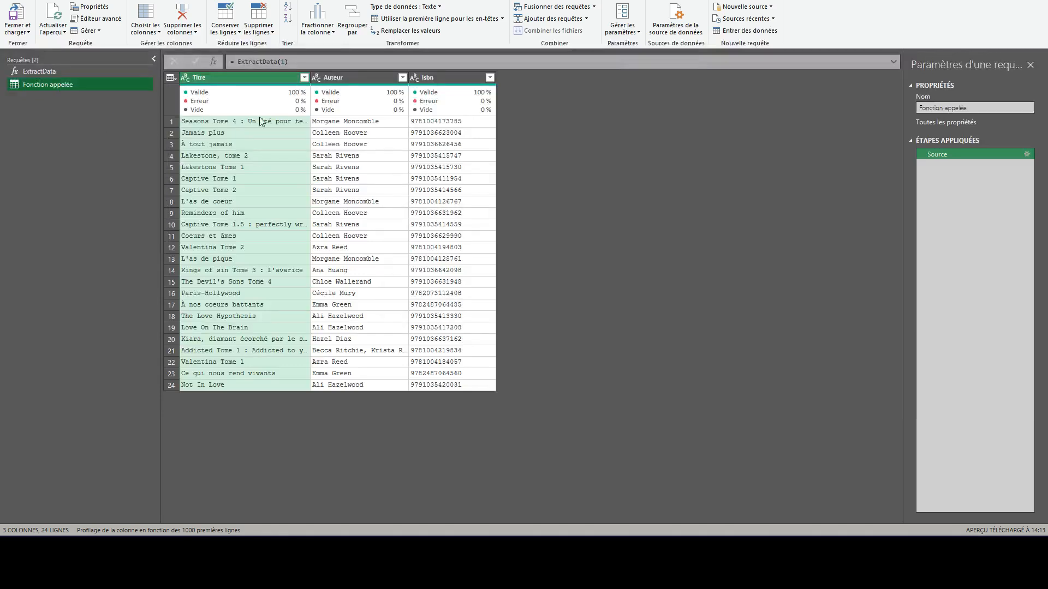
# Test the ExtractData function with PageExplor set to 10 and delete the resulting "Fonction appelée" query.
pyautogui.click(30, 71)
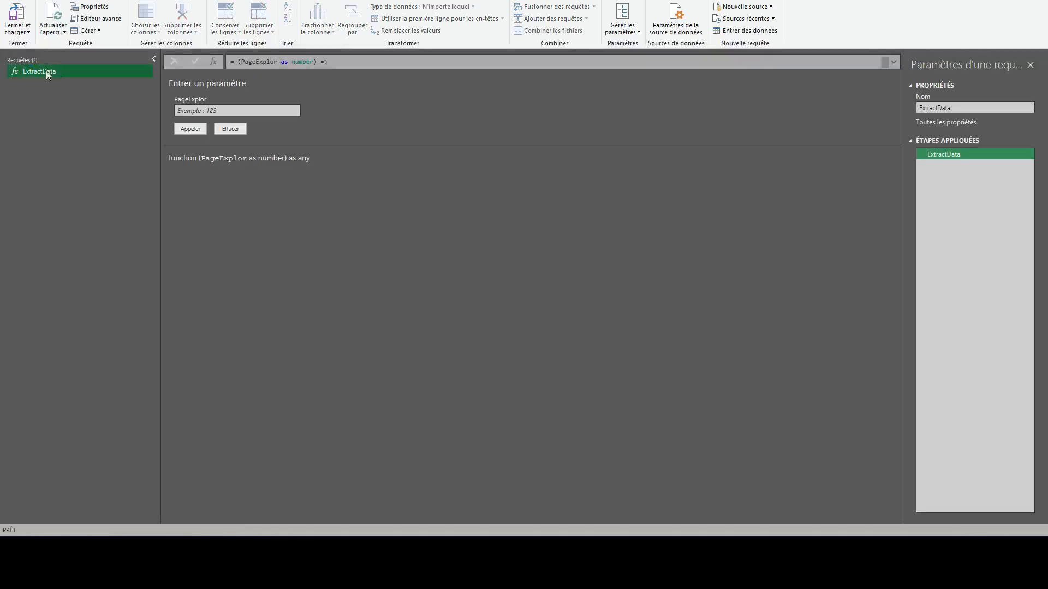
pyautogui.click(202, 110)
pyautogui.write('10')
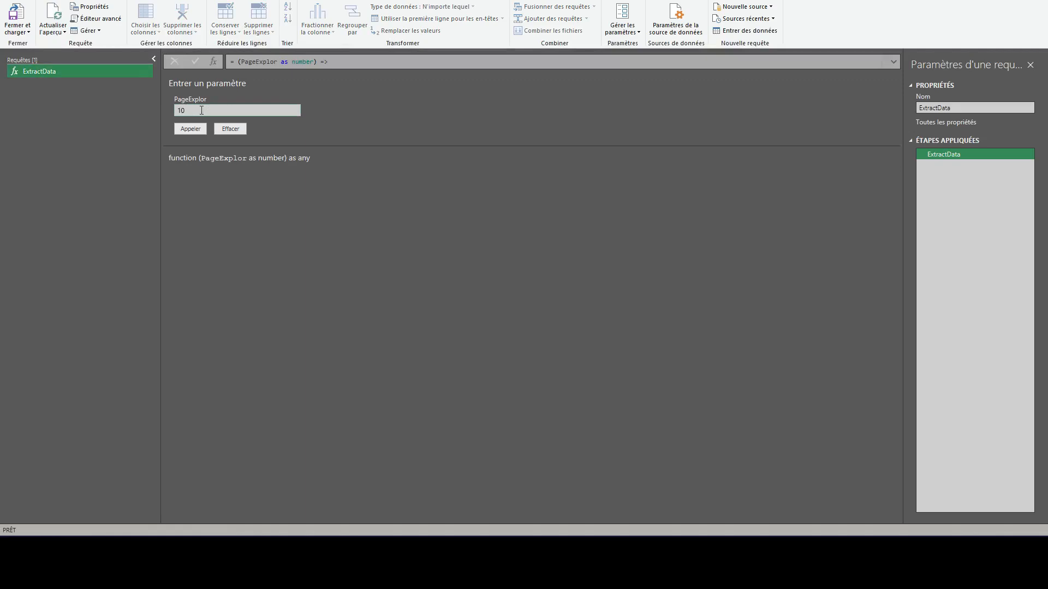
pyautogui.click(197, 129)
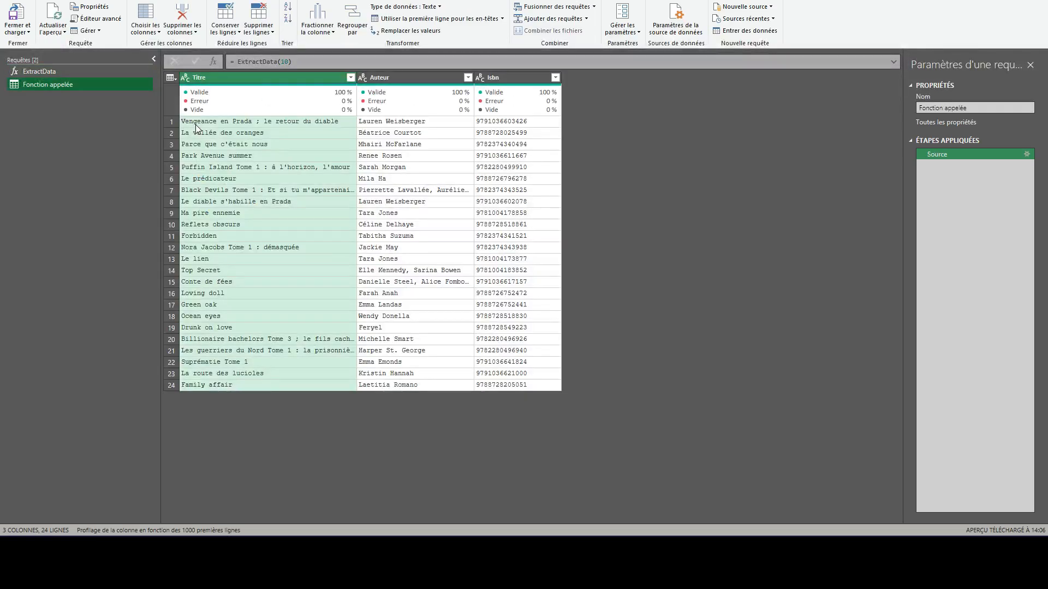
pyautogui.rightClick(60, 84)
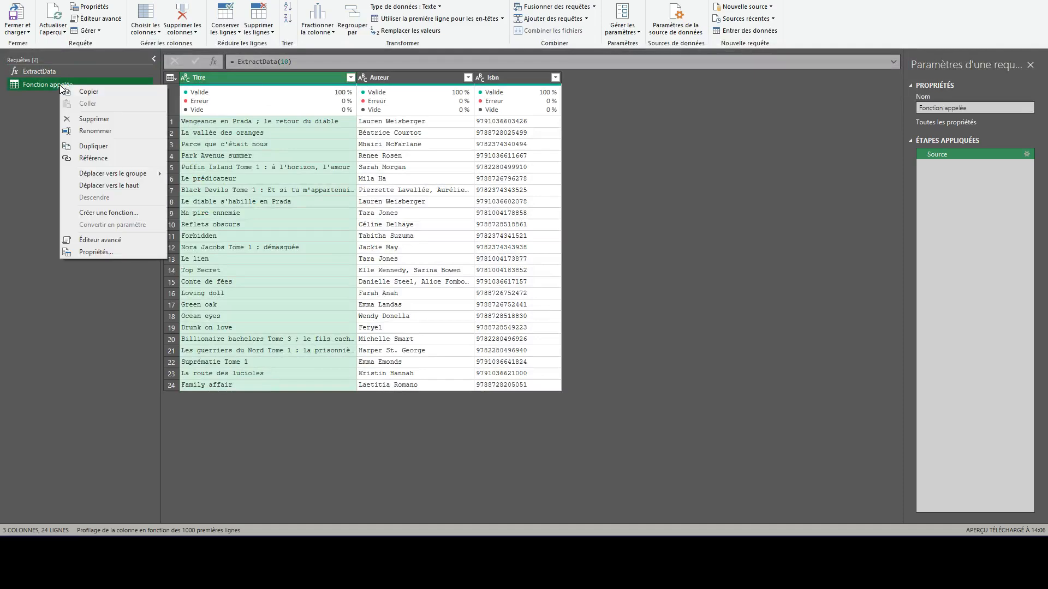
pyautogui.click(89, 119)
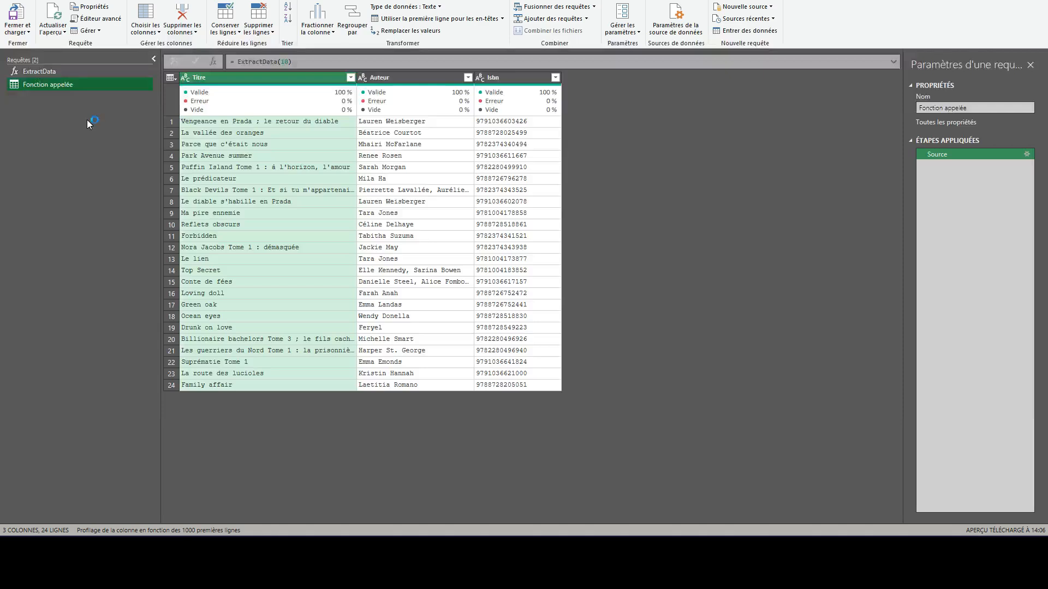
pyautogui.click(571, 277)
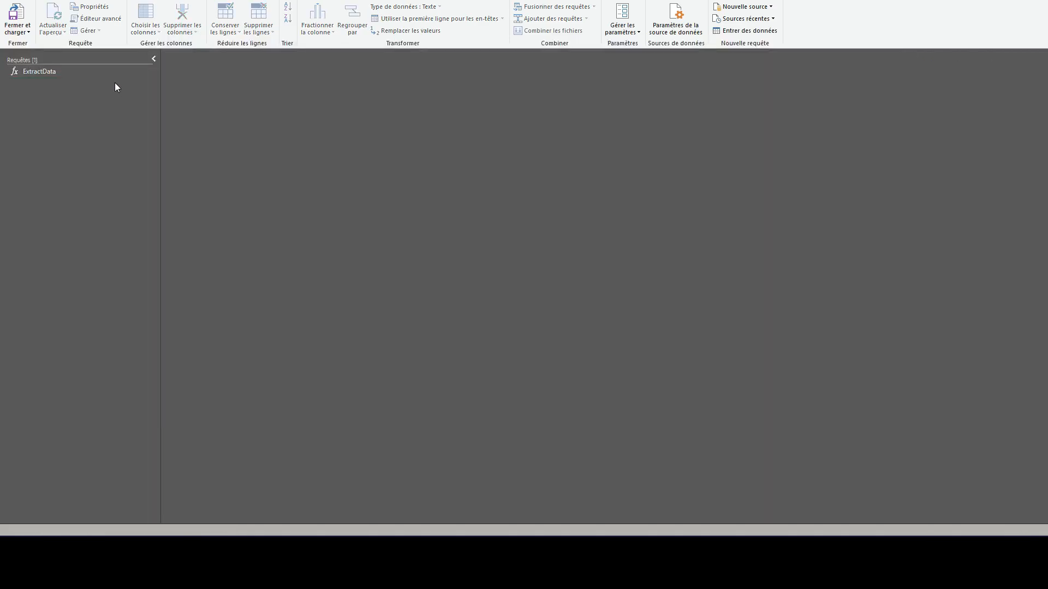
# Connect a new web source to the Romance listing URL copied from the Librel page in the browser, with its page parameter set to 1.
pyautogui.click(82, 73)
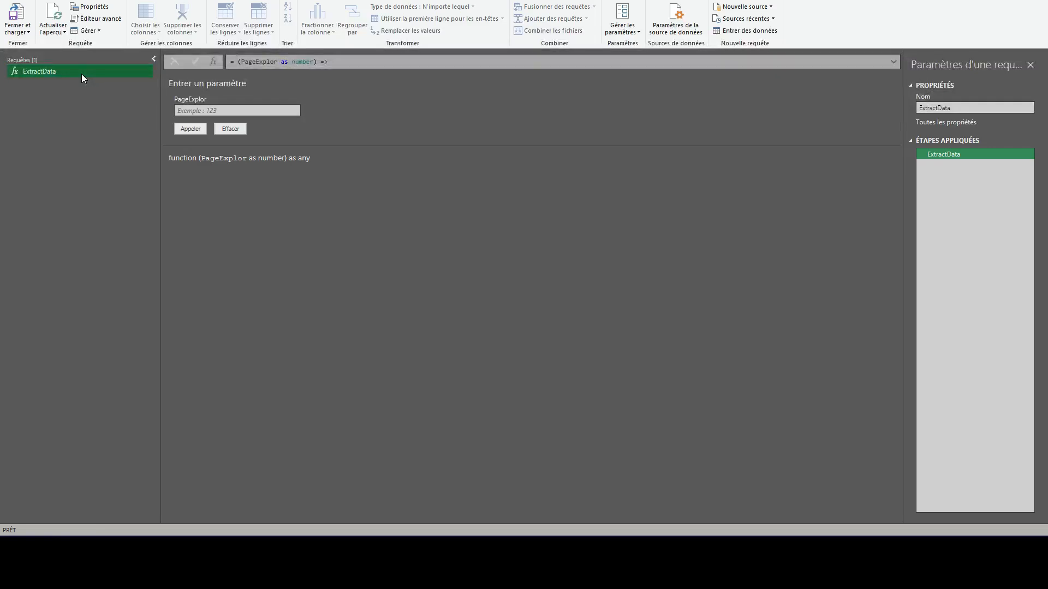
pyautogui.click(53, 21)
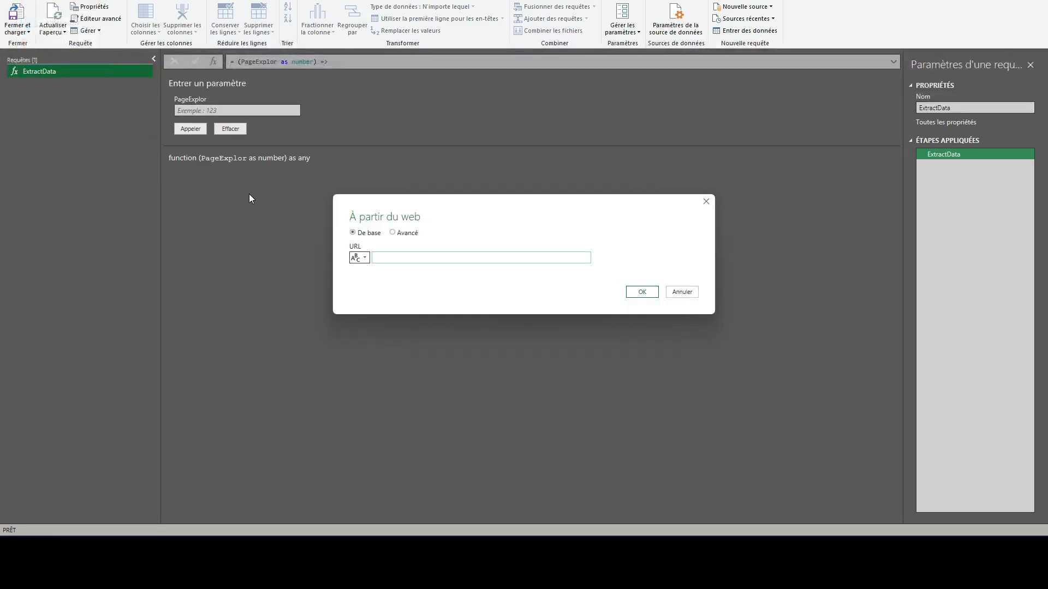
pyautogui.hotkey('alt', 'Tab')
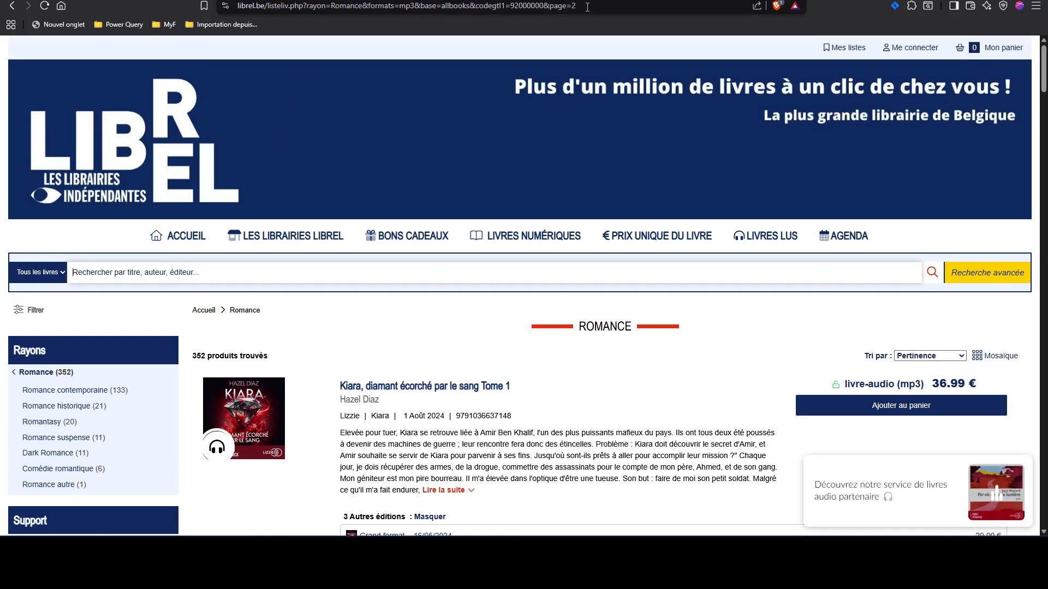
pyautogui.click(587, 7)
pyautogui.hotkey('ctrl', 'c')
pyautogui.hotkey('alt', 'Tab')
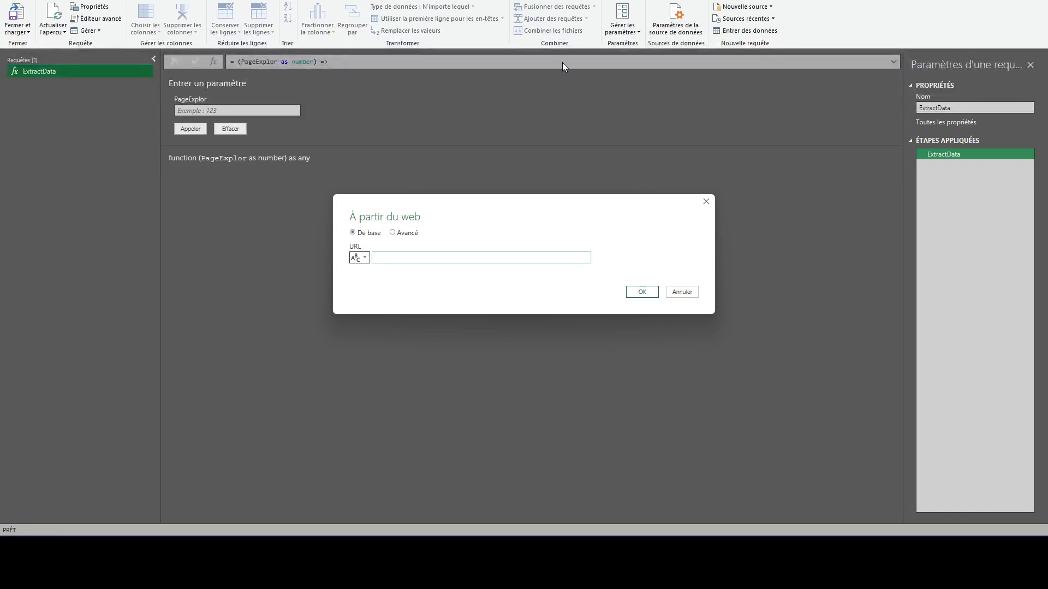
pyautogui.hotkey('ctrl', 'v')
pyautogui.press('BackSpace')
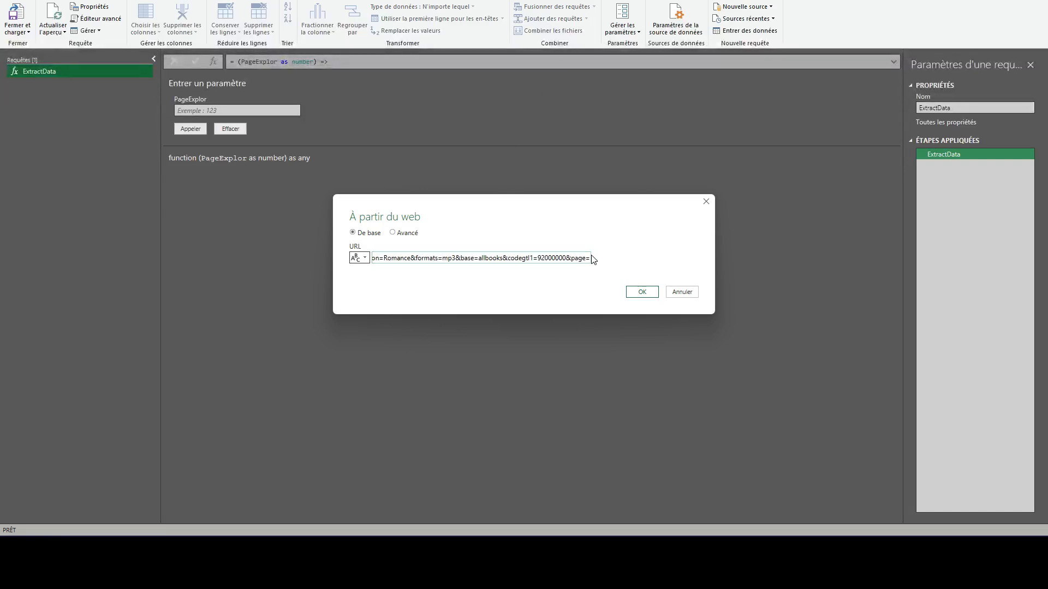
pyautogui.write('1')
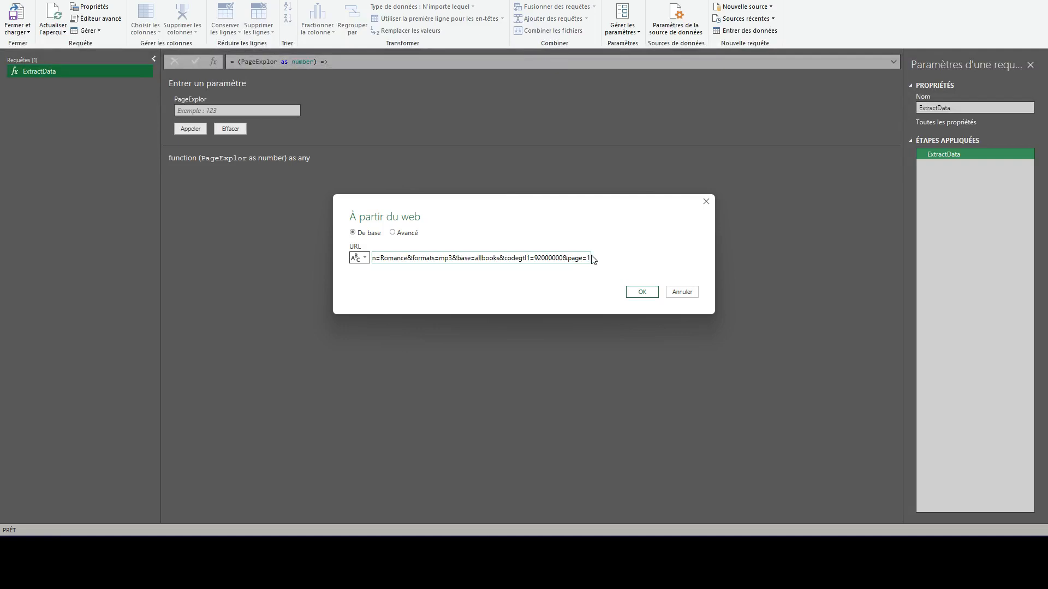
pyautogui.click(642, 291)
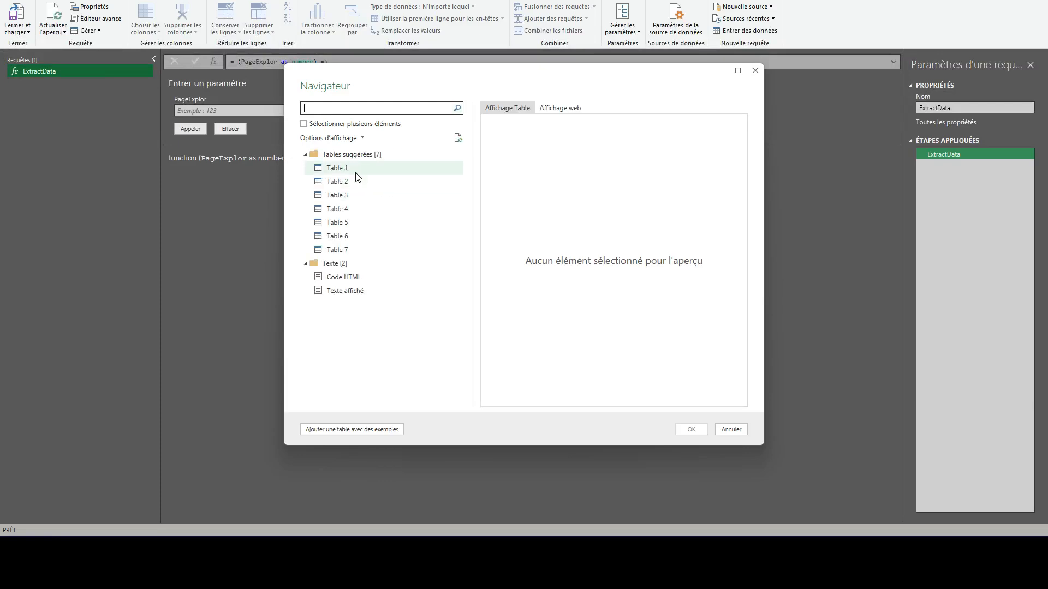
# Load Table 1 of the Romance page as a query and delete its HTML table extraction step, keeping only Source.
pyautogui.click(349, 168)
pyautogui.click(691, 430)
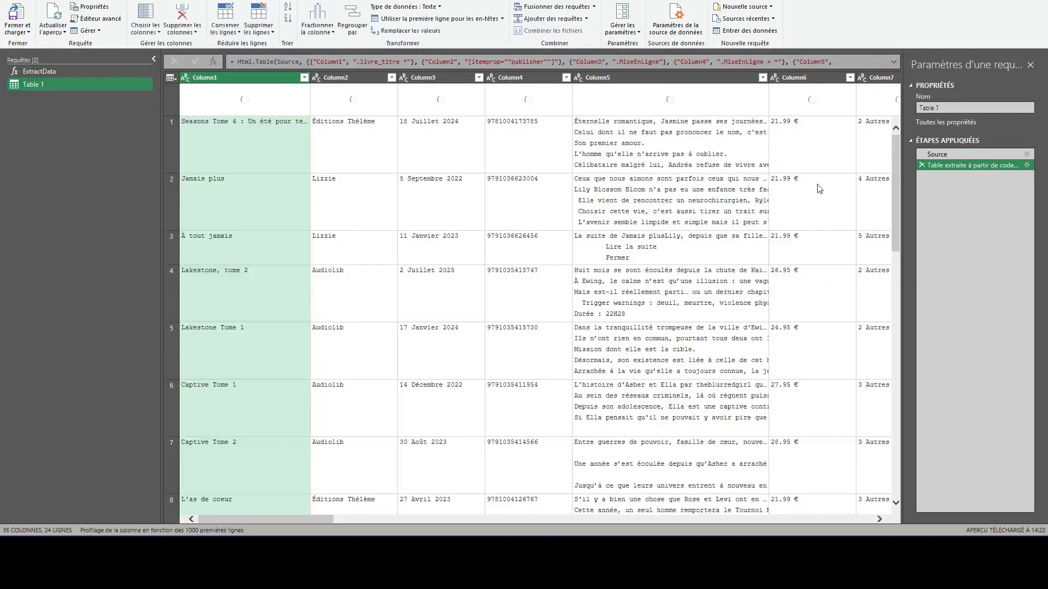
pyautogui.click(922, 164)
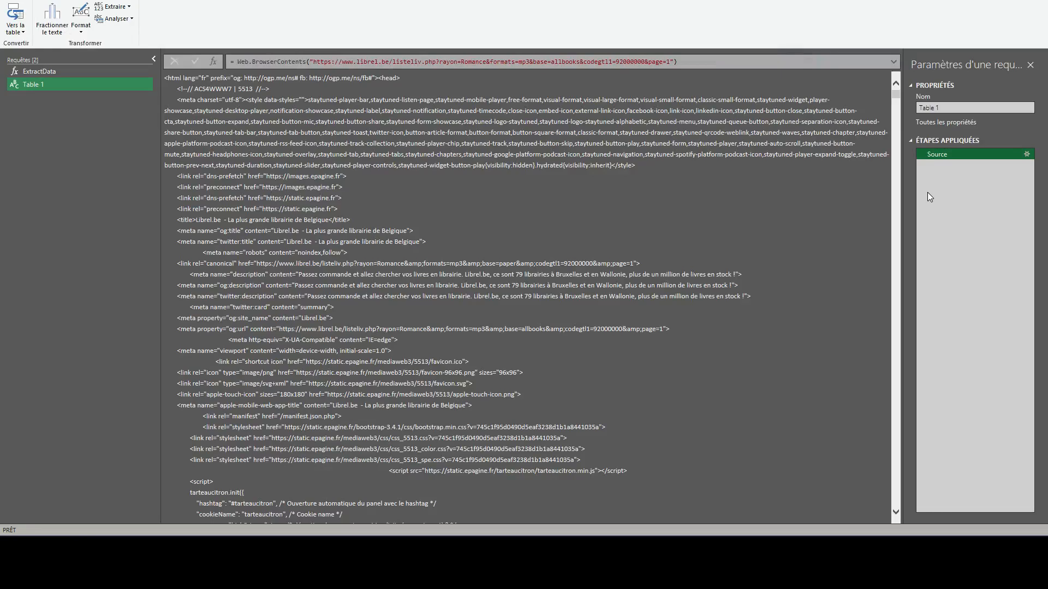
# Switch to the Librel page in the browser and find the last page number in the listing's pagination.
pyautogui.hotkey('alt', 'Tab')
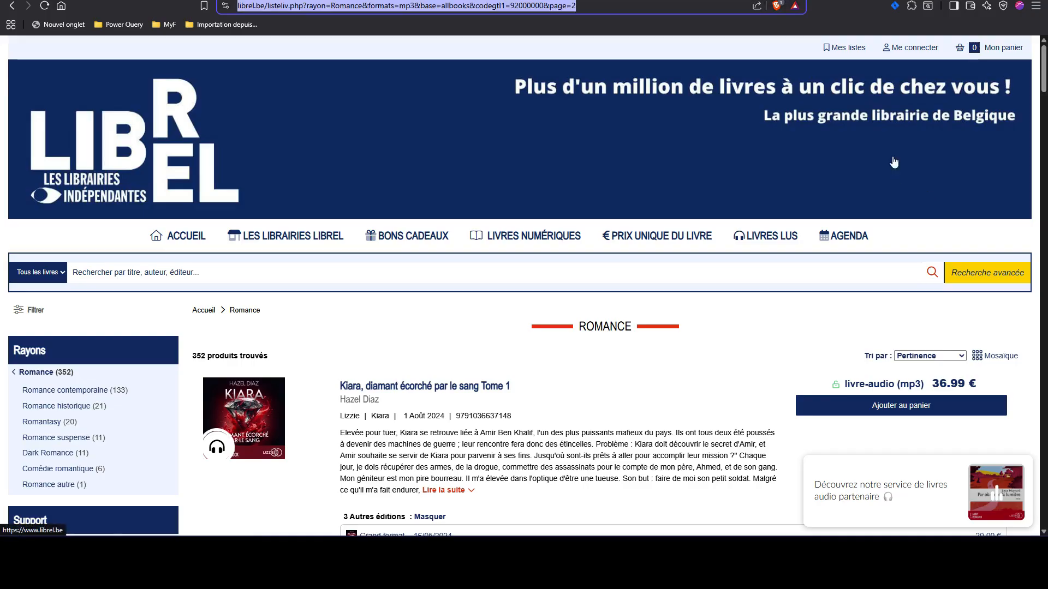
pyautogui.click(731, 357)
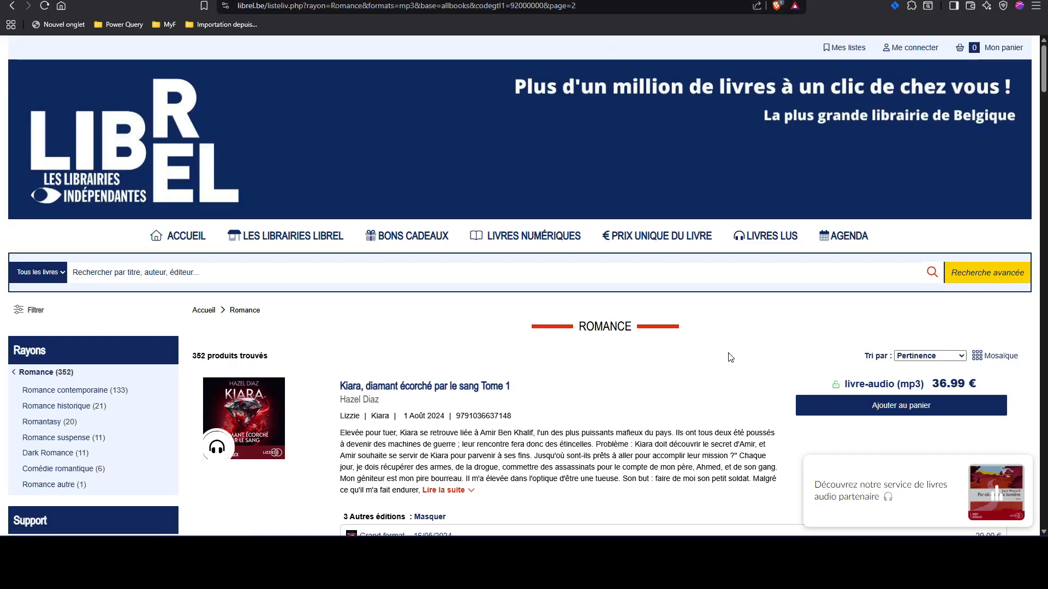
pyautogui.press('End')
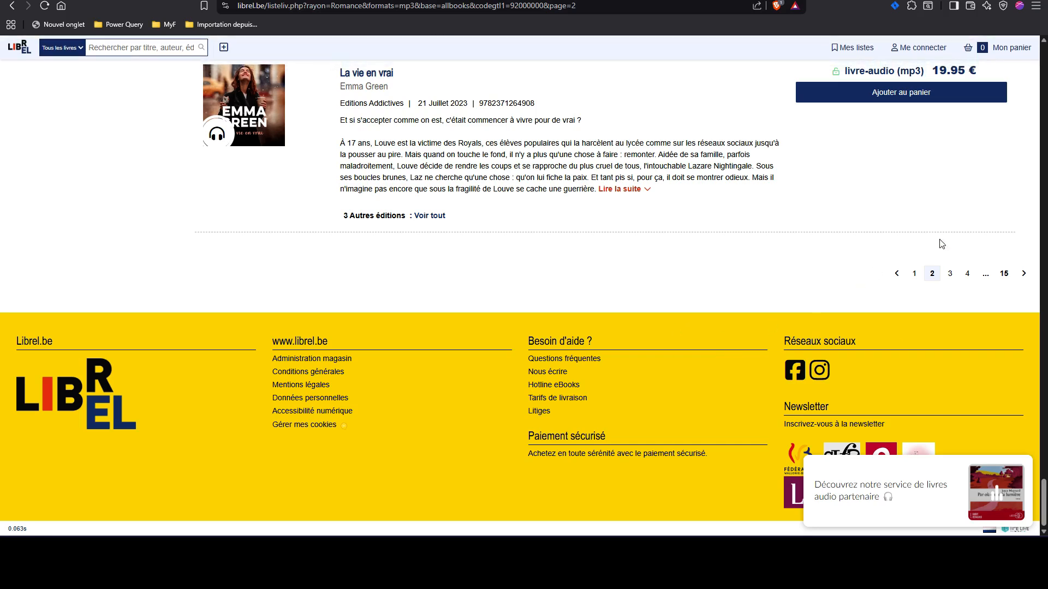
pyautogui.doubleClick(1003, 272)
# Return to Power Query and look through the HTML code returned by the Source step of Table 1.
pyautogui.hotkey('alt', 'Tab')
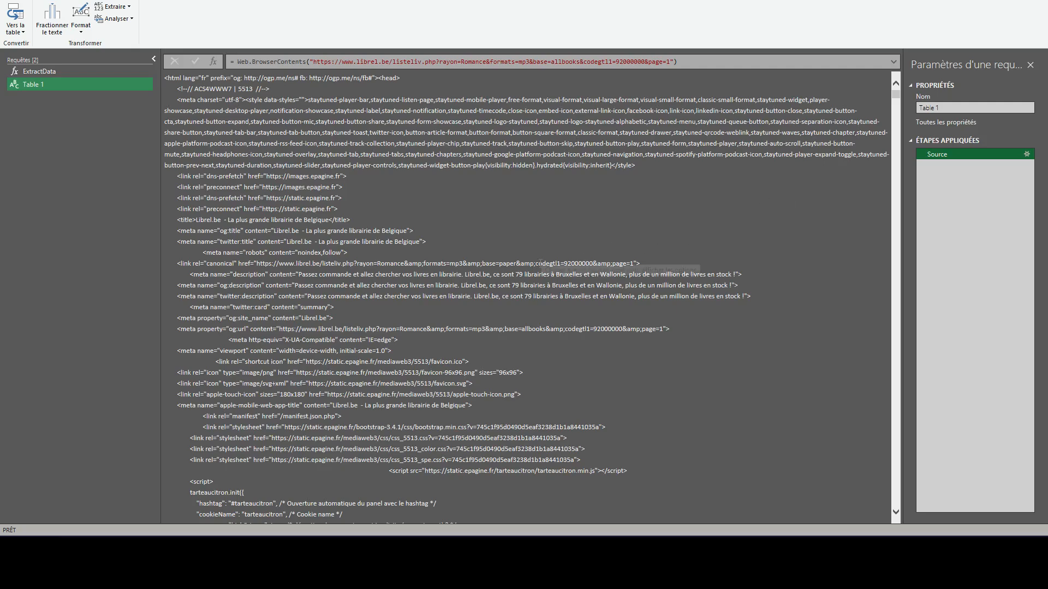
pyautogui.scroll(-15, 538, 263)
pyautogui.scroll(-12, 562, 243)
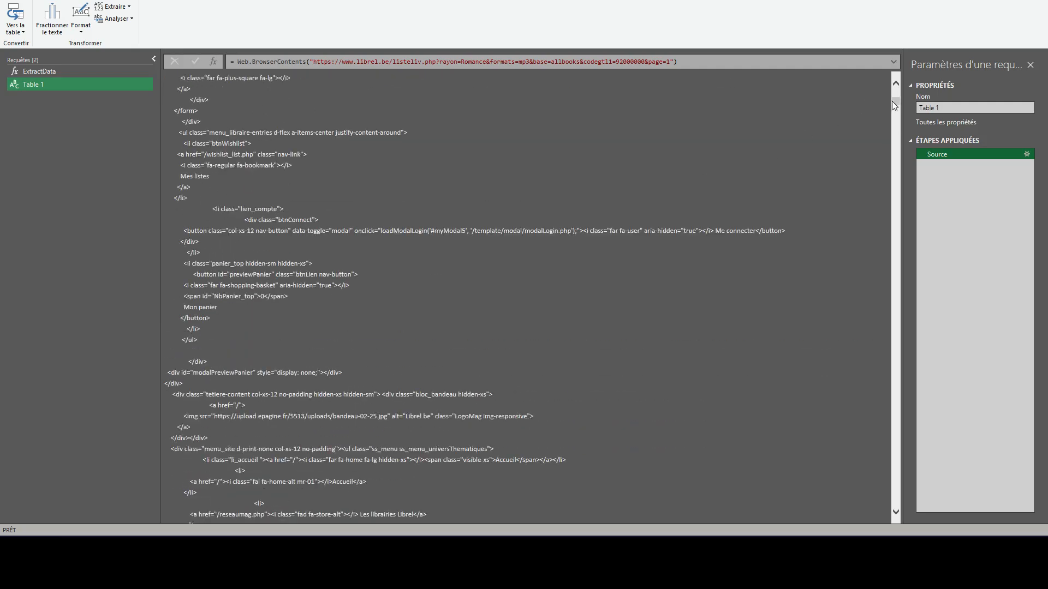
pyautogui.moveTo(893, 102); pyautogui.dragTo(893, 300)
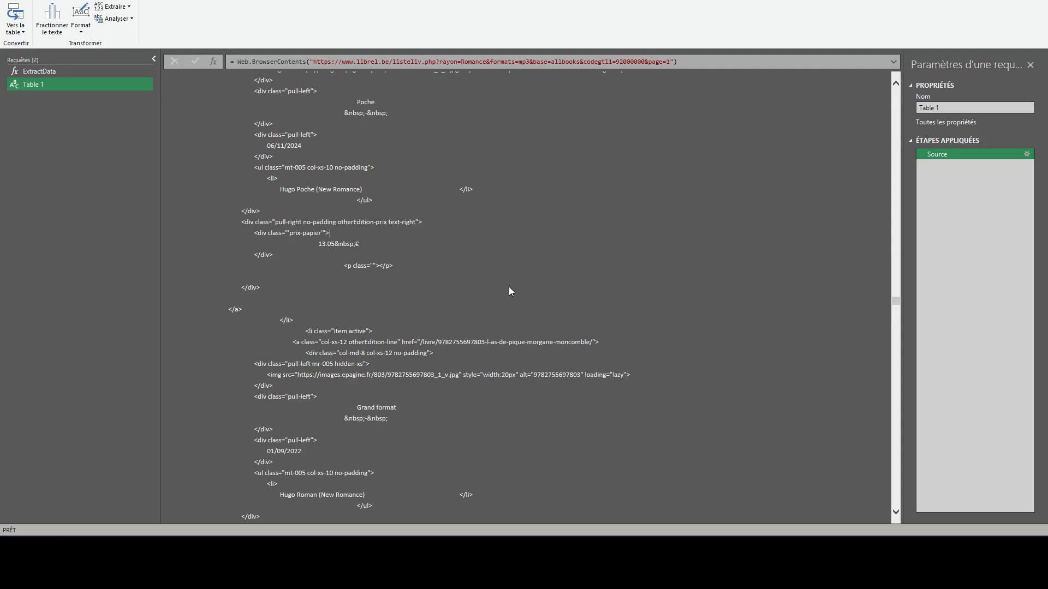
pyautogui.scroll(10, 333, 158)
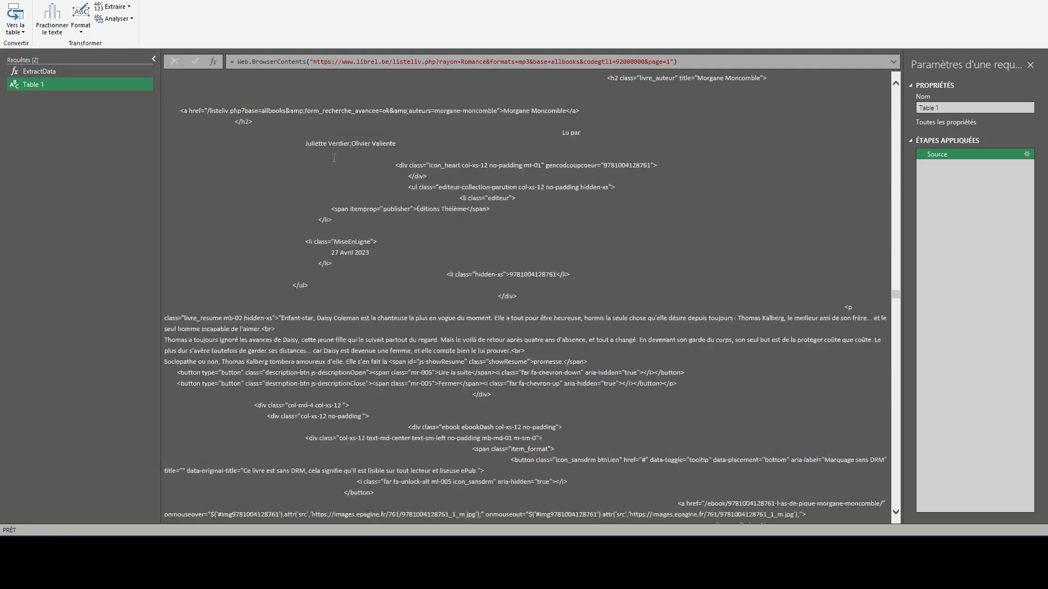
pyautogui.scroll(15, 334, 162)
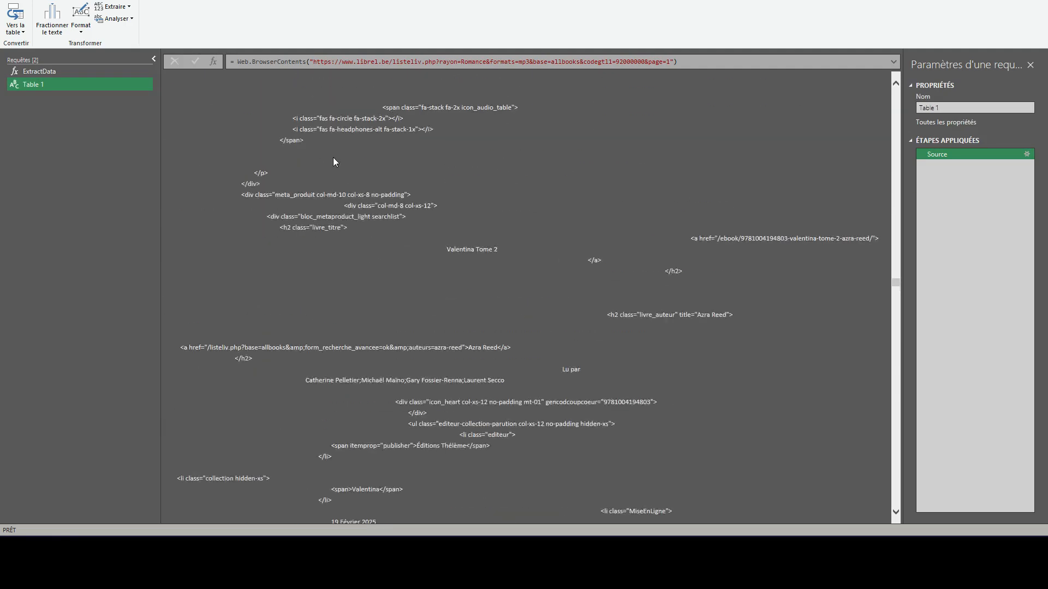
# Inspect the last page number of the Librel pagination with the browser's developer tools to identify its HTML class, and return to Power Query.
pyautogui.hotkey('alt', 'Tab')
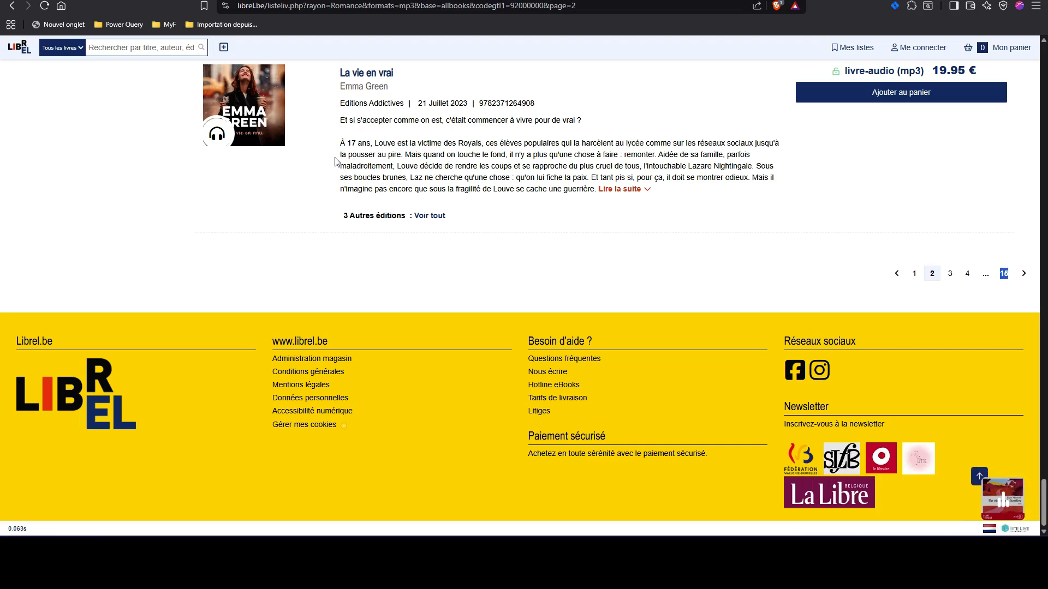
pyautogui.press('F12')
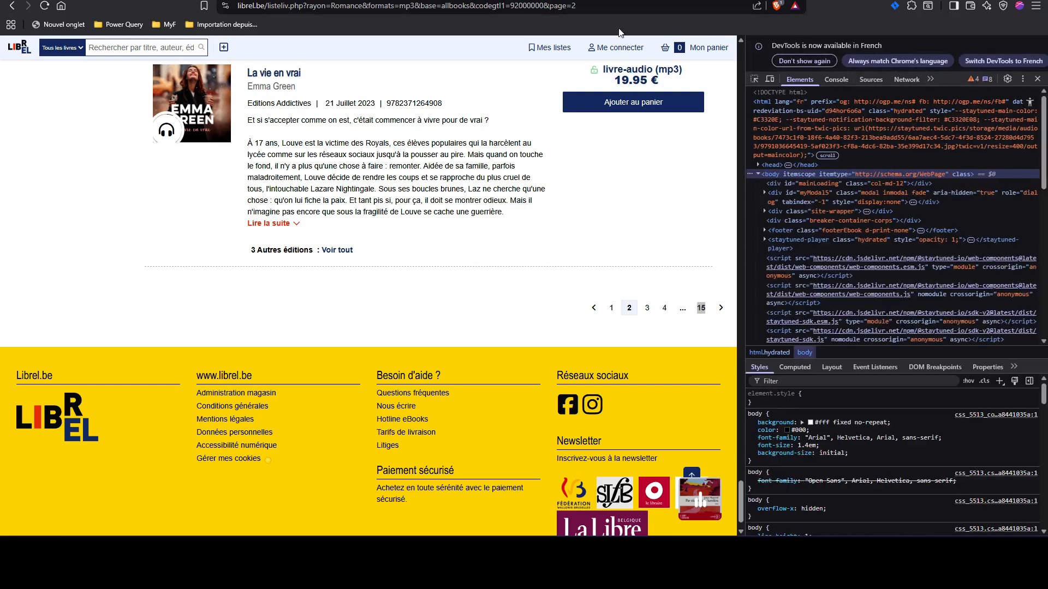
pyautogui.click(751, 78)
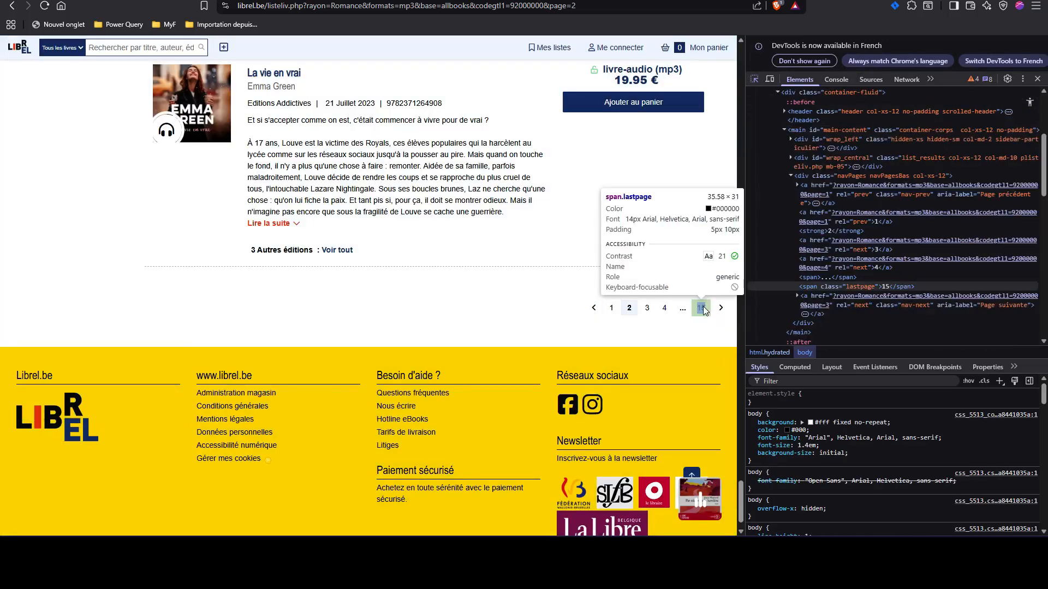
pyautogui.click(702, 312)
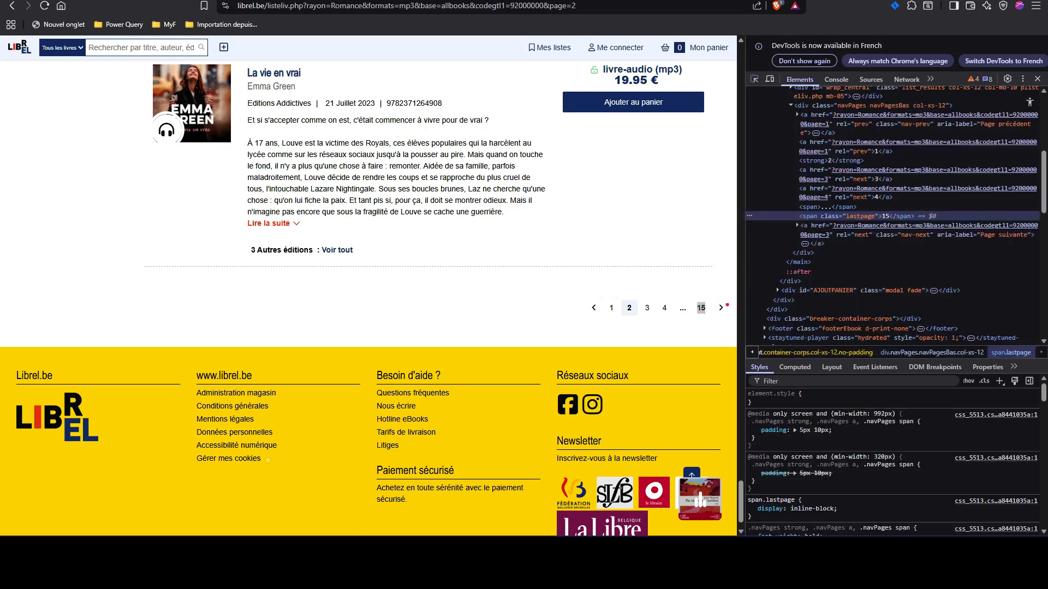
pyautogui.moveTo(795, 208)
pyautogui.mouseDown()
pyautogui.moveTo(803, 221)
pyautogui.moveTo(920, 227)
pyautogui.mouseUp()
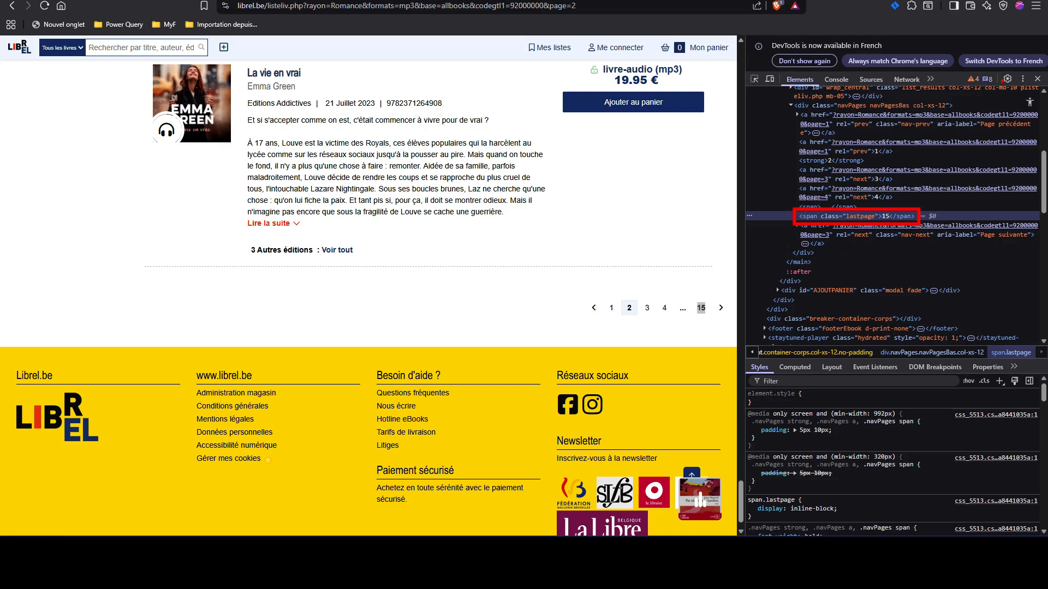
pyautogui.press('Escape')
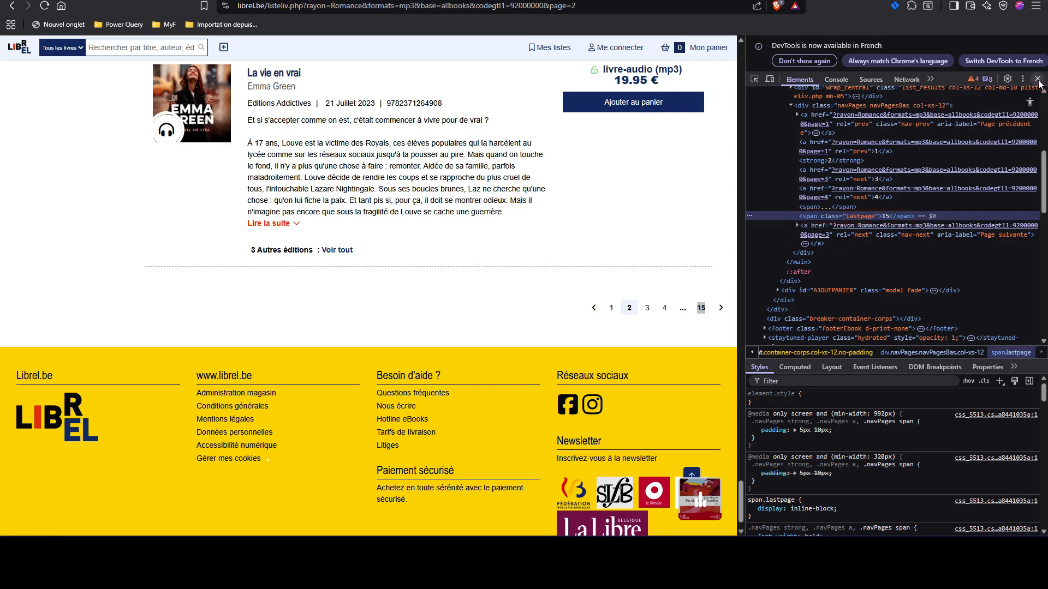
pyautogui.click(1037, 79)
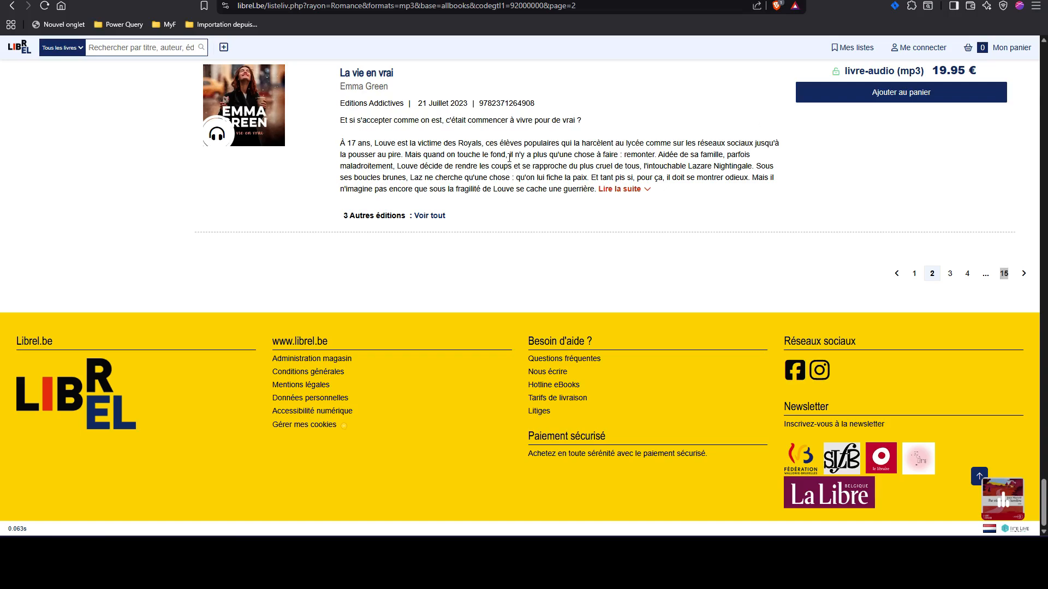
pyautogui.hotkey('alt', 'Tab')
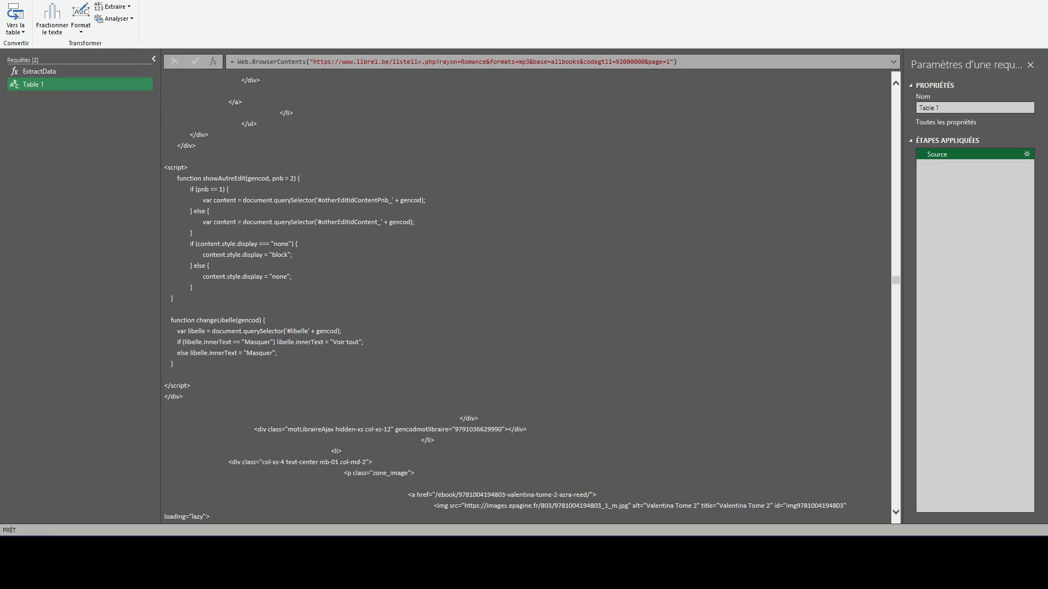
# Add a custom step after Source in Table 1 and begin its formula with Html.Table( Source,.
pyautogui.click(214, 61)
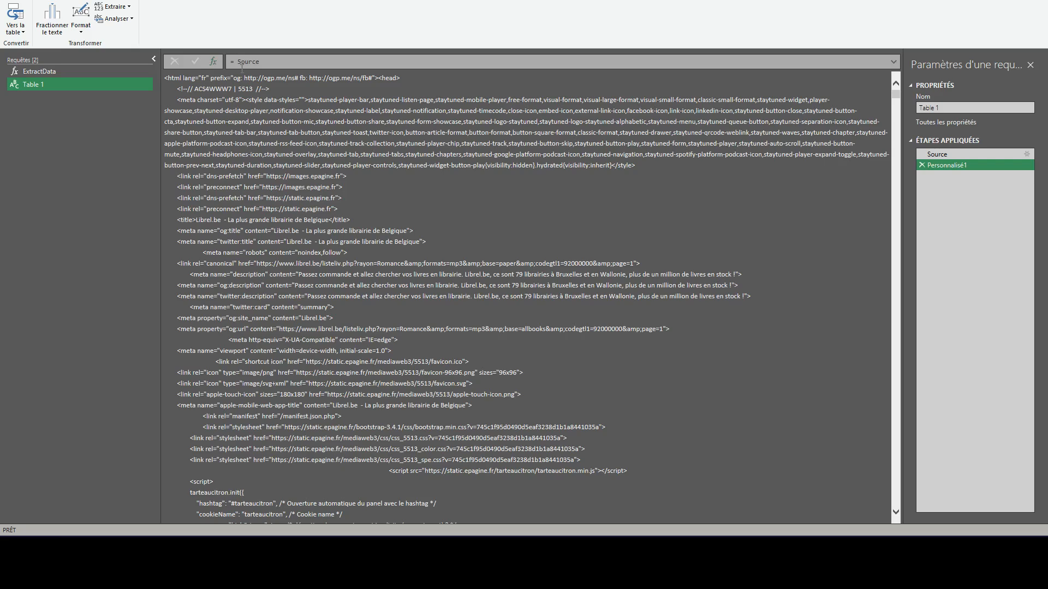
pyautogui.click(234, 62)
pyautogui.write('Html.Table(')
pyautogui.press('Right')
pyautogui.press('Right')
pyautogui.press('Right')
pyautogui.press('Right')
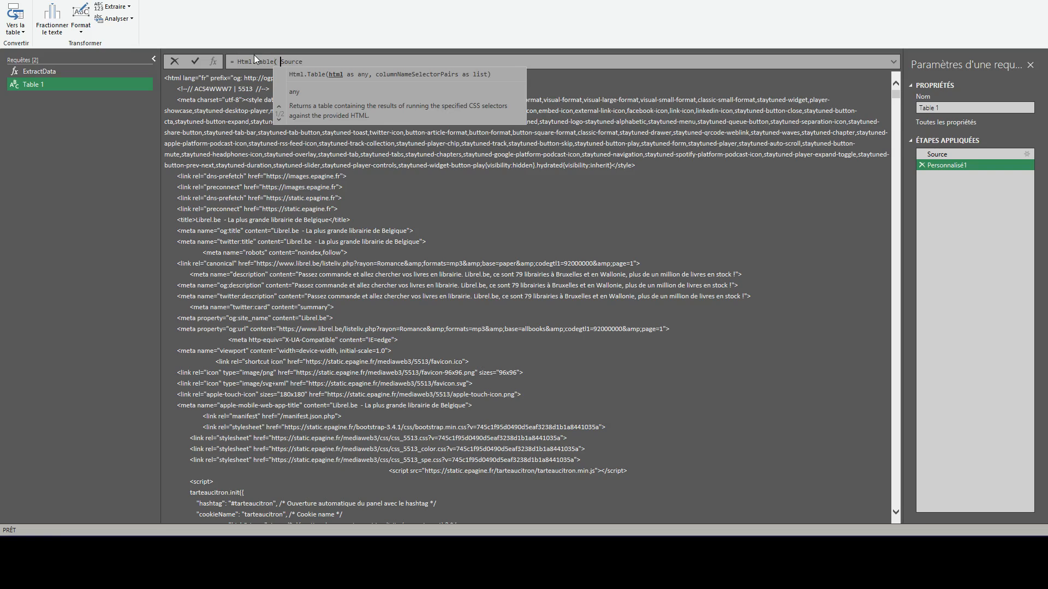
pyautogui.press('Right')
pyautogui.press('Right')
pyautogui.press('Right')
pyautogui.write(',')
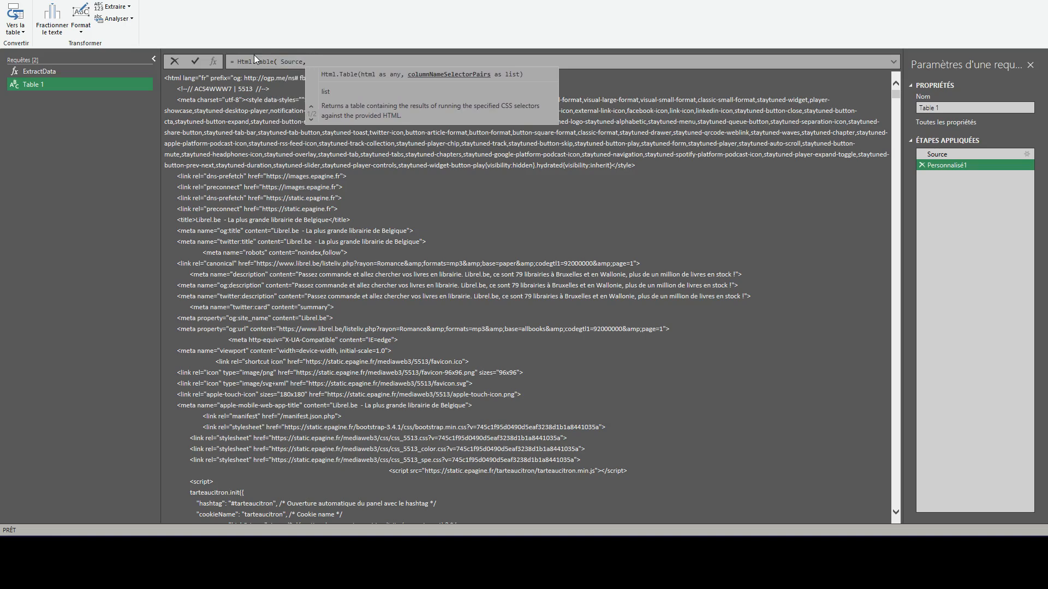
# Complete the Html.Table formula with the column selector list {{"Page",".lastpage"}} and apply it.
pyautogui.write('{')
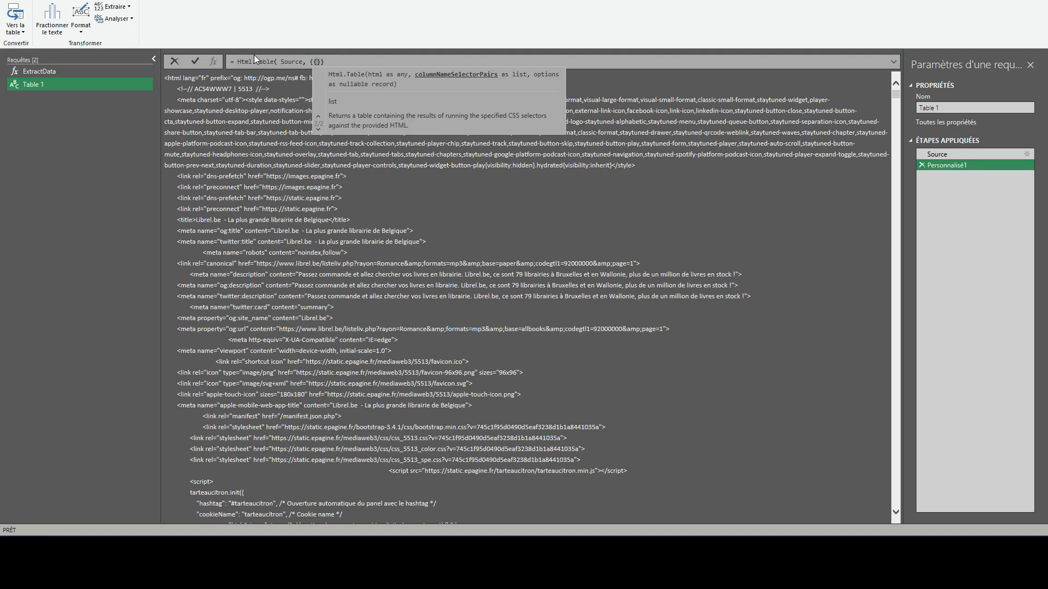
pyautogui.write('{"')
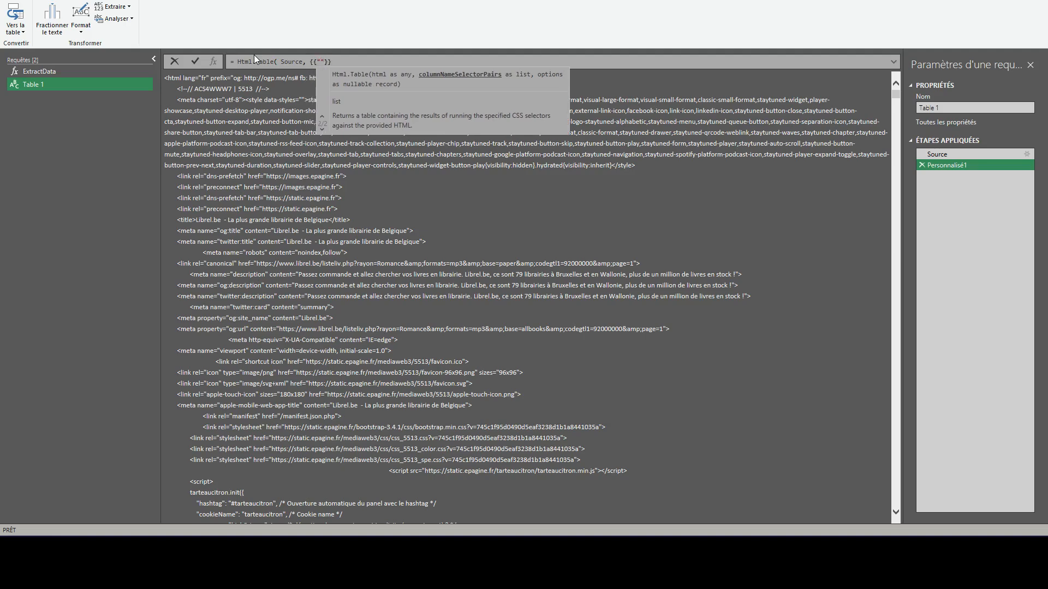
pyautogui.write('Page"')
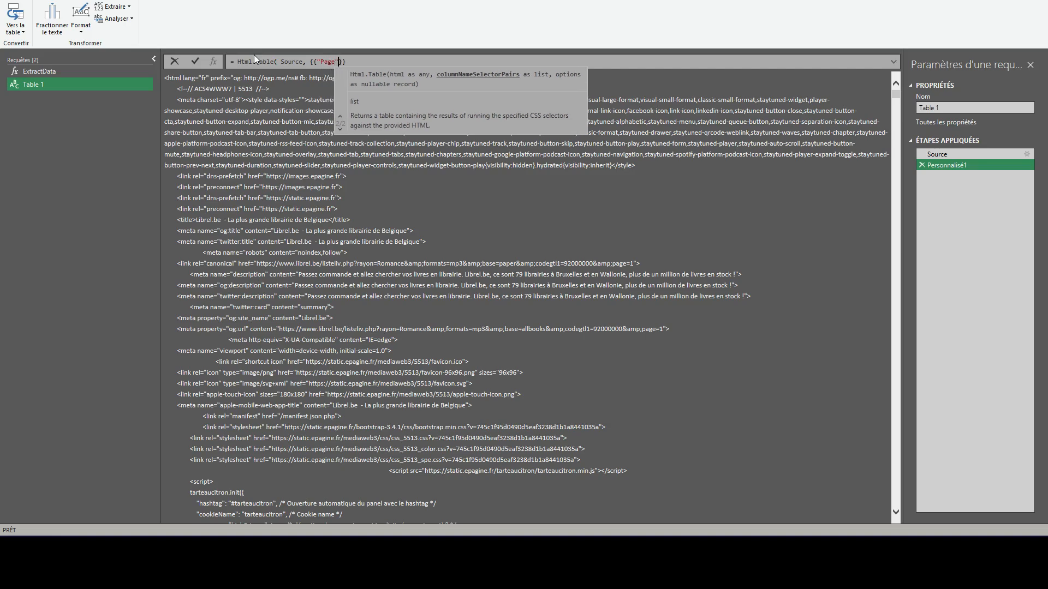
pyautogui.write(',')
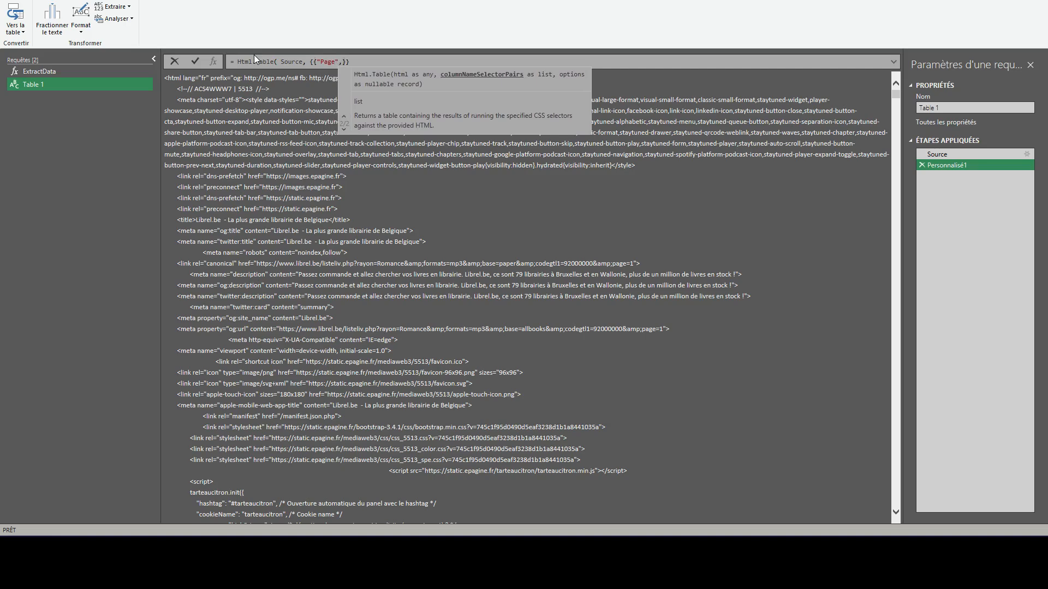
pyautogui.write('"')
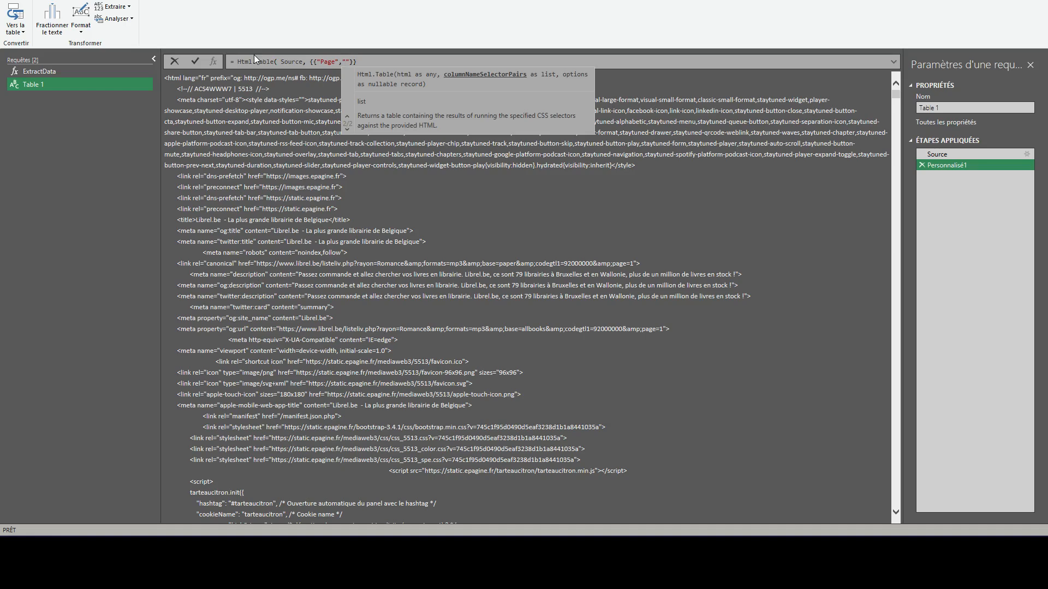
pyautogui.write('.')
pyautogui.write('astpage')
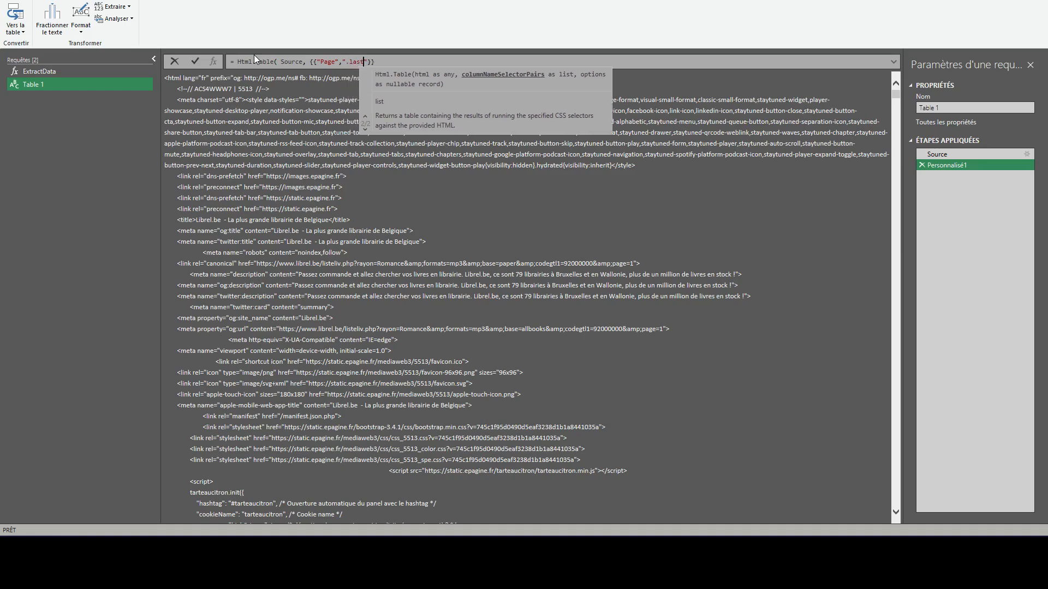
pyautogui.press('Right')
pyautogui.press('Right')
pyautogui.press('Right')
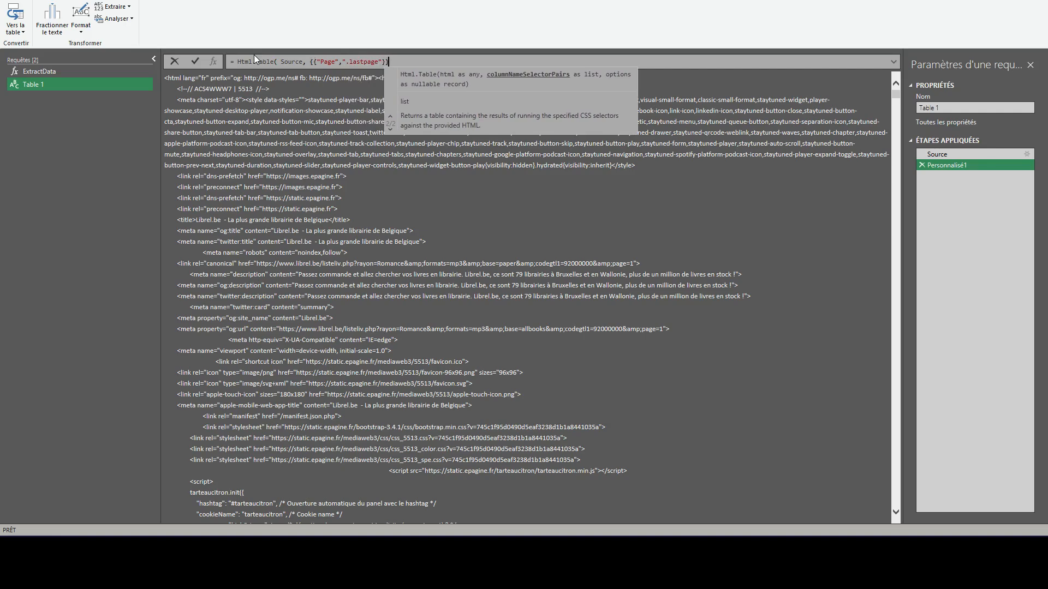
pyautogui.write(')')
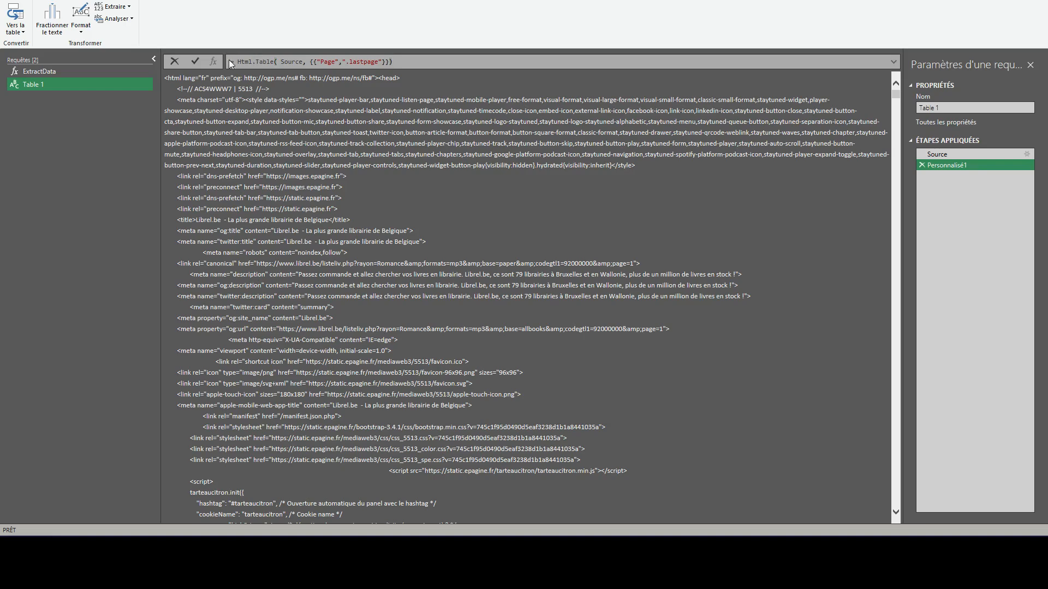
pyautogui.click(196, 60)
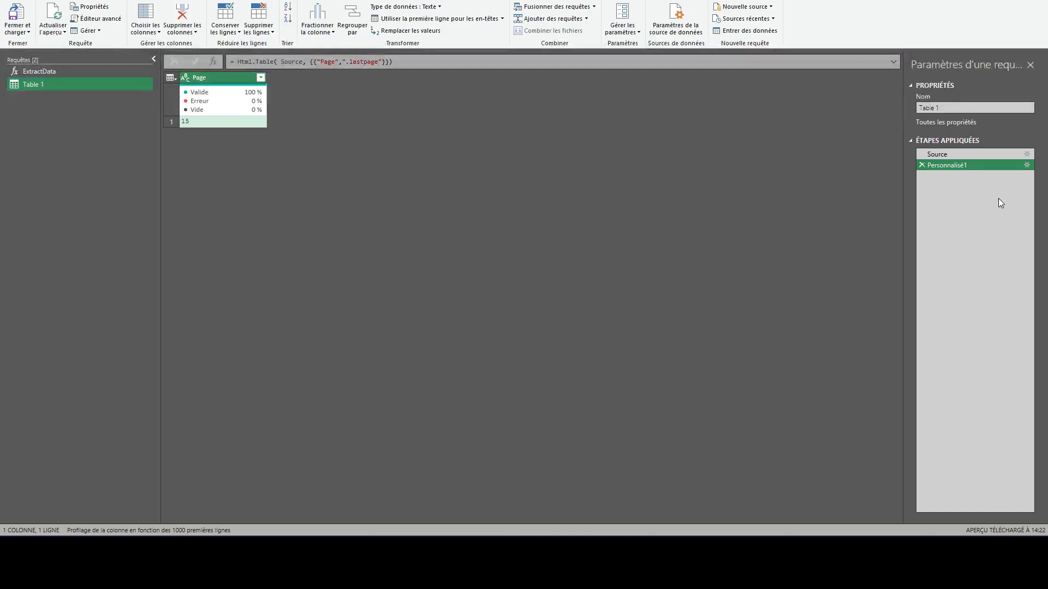
# Rename the custom Html.Table step as TablePages.
pyautogui.click(961, 165)
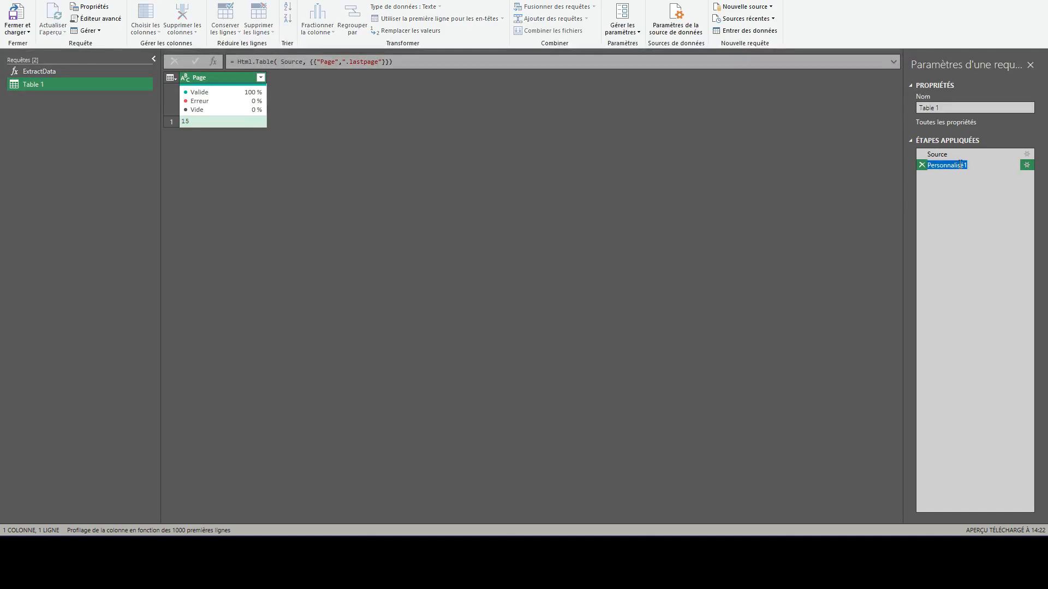
pyautogui.write('TablePages')
pyautogui.press('Return')
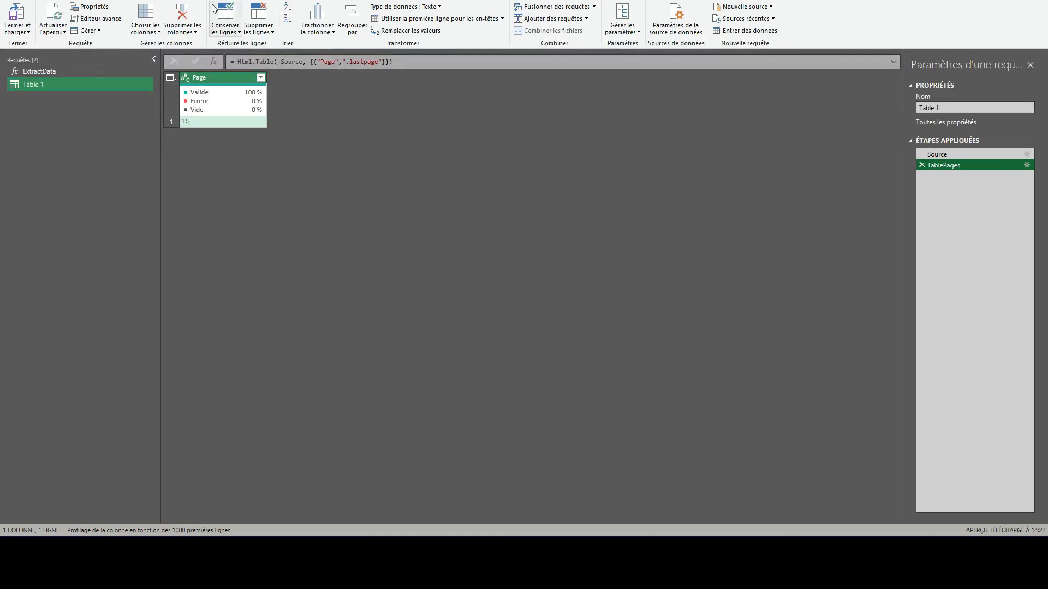
# Add a custom step after TablePages that extracts the page value with Record.FieldValues( TablePages {0}){0}.
pyautogui.click(215, 61)
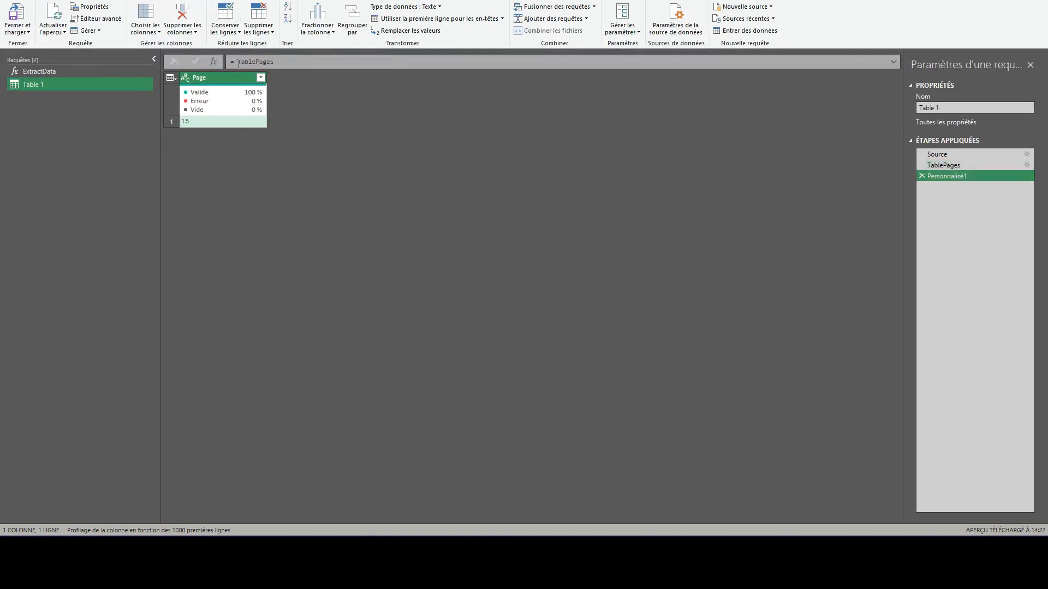
pyautogui.click(235, 64)
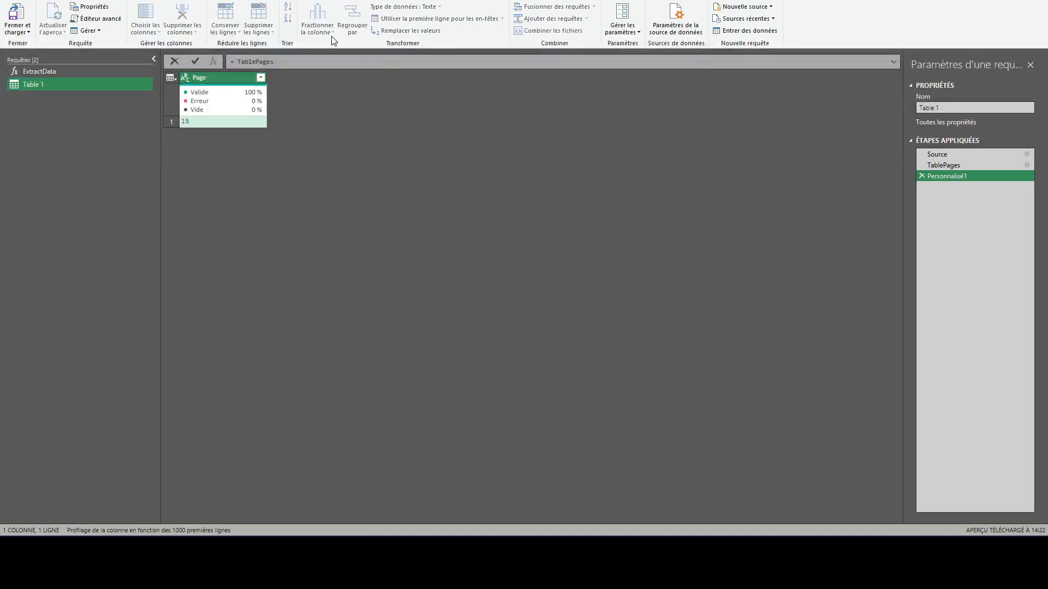
pyautogui.write('recordfi')
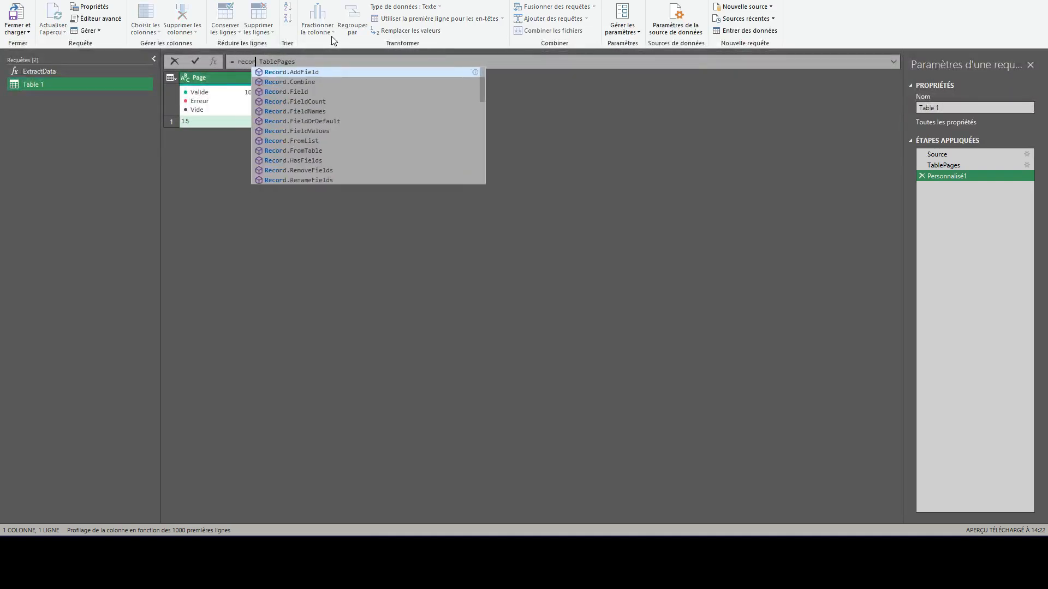
pyautogui.write('eldva')
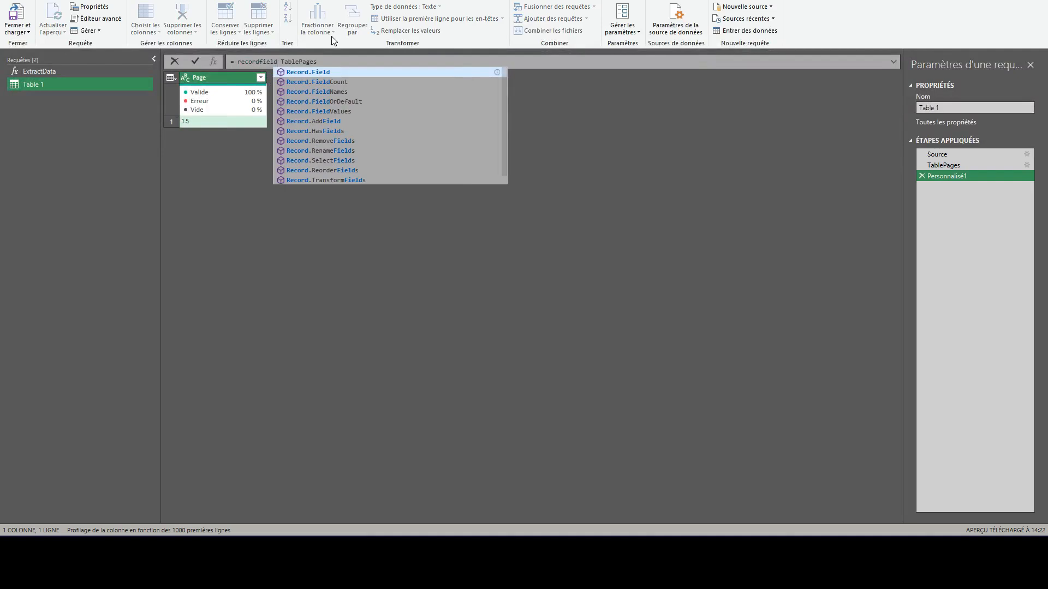
pyautogui.press('Tab')
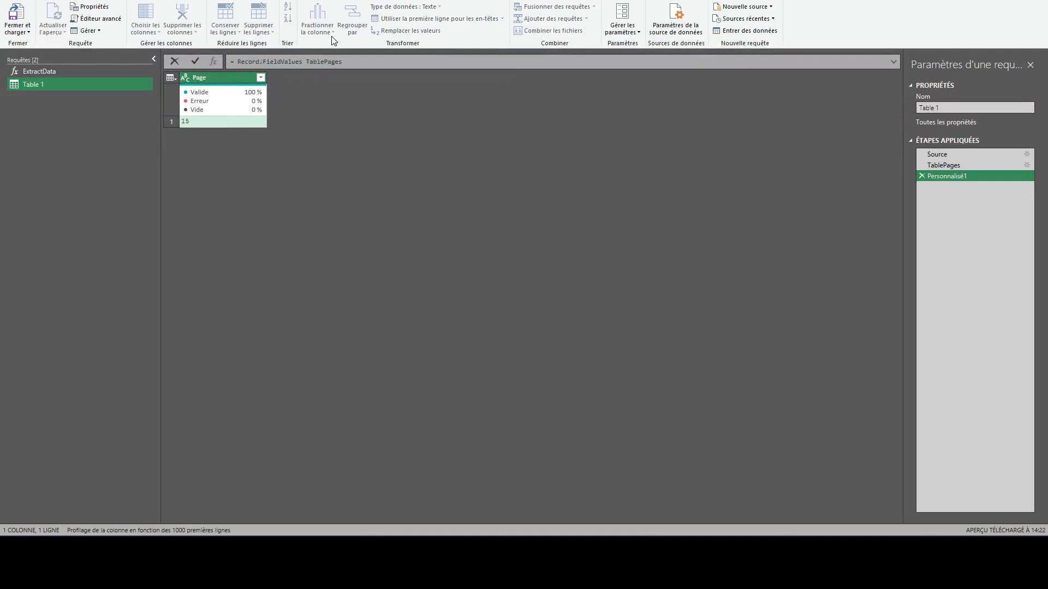
pyautogui.write('(')
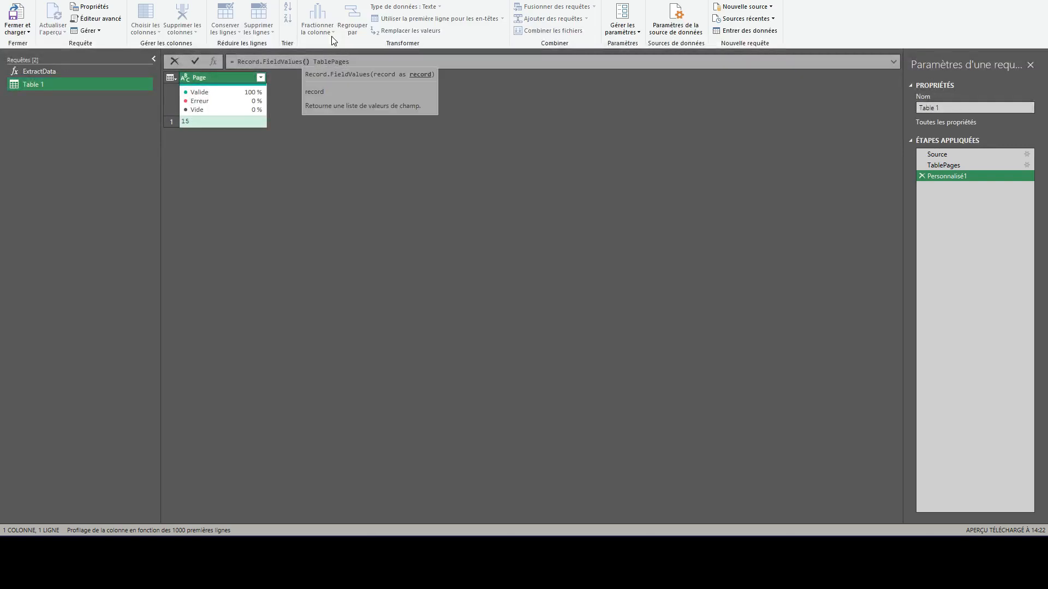
pyautogui.press('Delete')
pyautogui.press('Right')
pyautogui.press('Right')
pyautogui.press('Right')
pyautogui.press('Right')
pyautogui.press('Right')
pyautogui.press('Right')
pyautogui.press('Right')
pyautogui.press('Right')
pyautogui.press('Right')
pyautogui.press('Right')
pyautogui.press('Right')
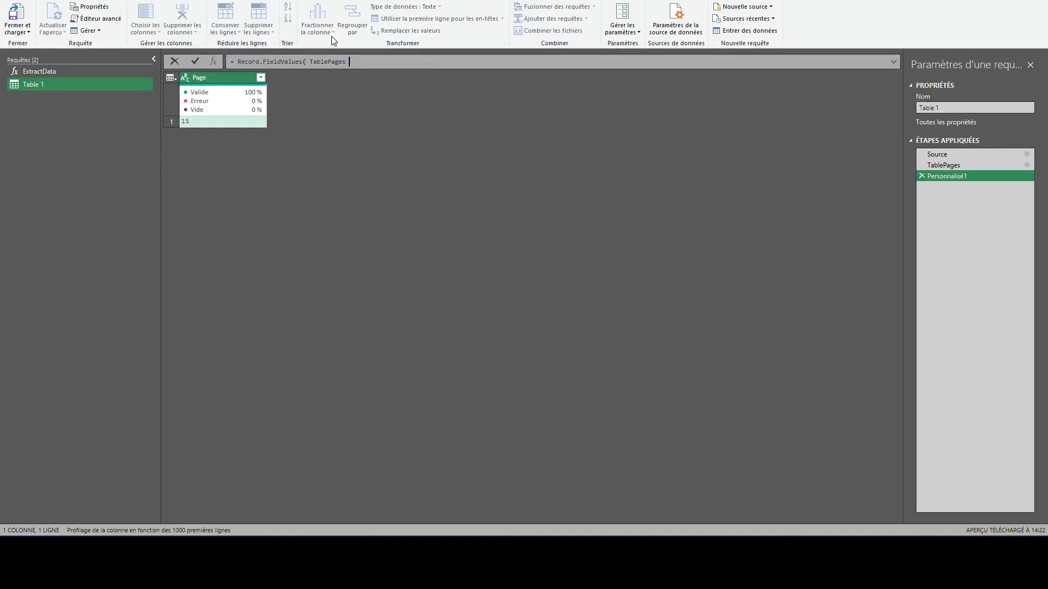
pyautogui.write('{0}')
pyautogui.write(')')
pyautogui.write('{0}){')
pyautogui.write('0')
pyautogui.click(194, 61)
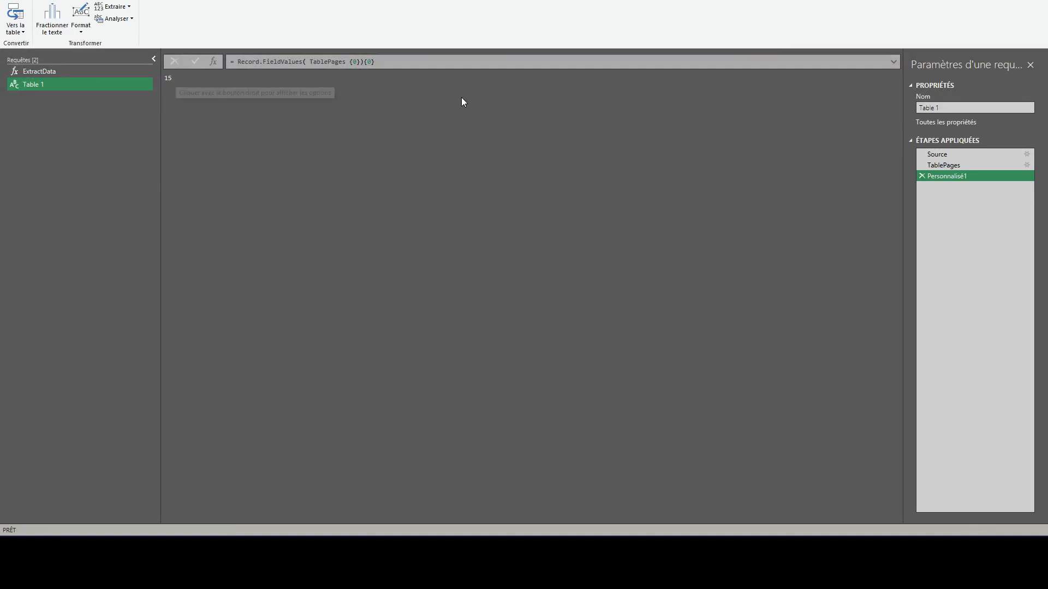
# Compare the result with the TablePages step and rename the Record.FieldValues step as ValeurTexte.
pyautogui.click(946, 168)
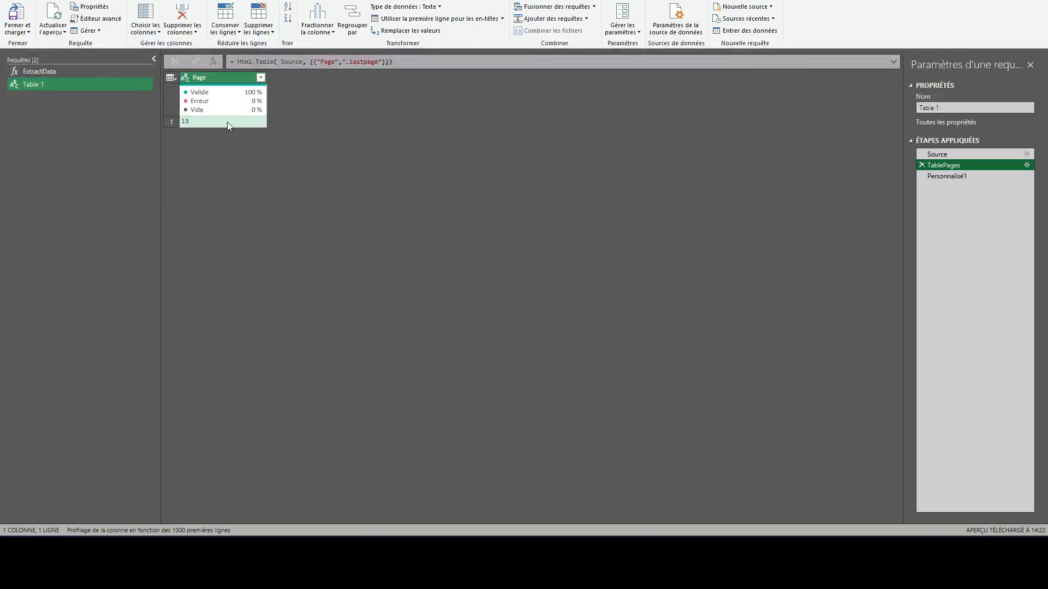
pyautogui.click(953, 176)
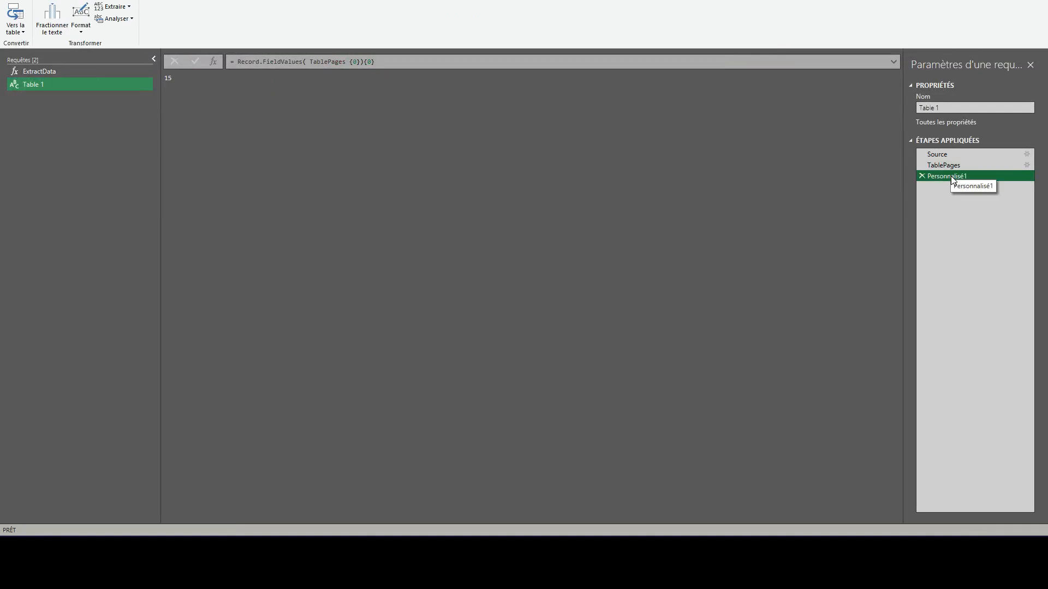
pyautogui.click(952, 177)
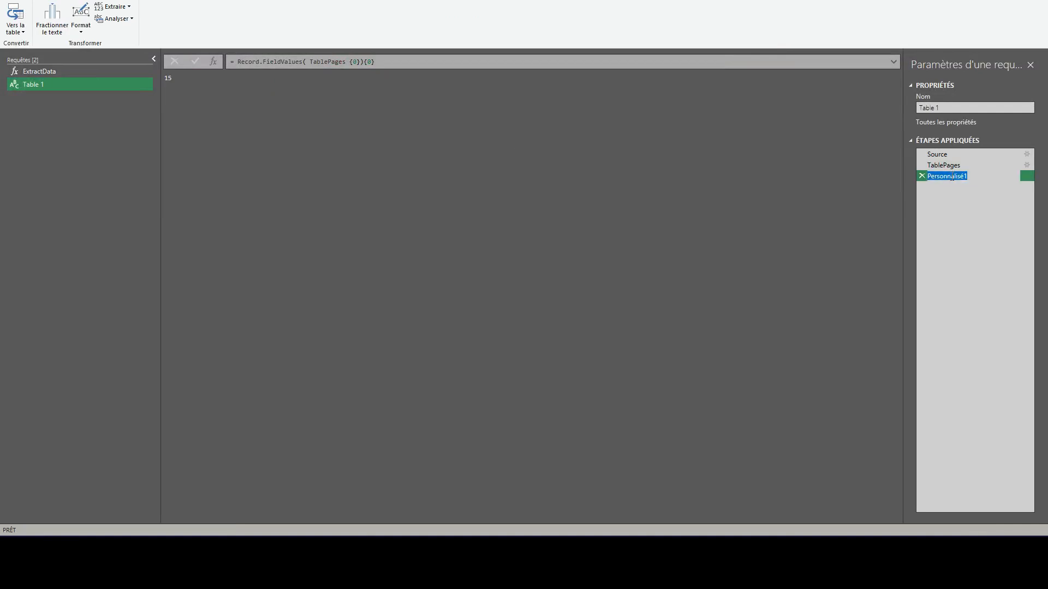
pyautogui.write('ValeurTexte')
pyautogui.press('Return')
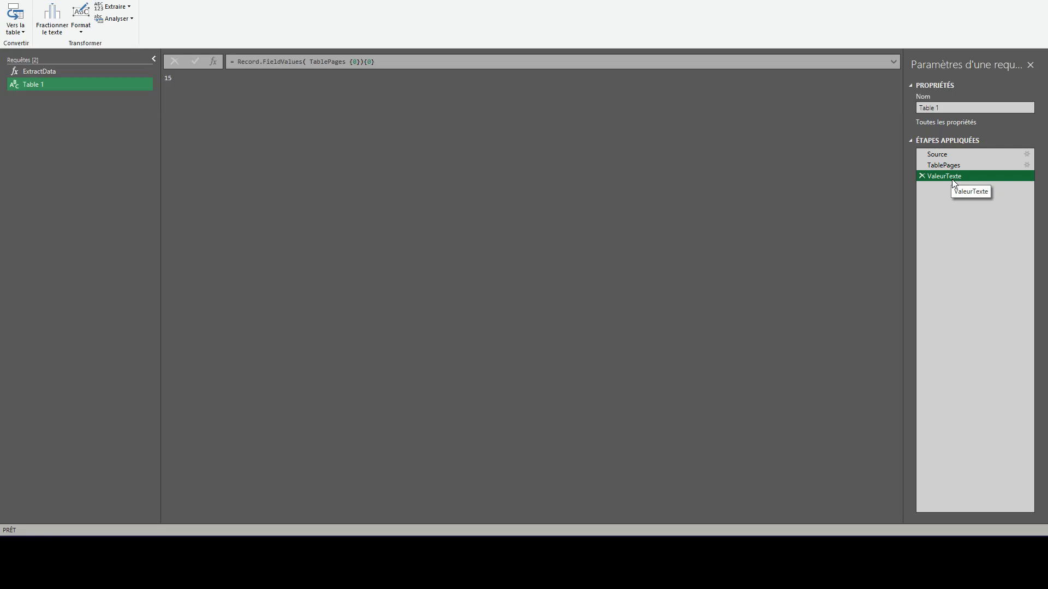
# Add a custom step after ValeurTexte that converts the text to a number with Number.FromText( ValeurTexte ).
pyautogui.click(213, 61)
pyautogui.click(237, 62)
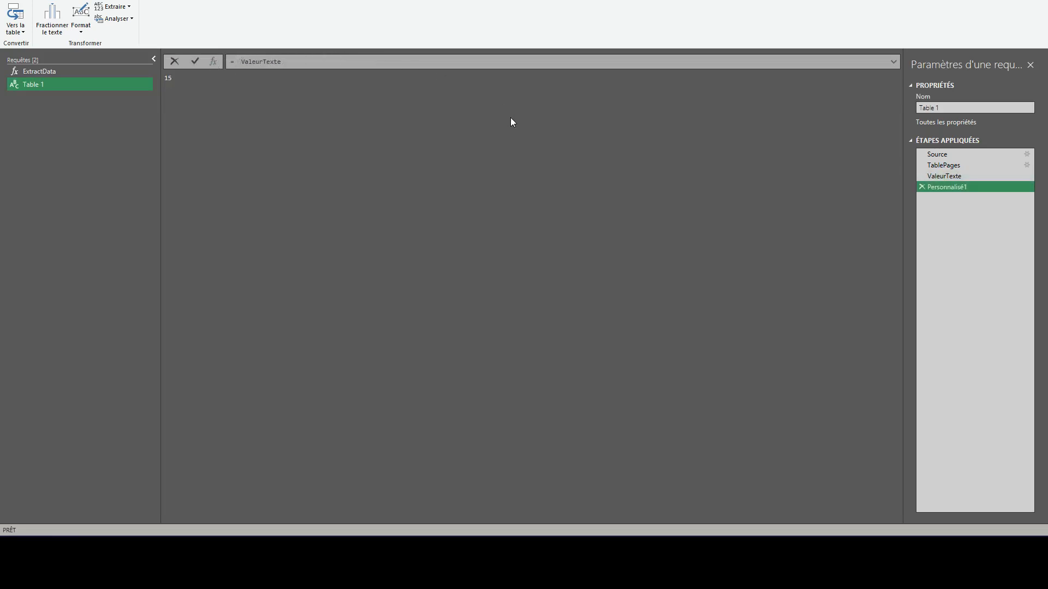
pyautogui.write('numberfro')
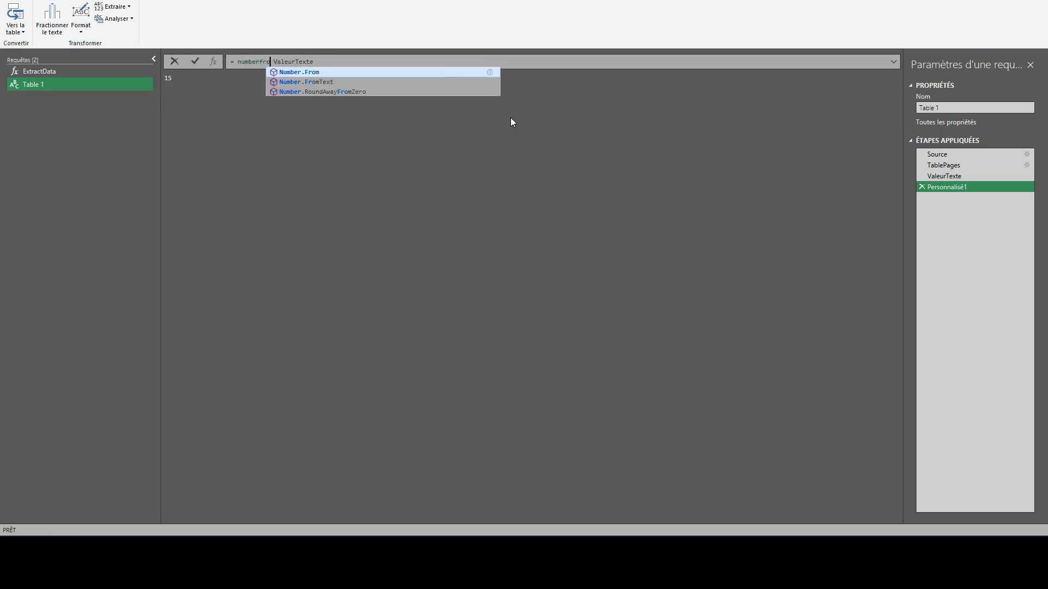
pyautogui.press('Down')
pyautogui.press('Tab')
pyautogui.write('(')
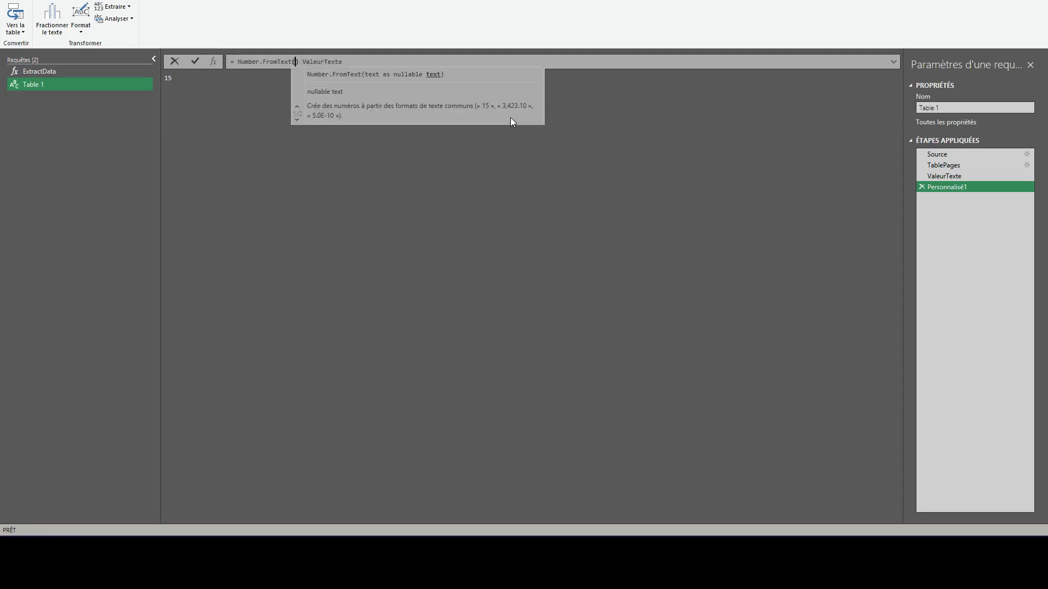
pyautogui.press('Delete')
pyautogui.press('Right')
pyautogui.press('Right')
pyautogui.press('Right')
pyautogui.press('Right')
pyautogui.press('Right')
pyautogui.press('Right')
pyautogui.press('Right')
pyautogui.press('Right')
pyautogui.press('Right')
pyautogui.press('Right')
pyautogui.press('Right')
pyautogui.press('Right')
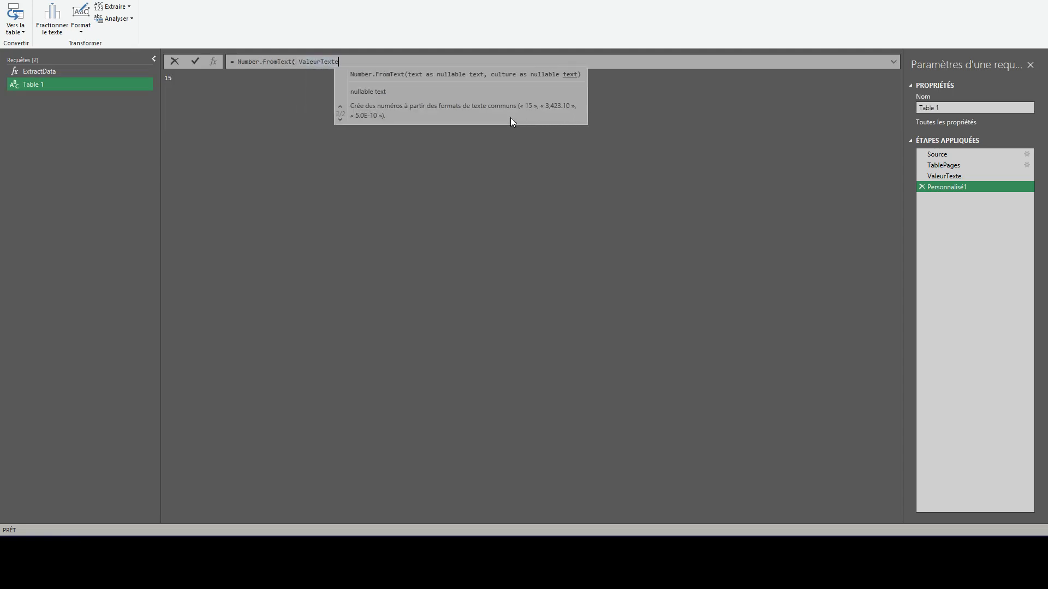
pyautogui.write(')')
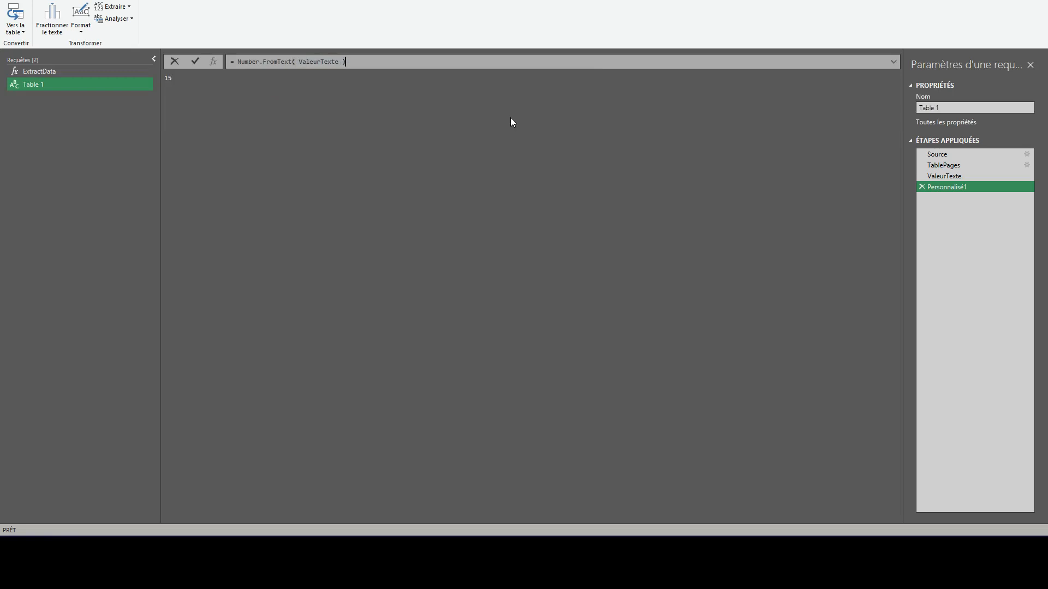
pyautogui.press('Return')
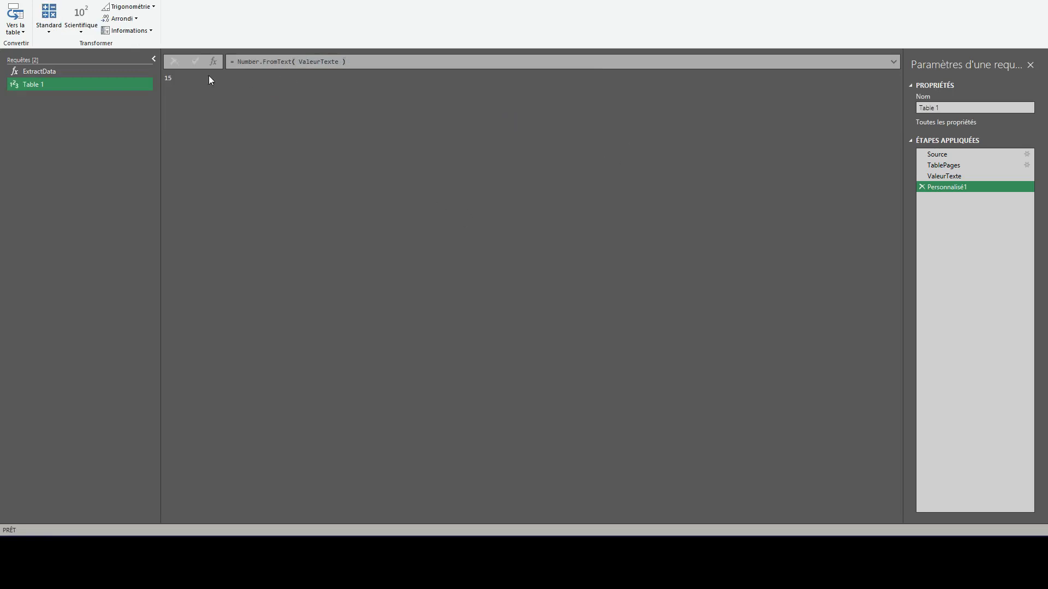
# Review the preceding applied steps and rename the Number.FromText step as NbrePages.
pyautogui.click(948, 177)
pyautogui.click(950, 189)
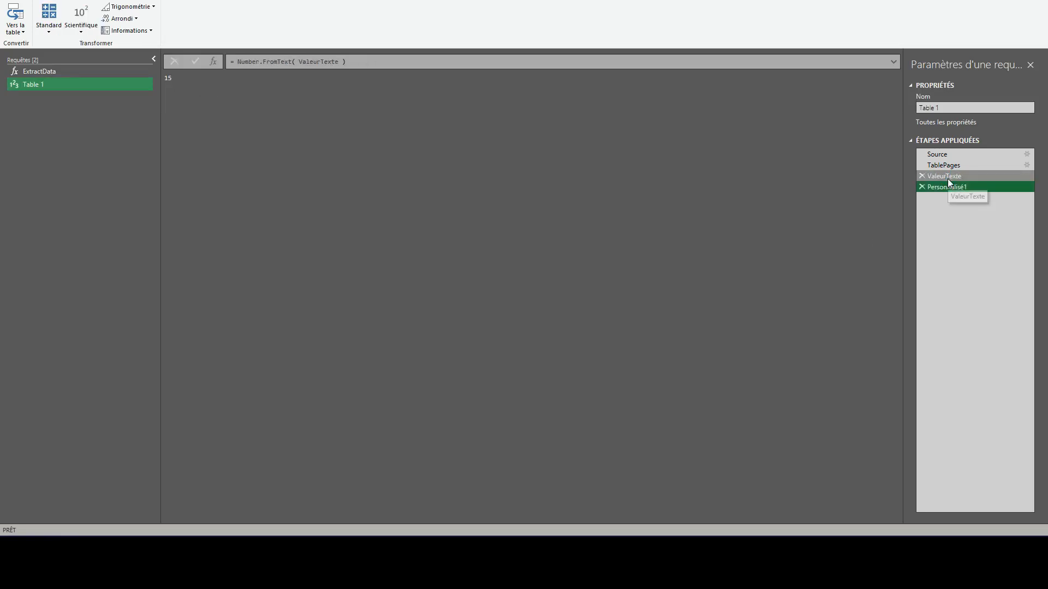
pyautogui.click(948, 178)
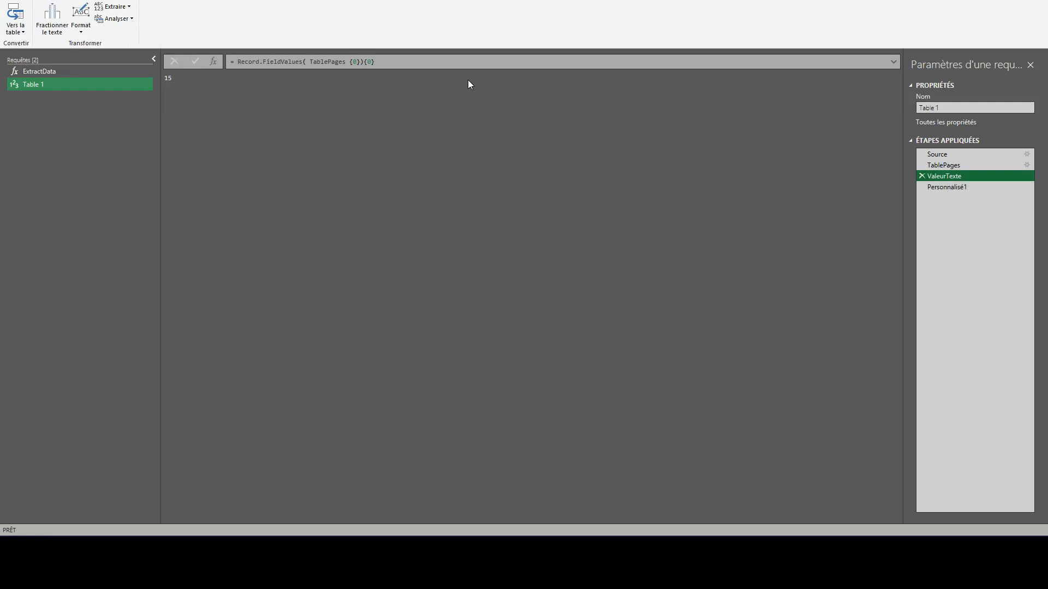
pyautogui.click(954, 166)
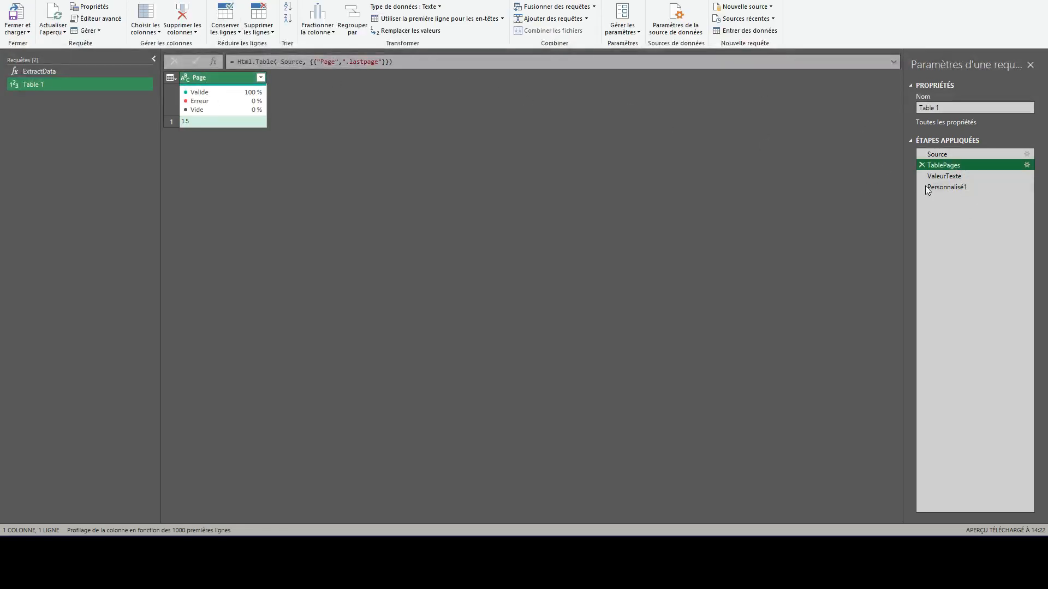
pyautogui.click(965, 187)
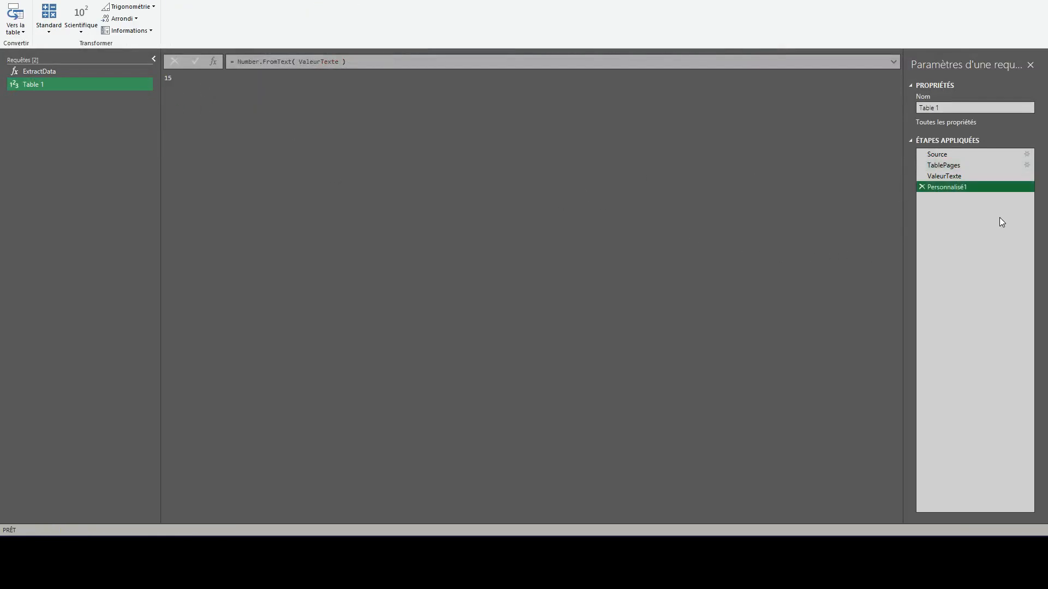
pyautogui.doubleClick(952, 189)
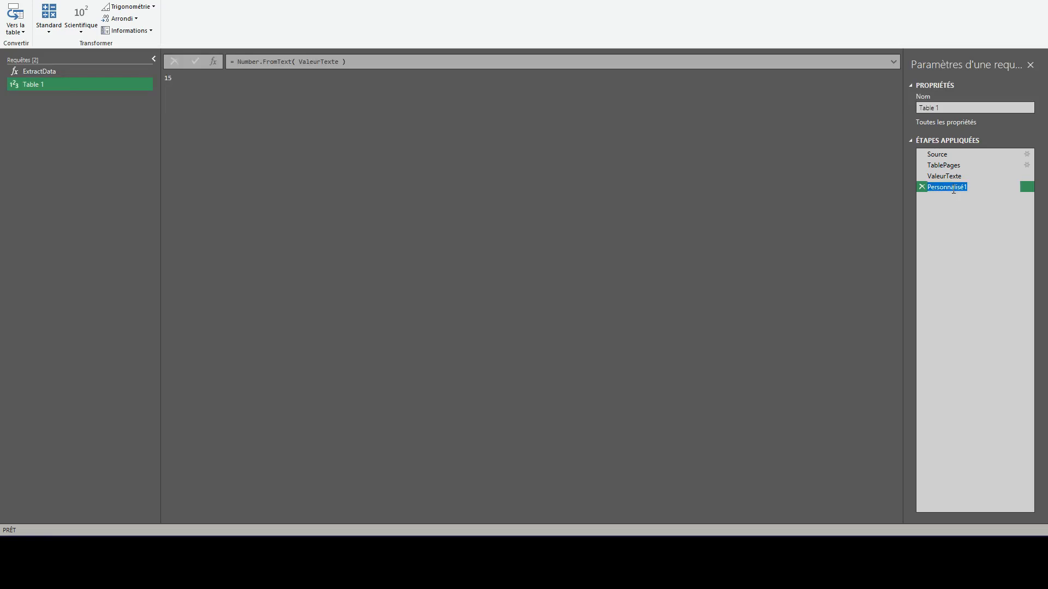
pyautogui.write('NbrePages')
pyautogui.press('Return')
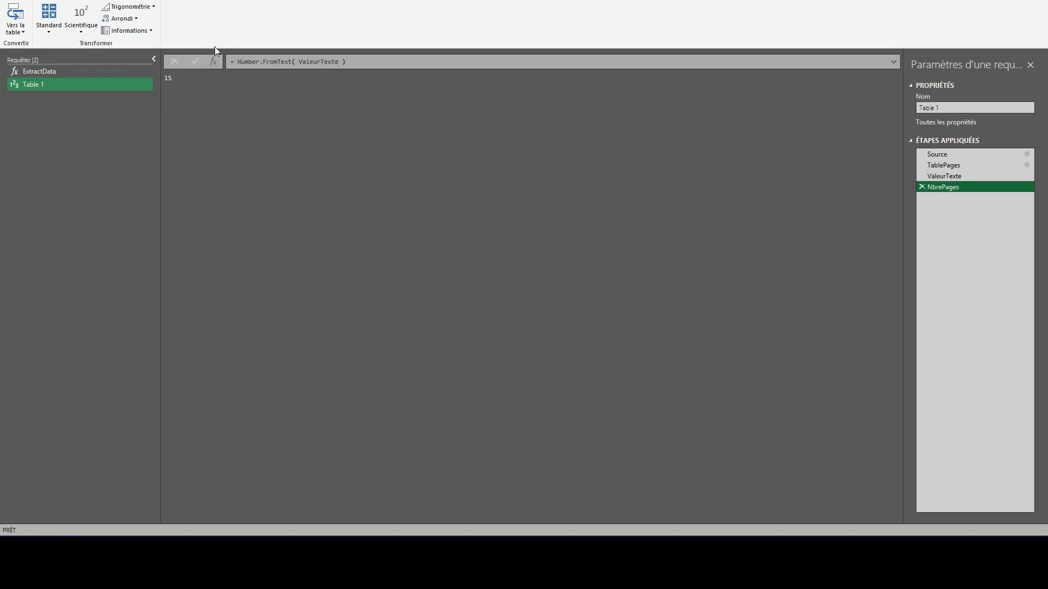
# Add a custom step after NbrePages that generates the list of page numbers with List.Numbers(1, NbrePages).
pyautogui.click(214, 62)
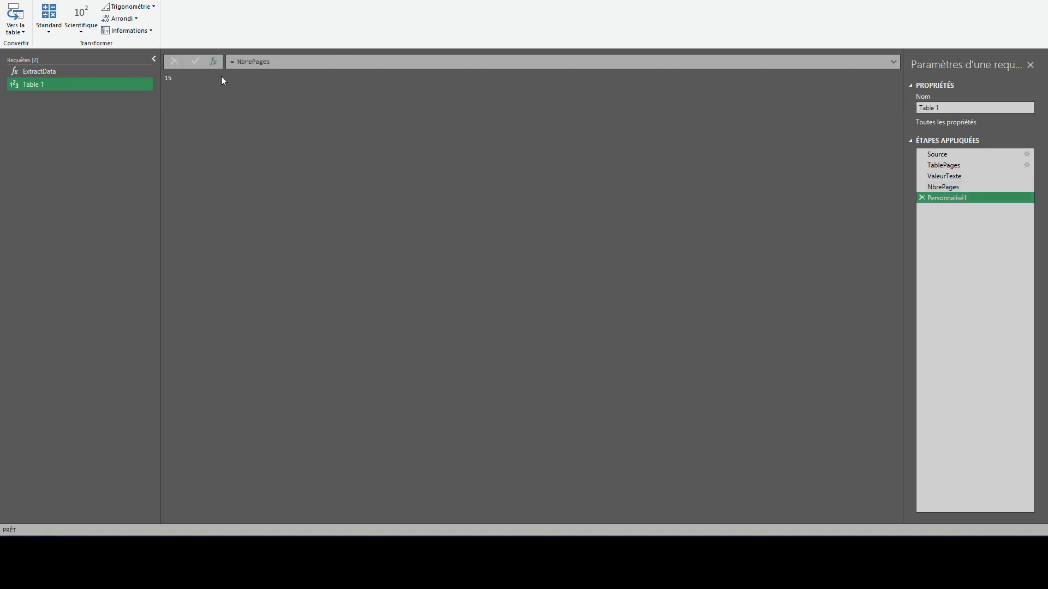
pyautogui.click(234, 63)
pyautogui.write('listnu')
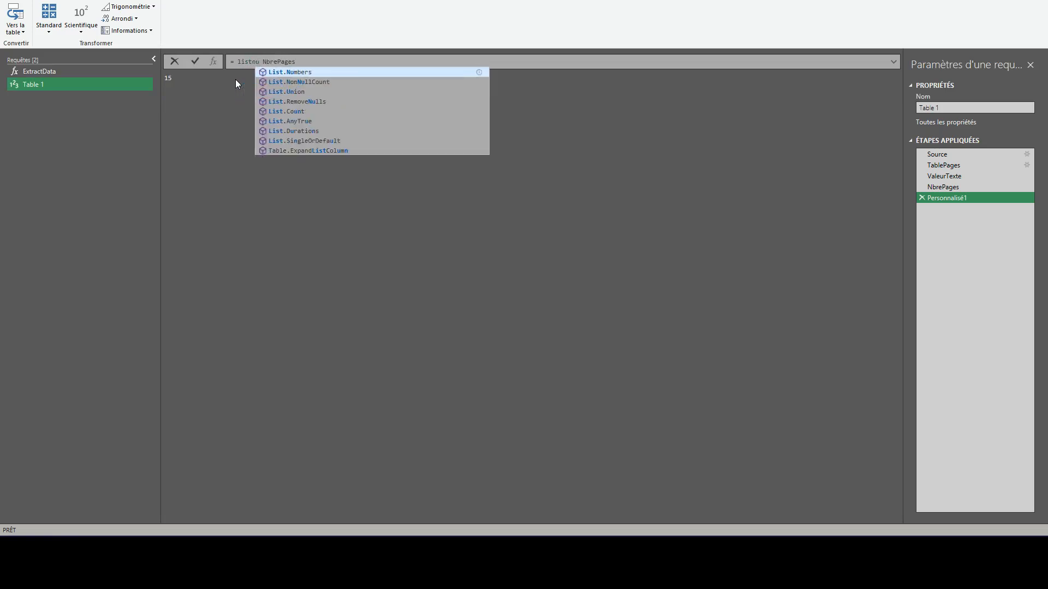
pyautogui.press('Tab')
pyautogui.write('(')
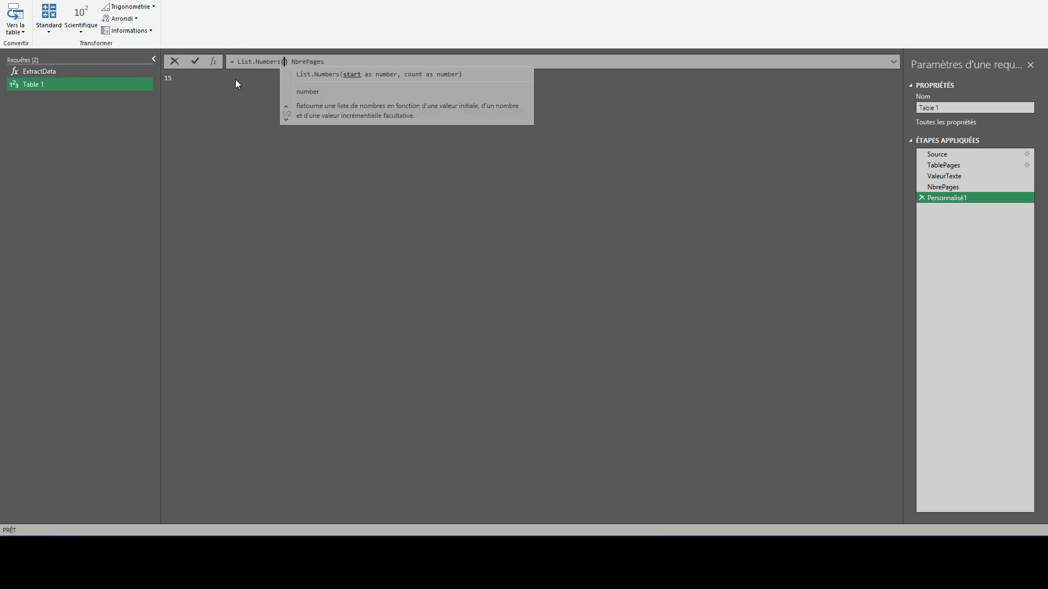
pyautogui.press('Delete')
pyautogui.write('1')
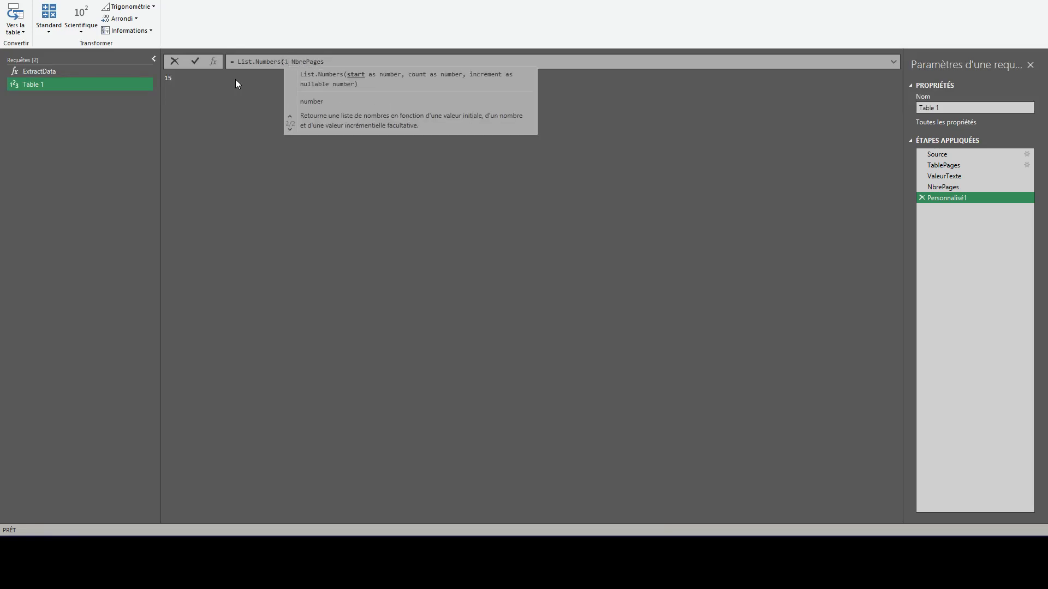
pyautogui.write(',')
pyautogui.press('Right')
pyautogui.press('Right')
pyautogui.press('Right')
pyautogui.press('Right')
pyautogui.press('Right')
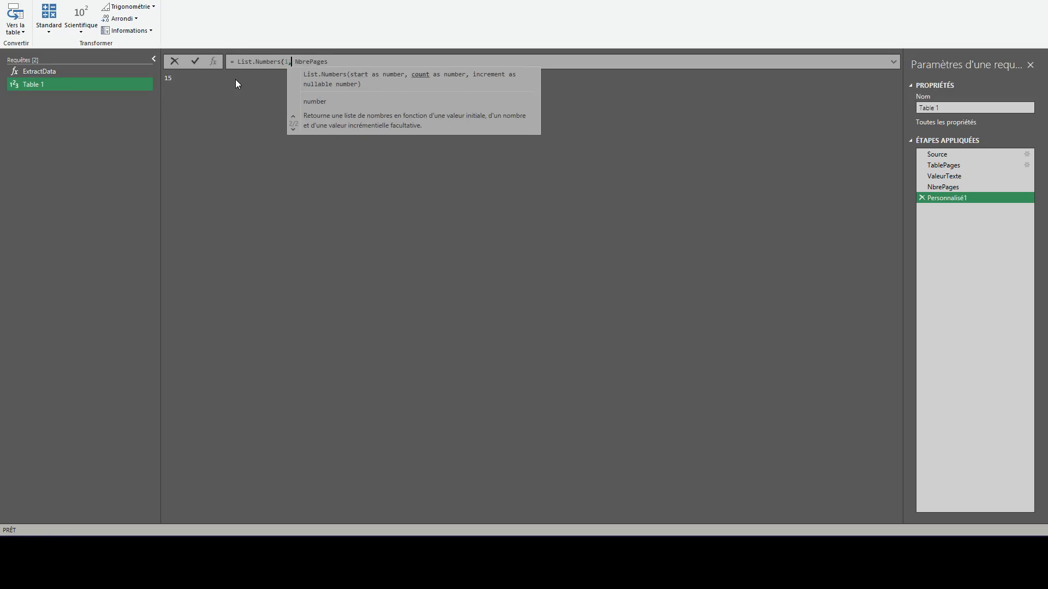
pyautogui.press('Right')
pyautogui.press('Right')
pyautogui.press('Right')
pyautogui.press('Right')
pyautogui.press('Right')
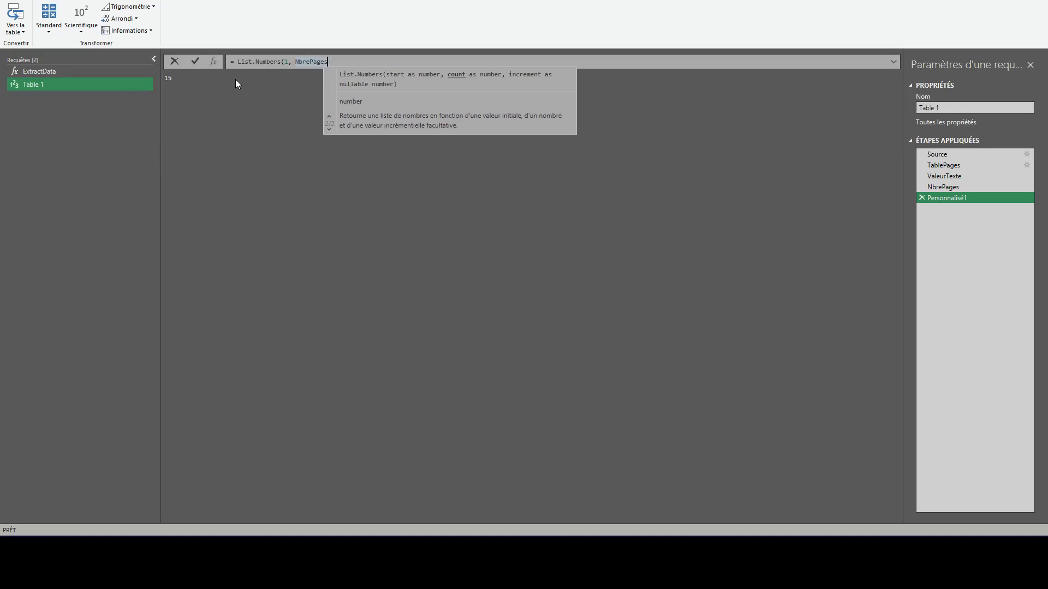
pyautogui.write(')')
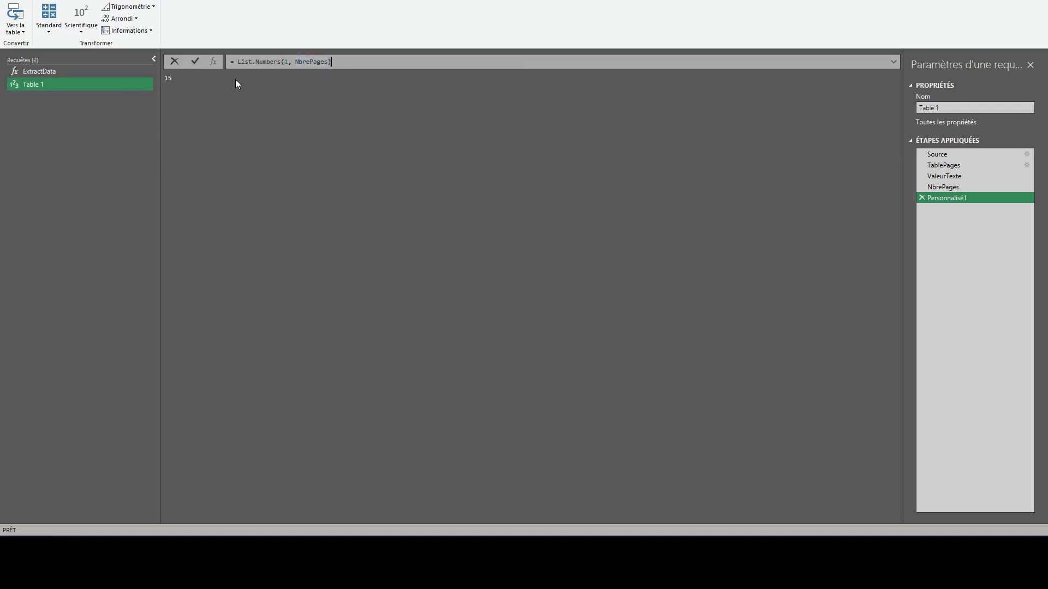
pyautogui.press('Return')
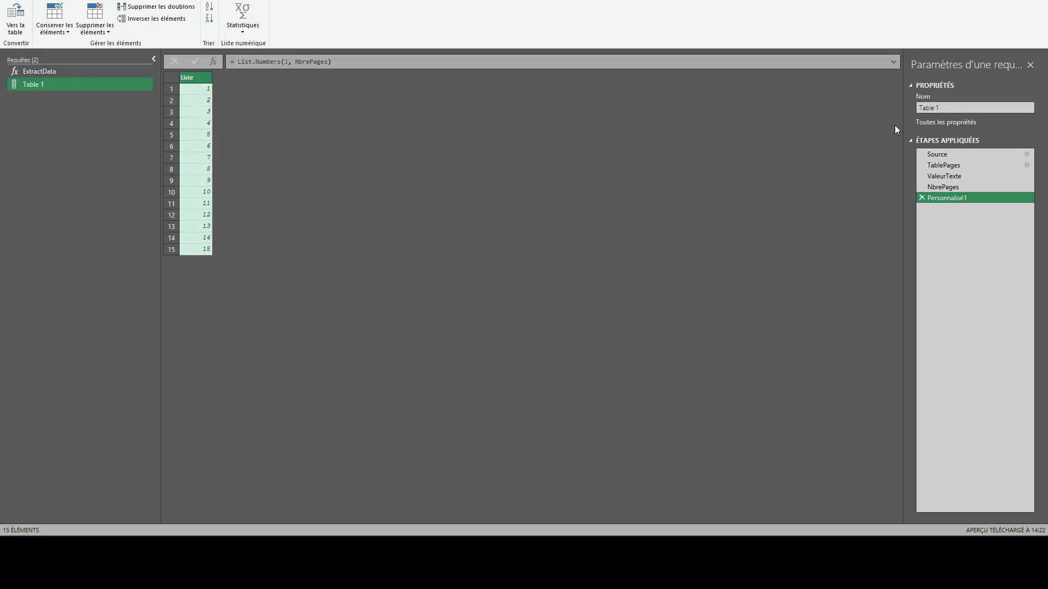
# Rename the List.Numbers step as TtesPages.
pyautogui.doubleClick(945, 199)
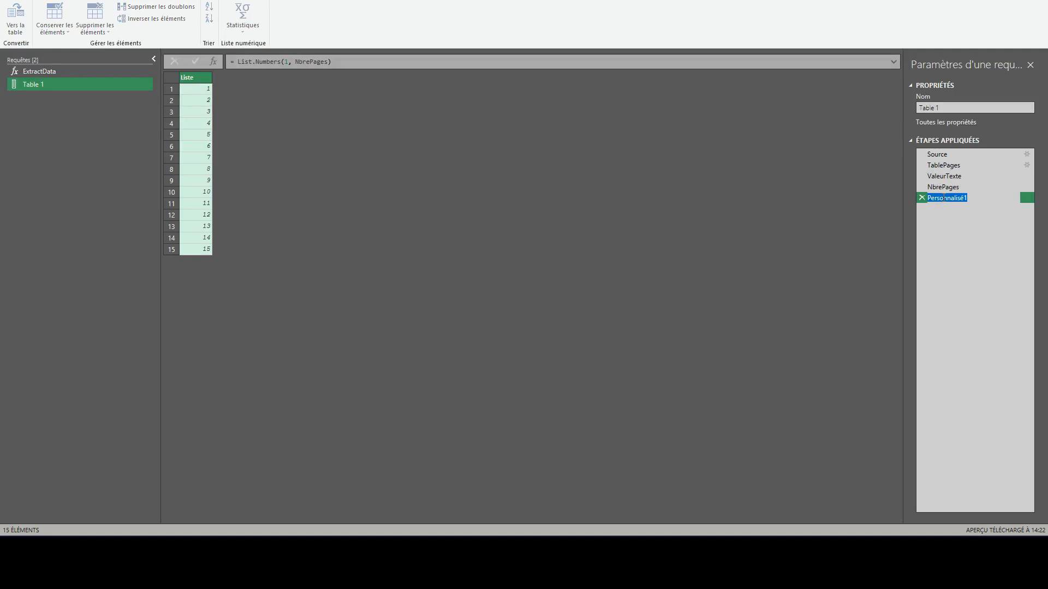
pyautogui.write('TtesPages')
pyautogui.press('Return')
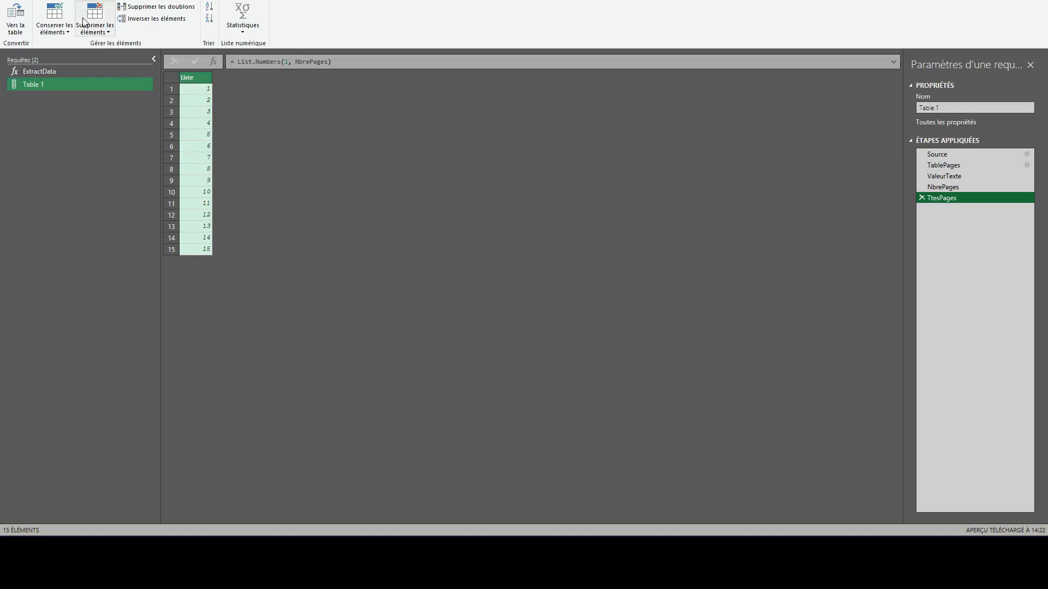
# Convert the TtesPages list to a table without a delimiter and rename the new step as ConvertTable.
pyautogui.click(15, 17)
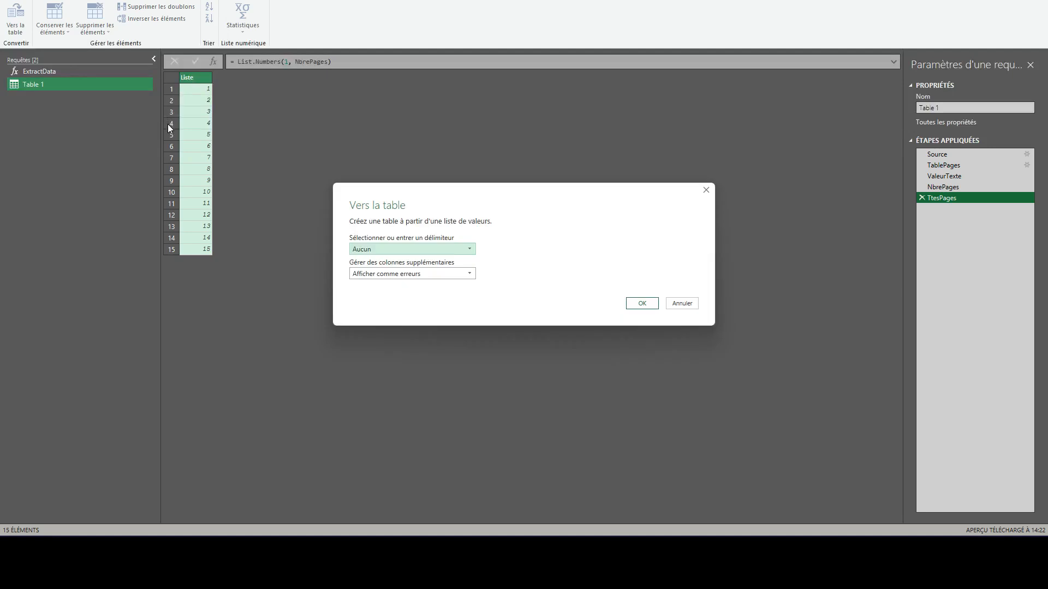
pyautogui.click(642, 303)
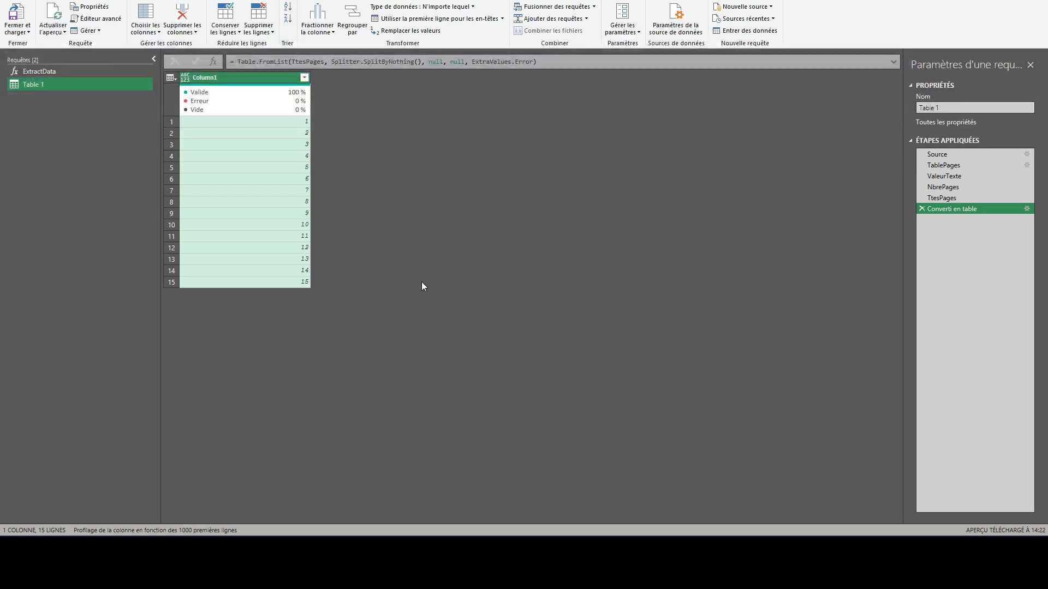
pyautogui.click(940, 209)
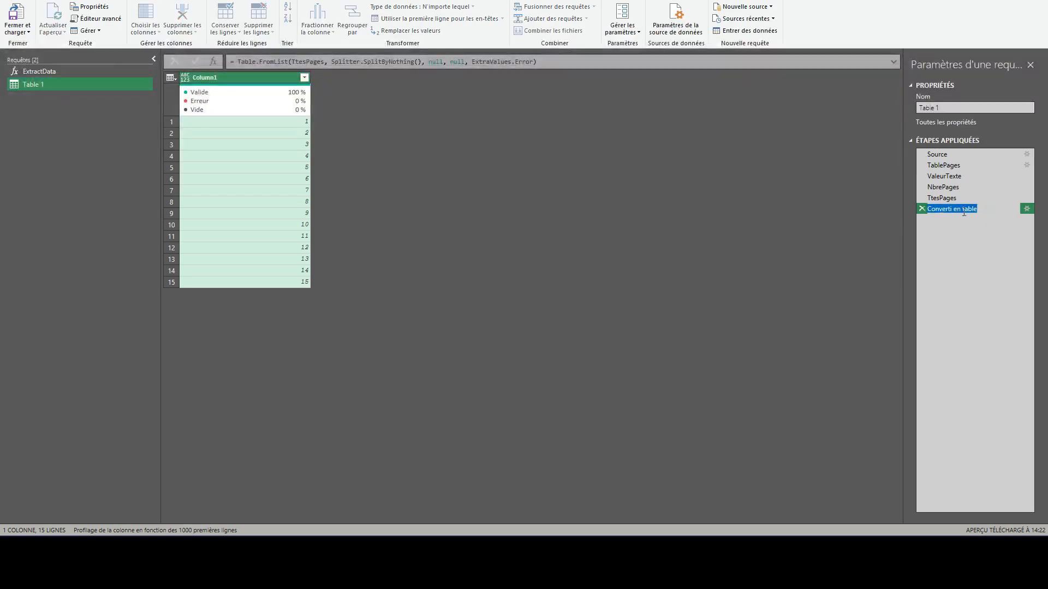
pyautogui.write('ConvertTable')
pyautogui.press('Return')
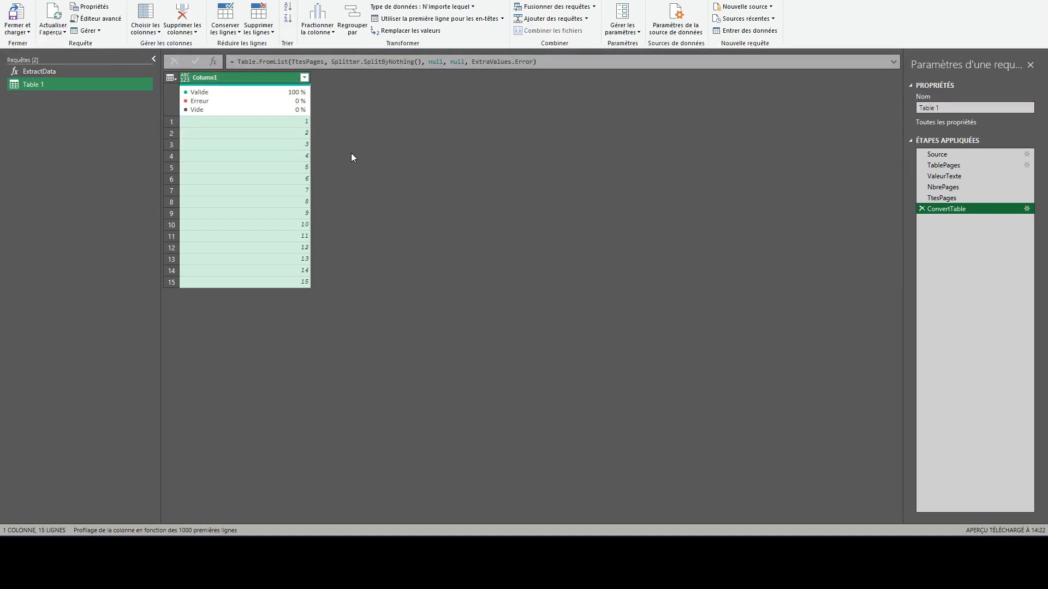
# Invoke the custom function ExtractData for each row, passing Column1 as PageExplor, in a new column named ExtractLivres.
pyautogui.click(307, 123)
pyautogui.click(306, 134)
pyautogui.click(304, 145)
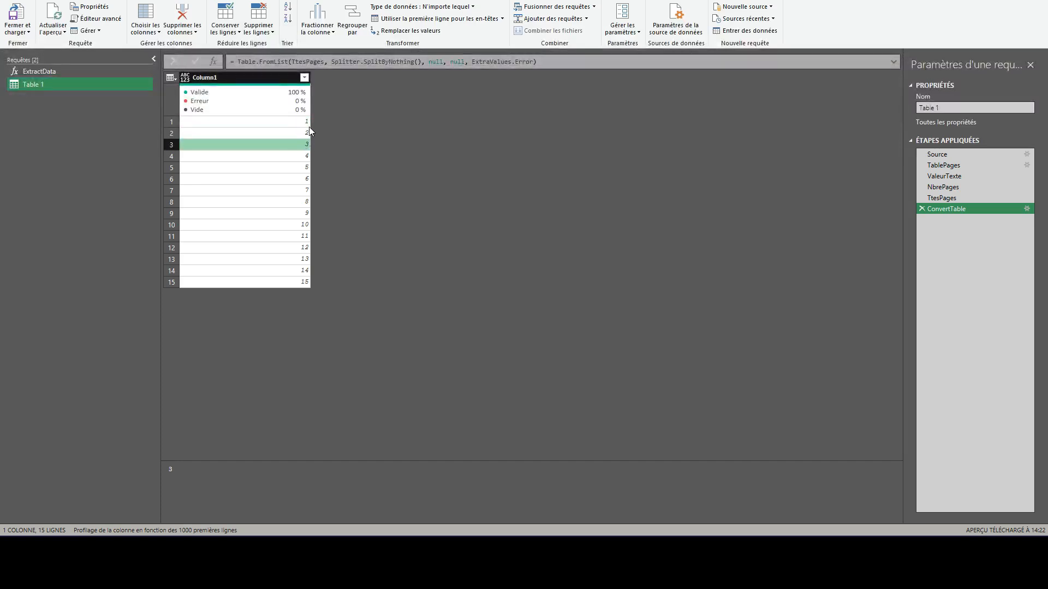
pyautogui.click(307, 121)
pyautogui.click(171, 1)
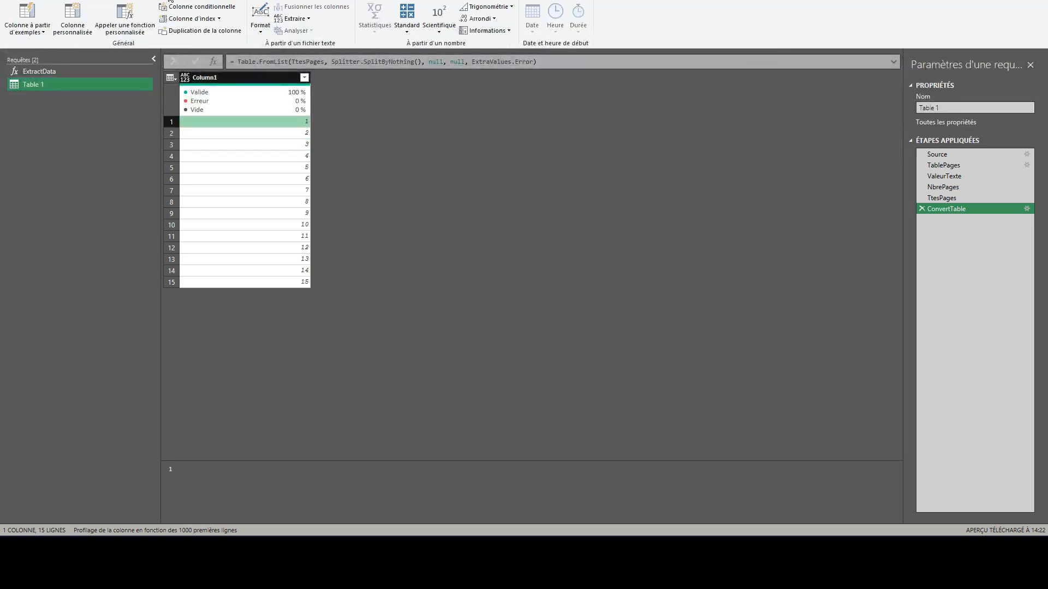
pyautogui.click(134, 19)
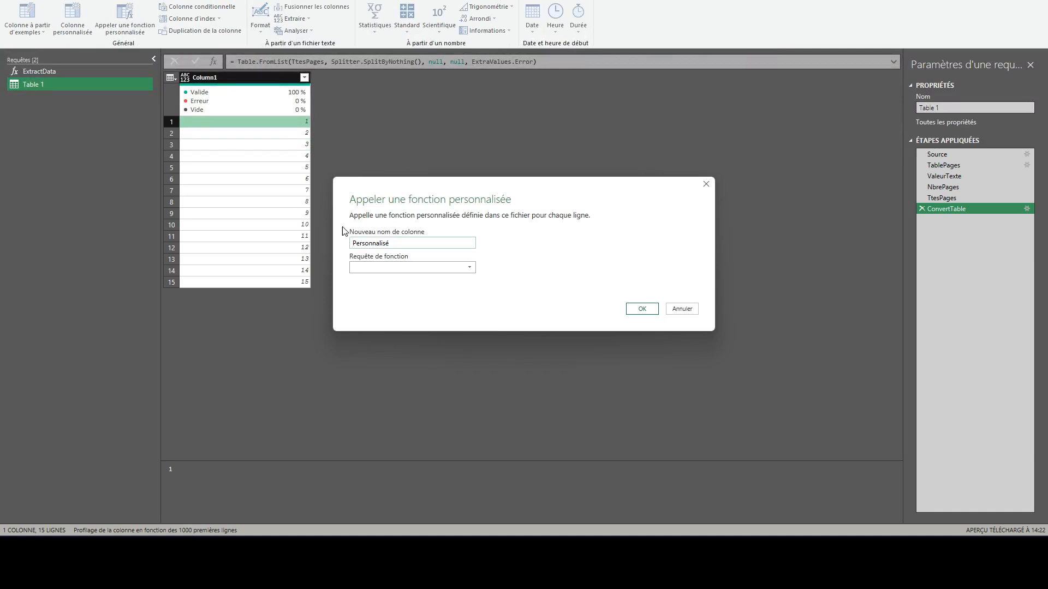
pyautogui.doubleClick(410, 244)
pyautogui.write('ExtractLivres')
pyautogui.click(399, 268)
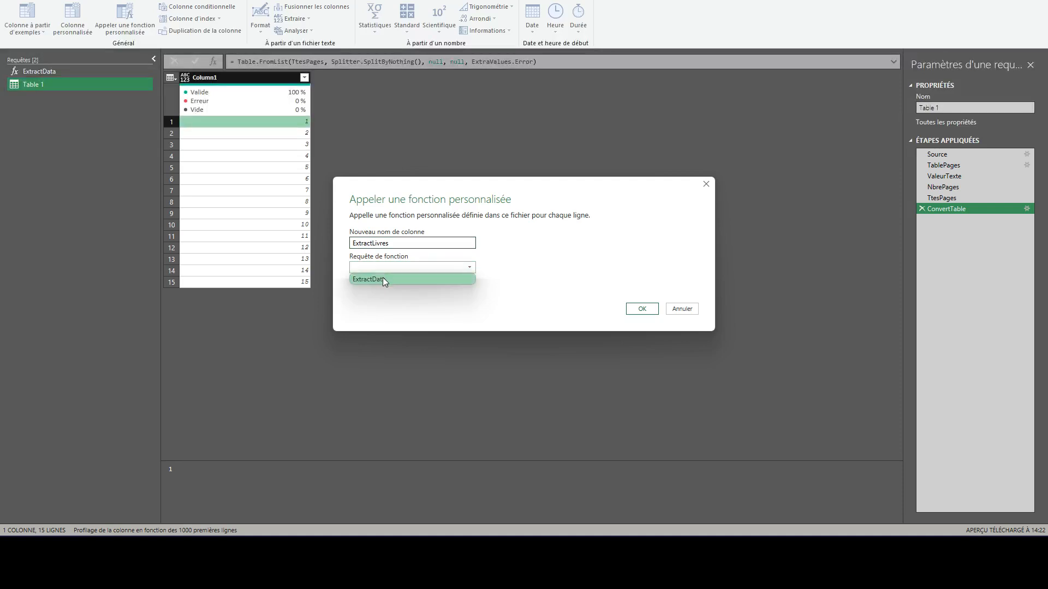
pyautogui.click(380, 281)
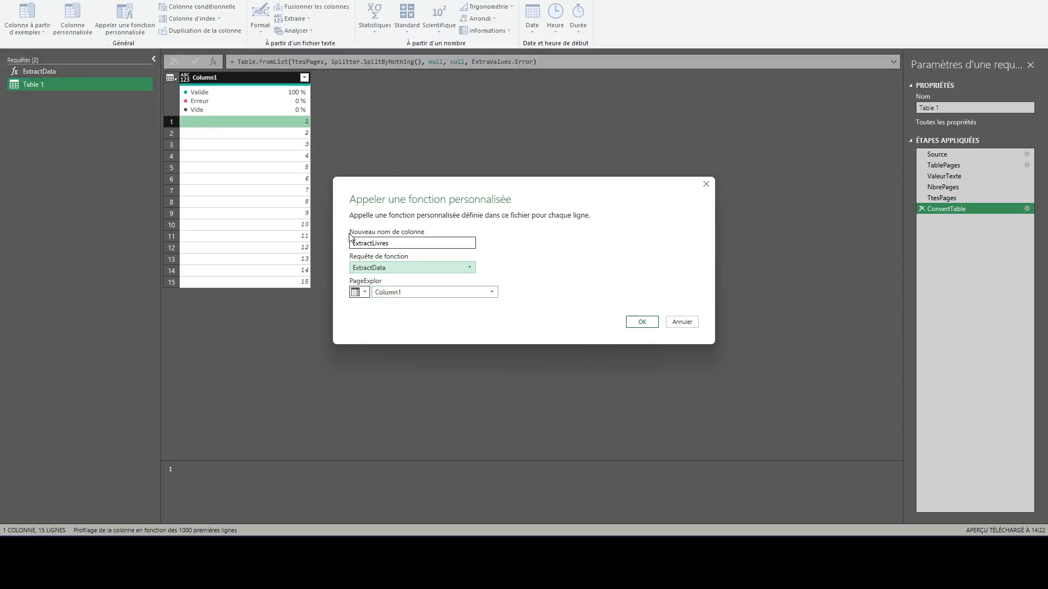
pyautogui.click(642, 323)
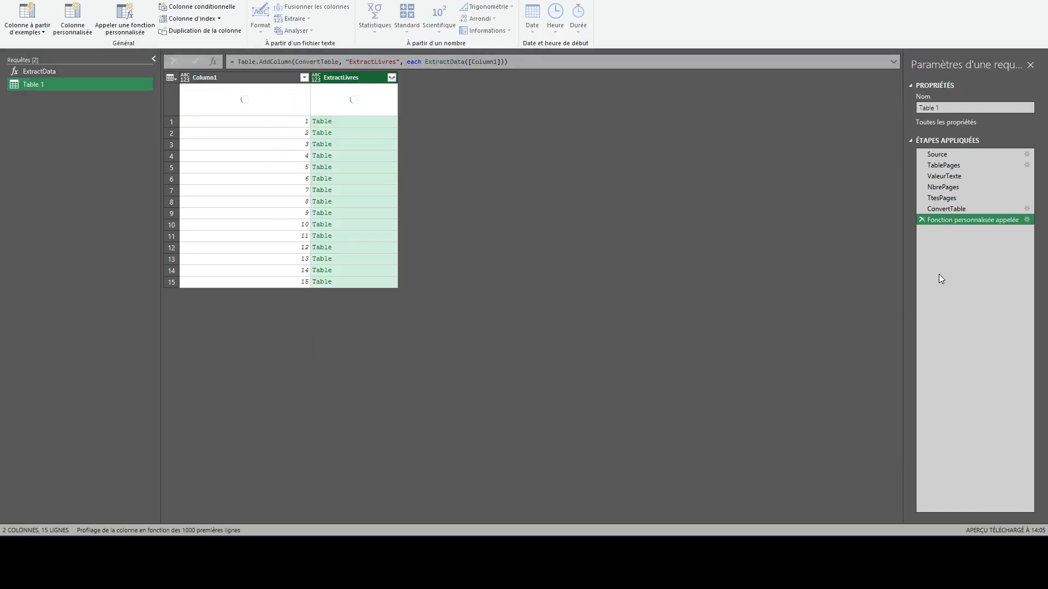
# Rename the invoked custom function step as Fxperso.
pyautogui.doubleClick(951, 221)
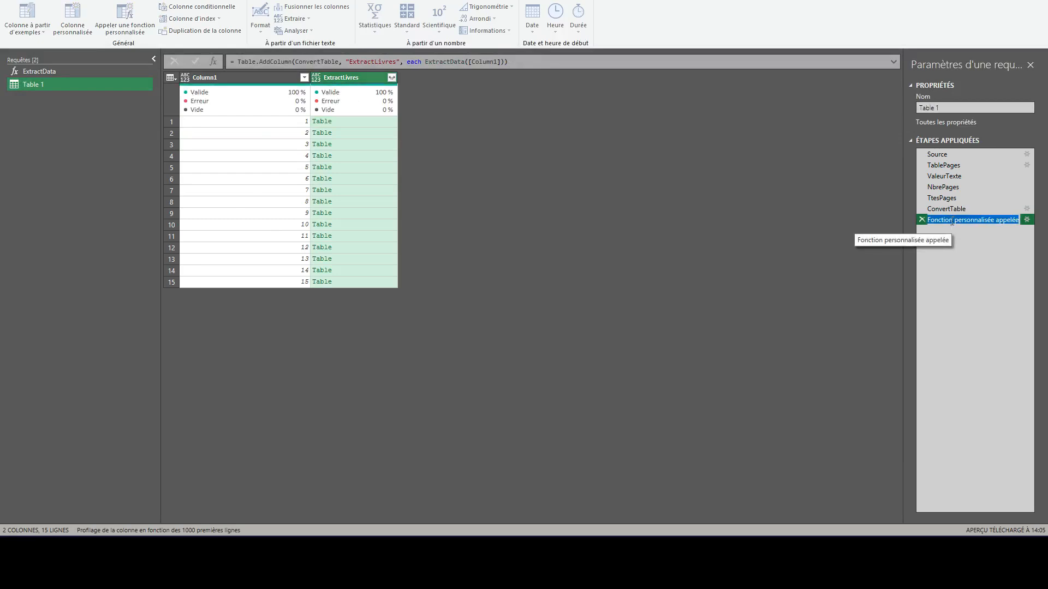
pyautogui.write('Fx')
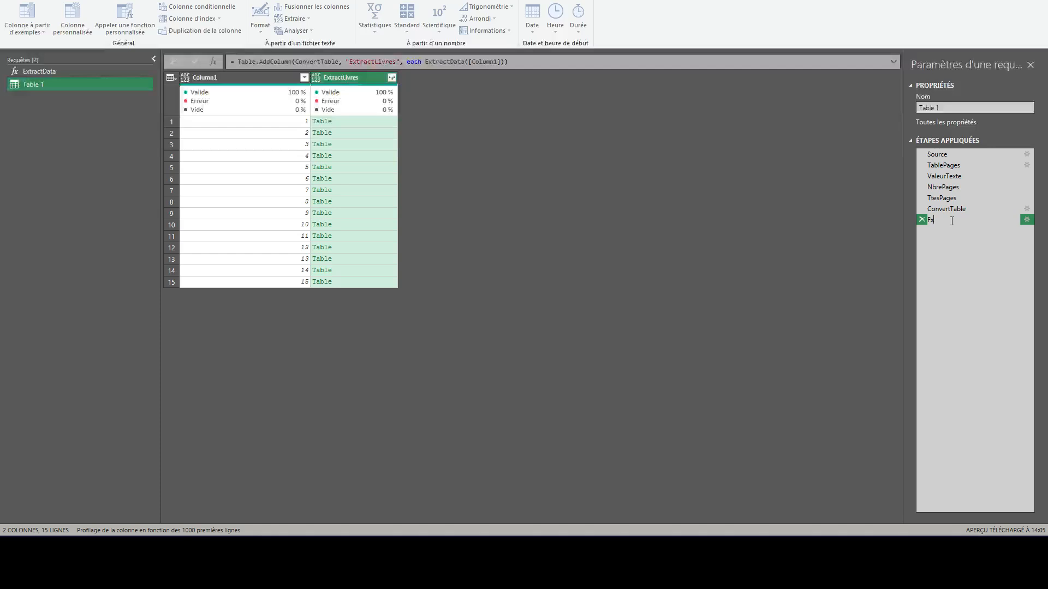
pyautogui.write('perso')
pyautogui.press('Return')
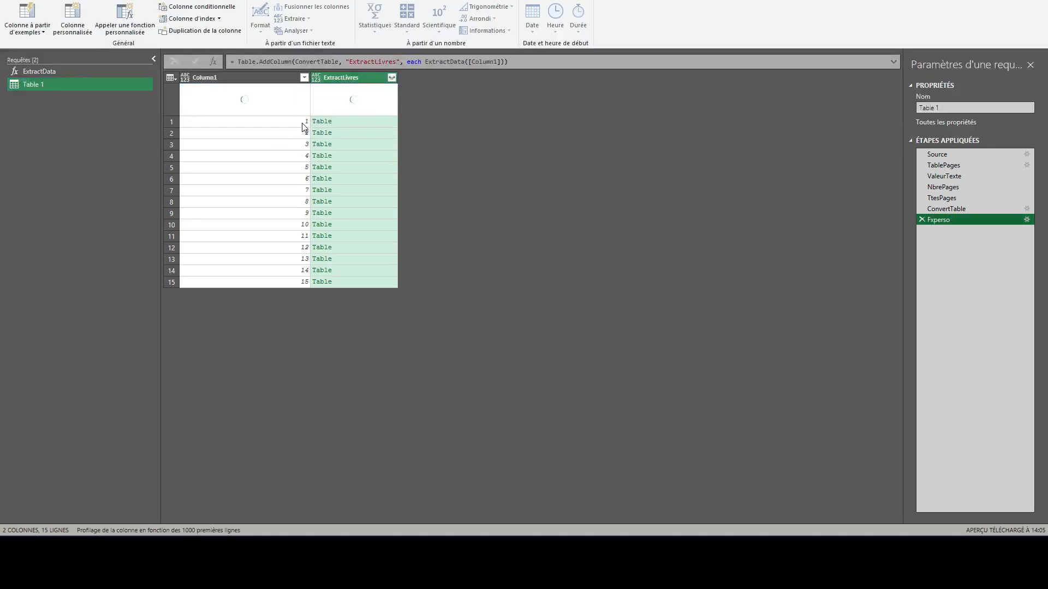
# Preview the nested tables in the ExtractLivres column for several pages, examining their titles, authors and ISBNs.
pyautogui.click(288, 124)
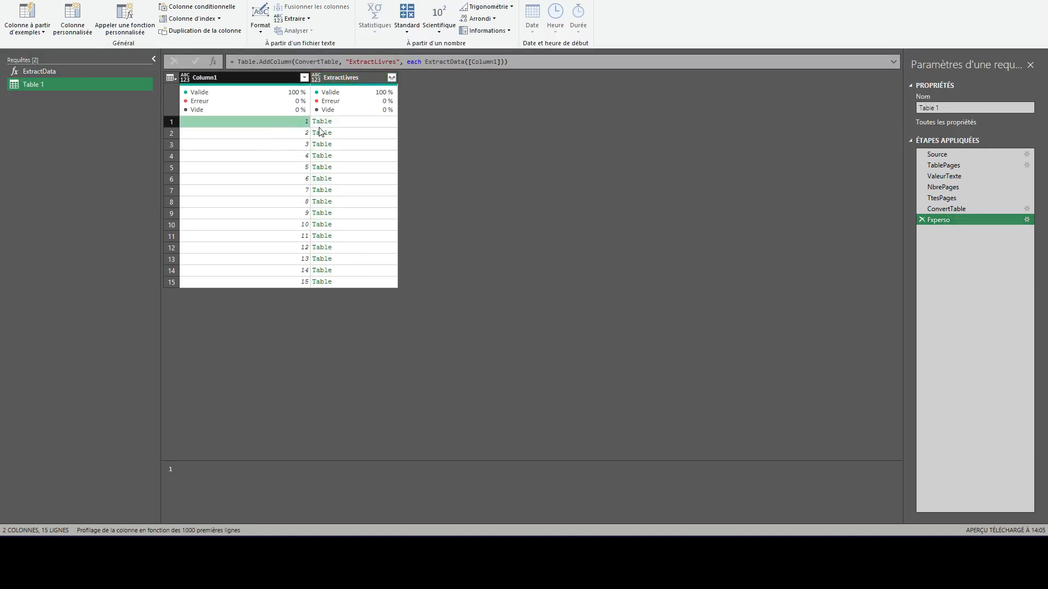
pyautogui.click(378, 122)
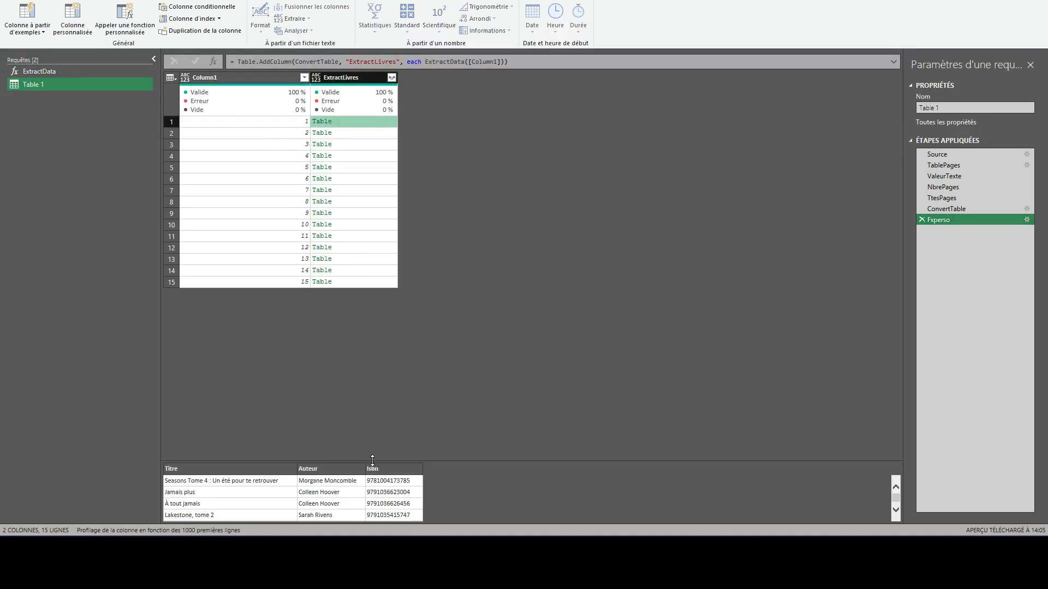
pyautogui.moveTo(371, 463); pyautogui.dragTo(370, 347)
pyautogui.scroll(-2, 308, 389)
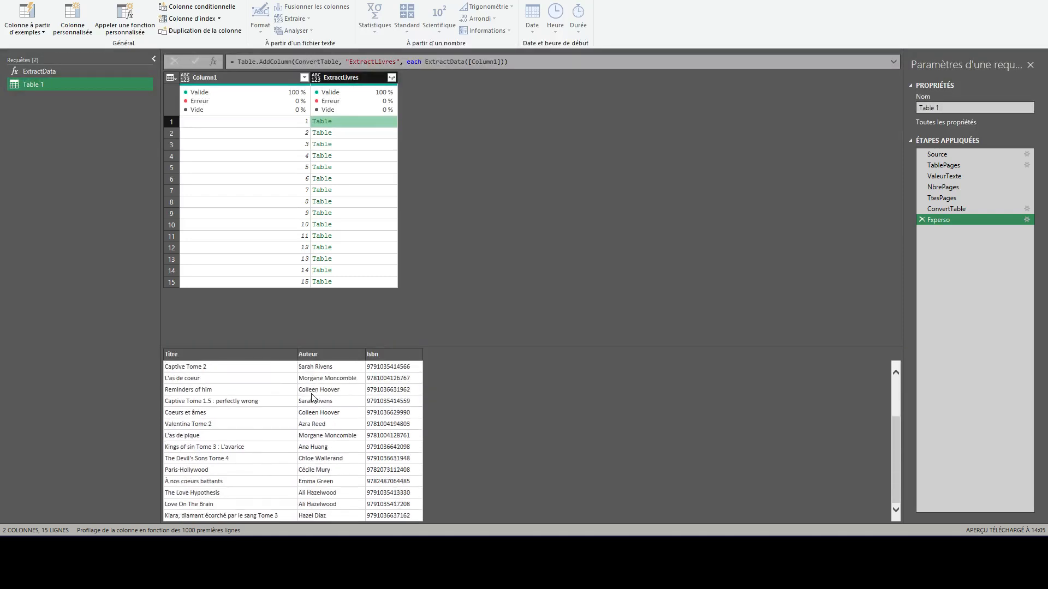
pyautogui.click(345, 134)
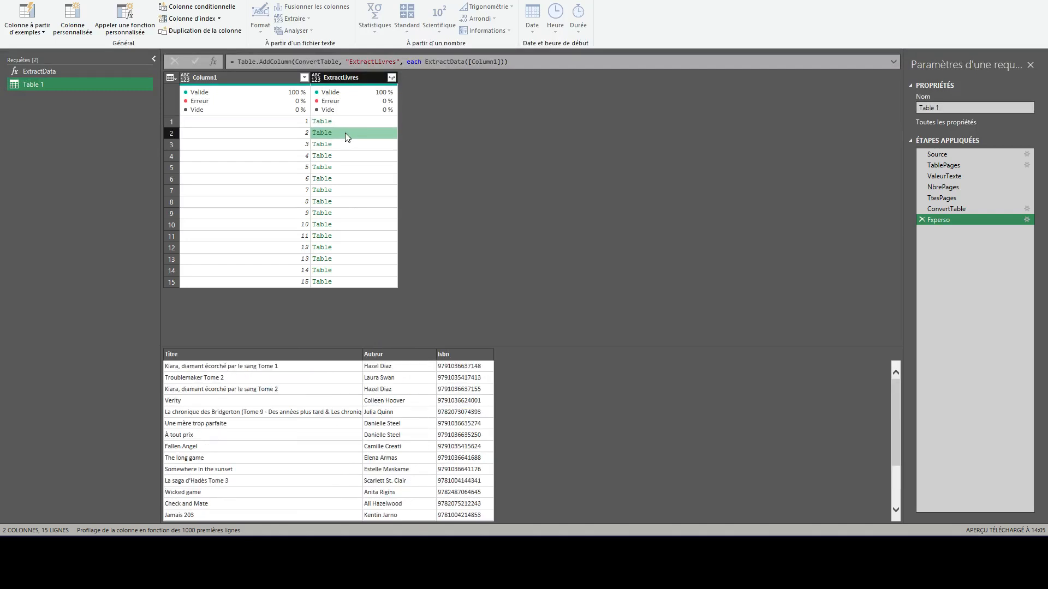
pyautogui.click(348, 143)
pyautogui.click(346, 155)
pyautogui.click(348, 178)
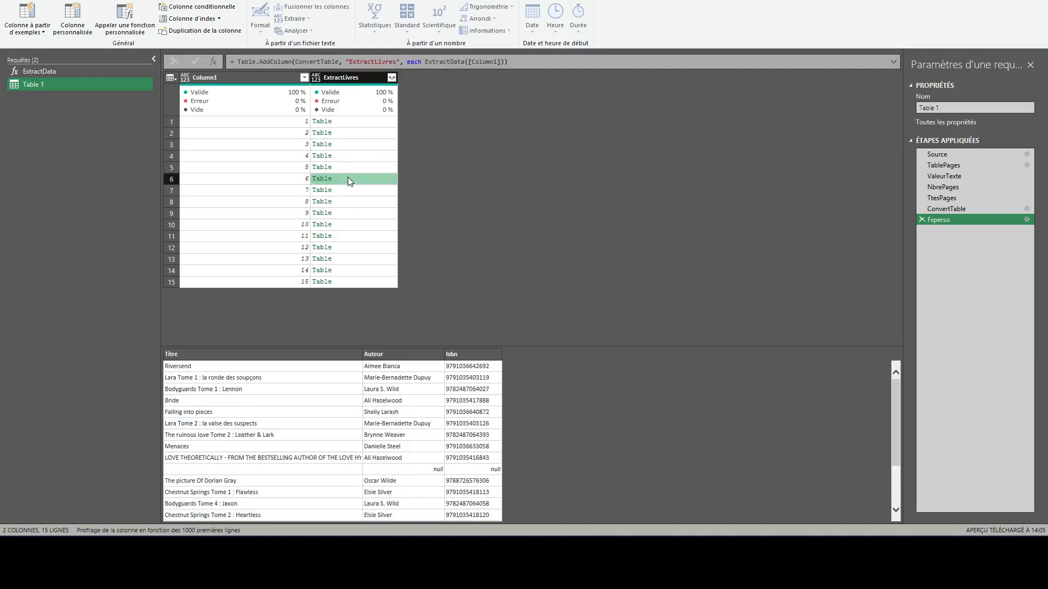
pyautogui.click(351, 214)
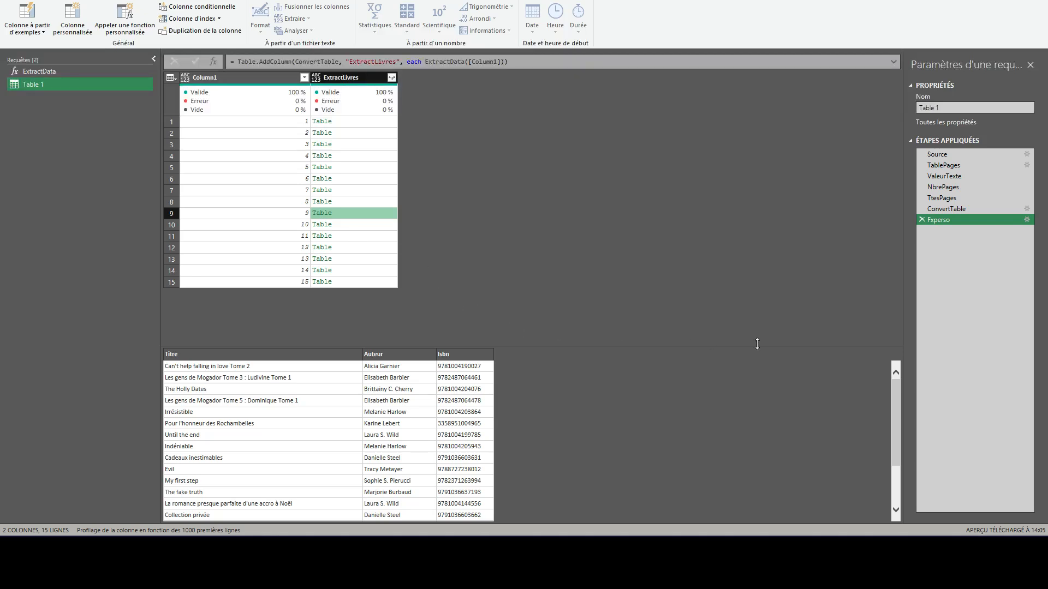
# Expand the ExtractLivres column into Titre, Auteur and Isbn without using the original column name as prefix.
pyautogui.click(392, 78)
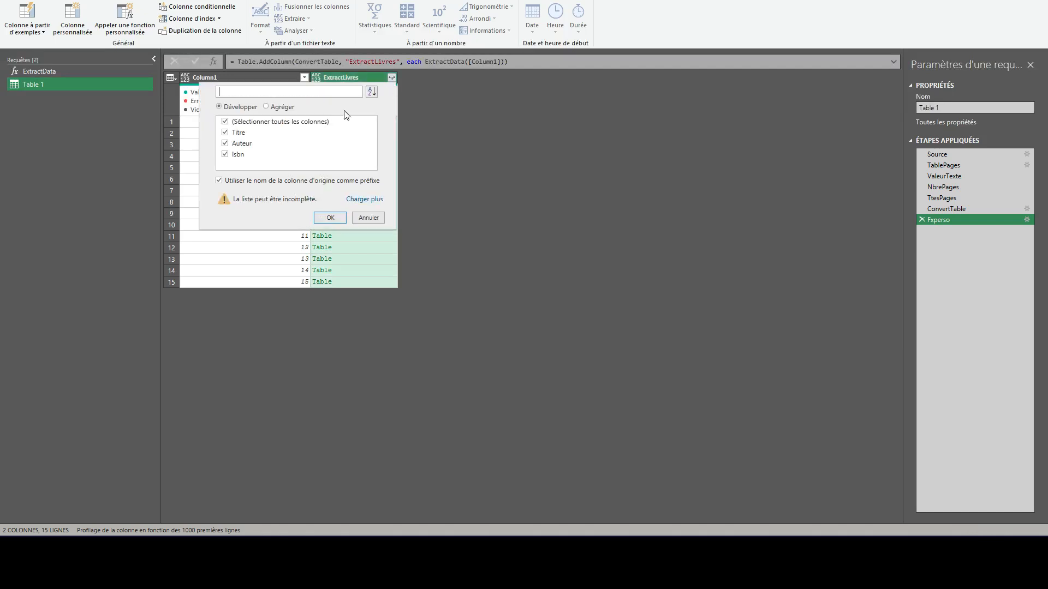
pyautogui.click(237, 181)
pyautogui.click(325, 219)
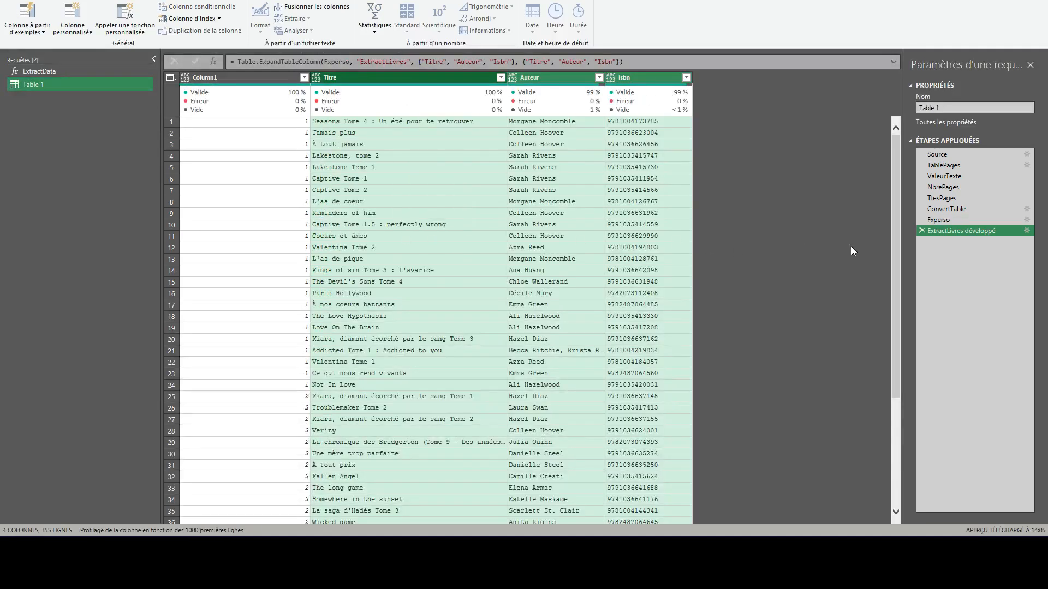
# Rename the step that expands ExtractLivres as DevelopLivres.
pyautogui.click(947, 231)
pyautogui.write('Develop')
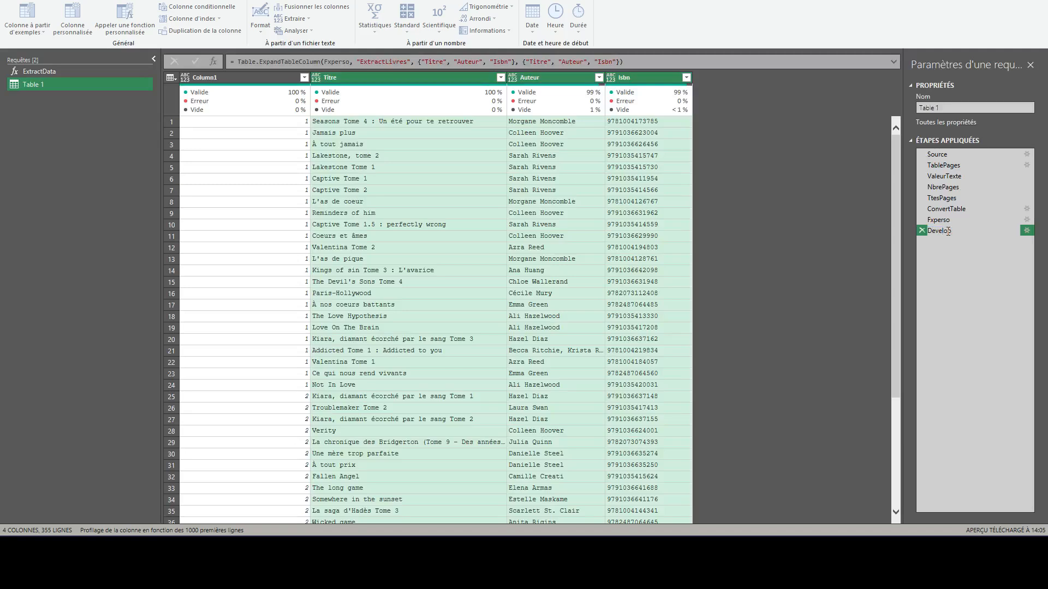
pyautogui.write('Livres')
pyautogui.press('Return')
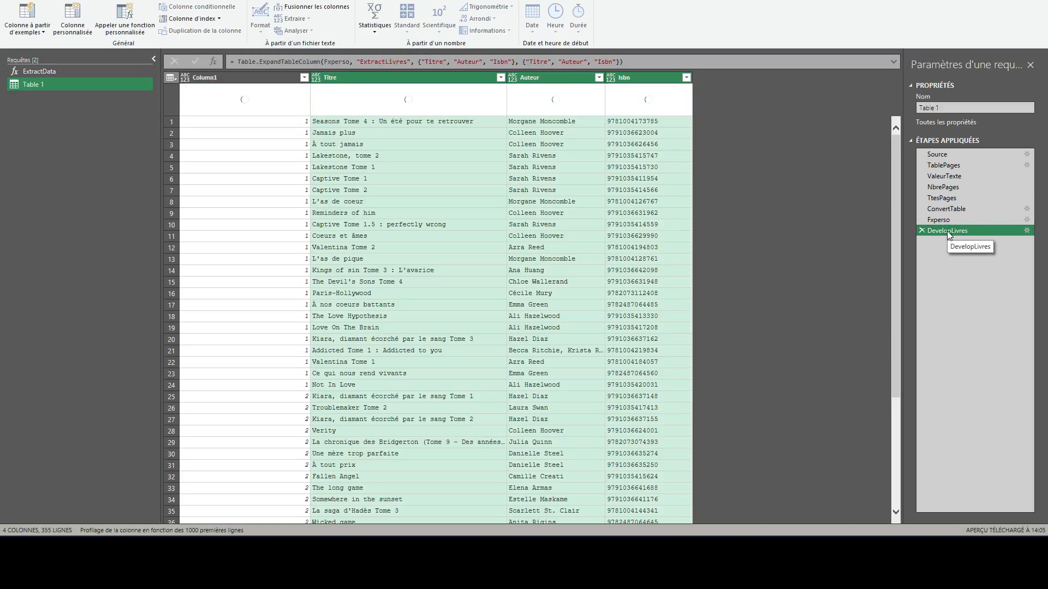
# Remove the page number column Column1 from the expanded table.
pyautogui.click(221, 77)
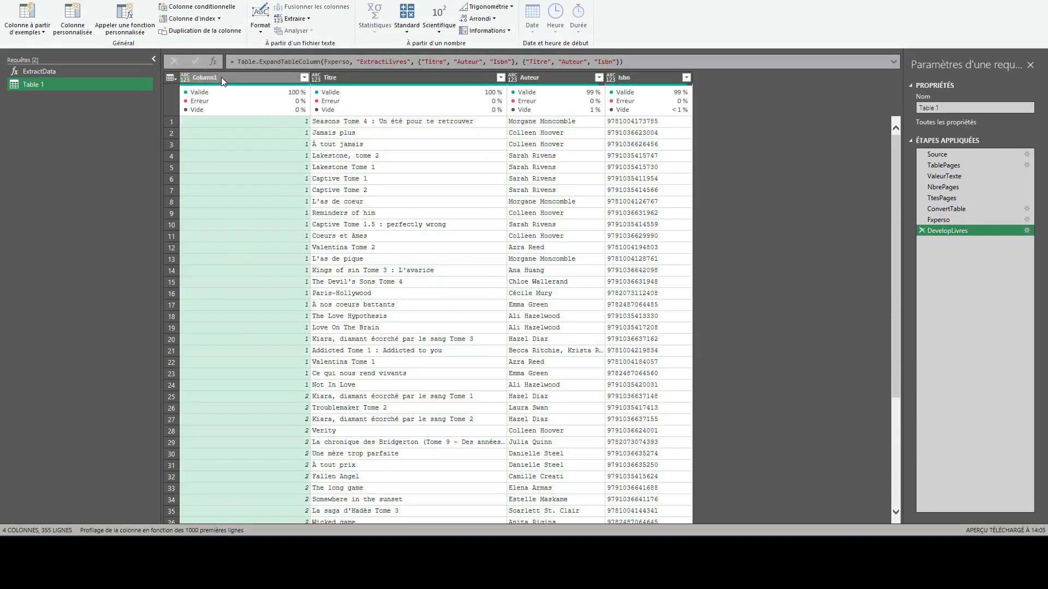
pyautogui.rightClick(221, 77)
pyautogui.click(256, 99)
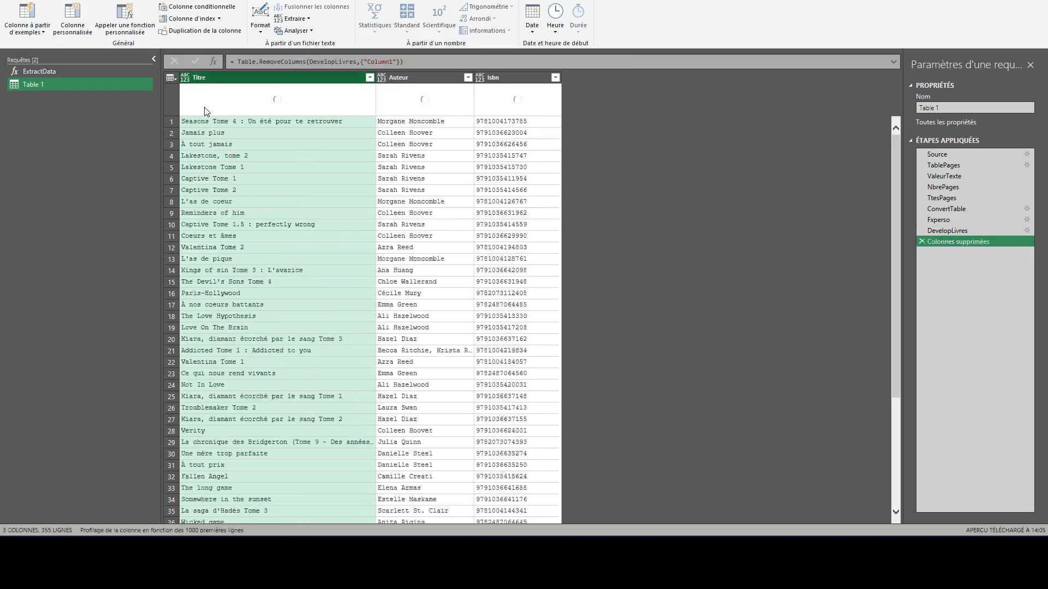
# Check the combined book list for blank rows and filter the empty values out of the Titre column.
pyautogui.click(294, 156)
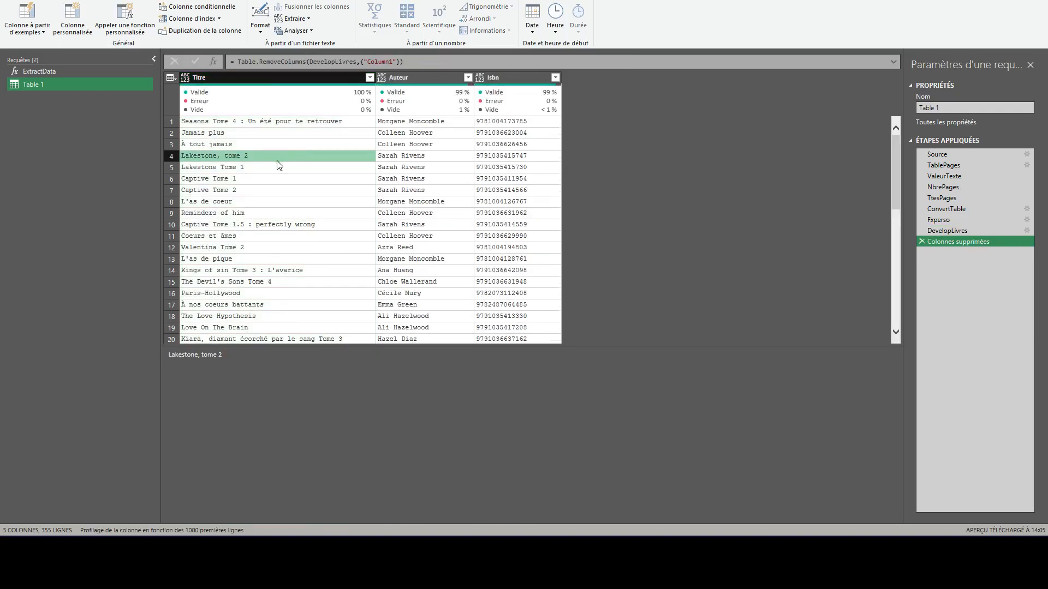
pyautogui.scroll(-4, 287, 164)
pyautogui.scroll(-2, 280, 182)
pyautogui.scroll(-4, 280, 182)
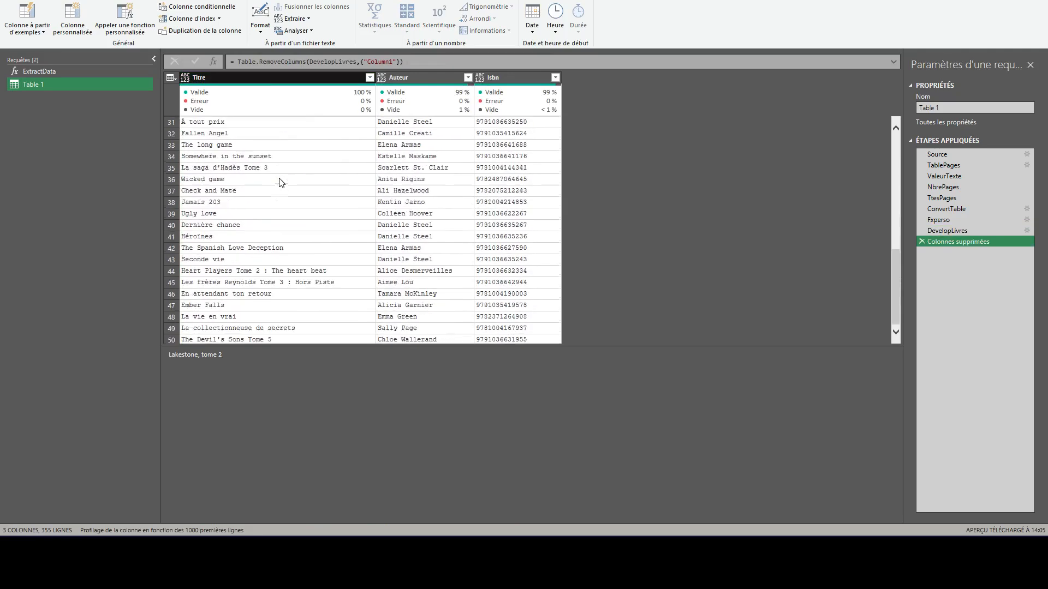
pyautogui.scroll(-4, 280, 182)
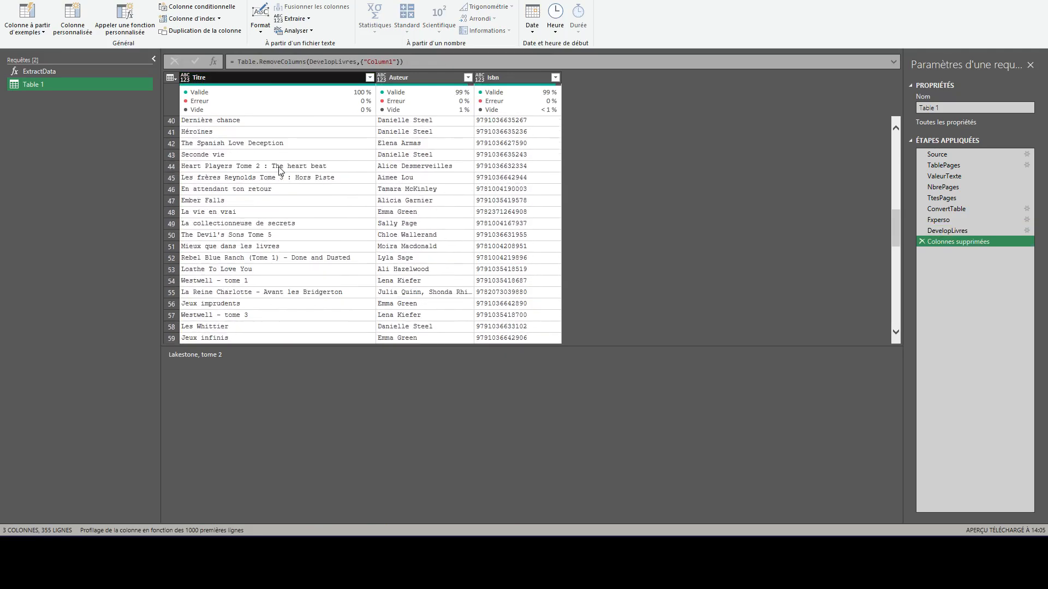
pyautogui.scroll(-8, 280, 171)
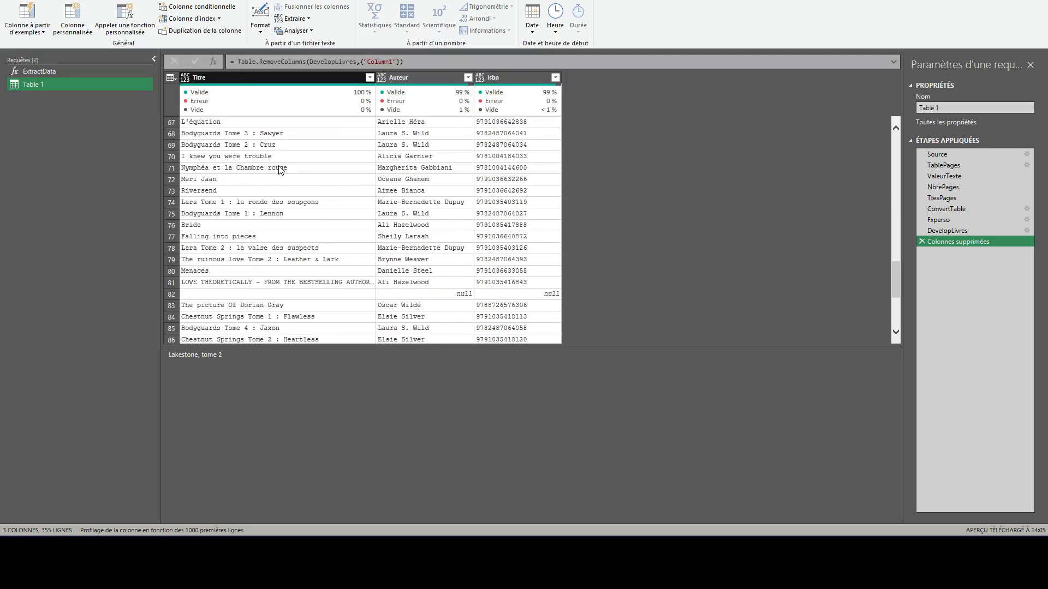
pyautogui.scroll(-1, 279, 155)
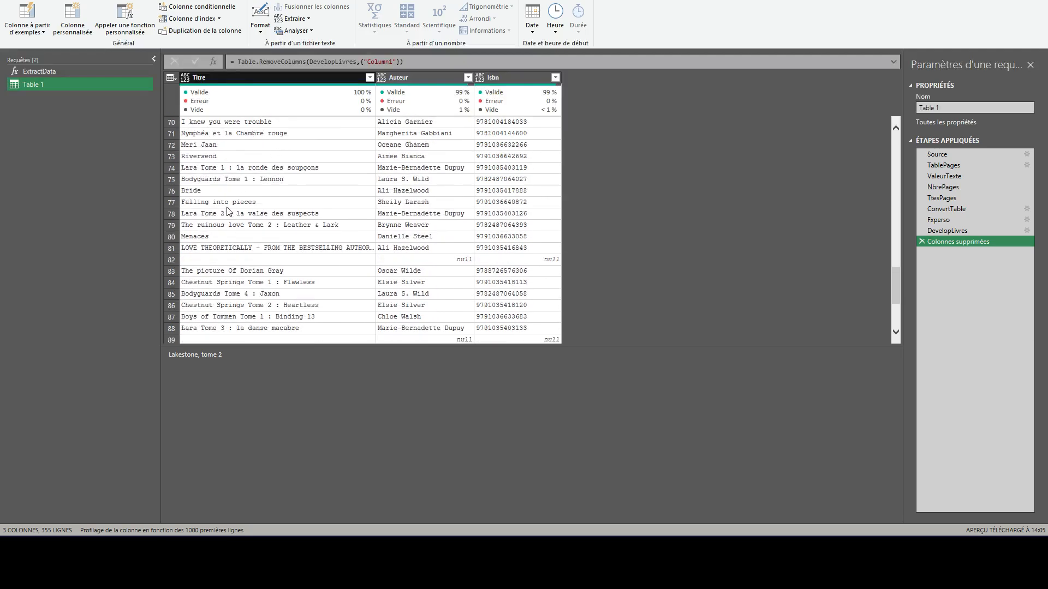
pyautogui.click(175, 260)
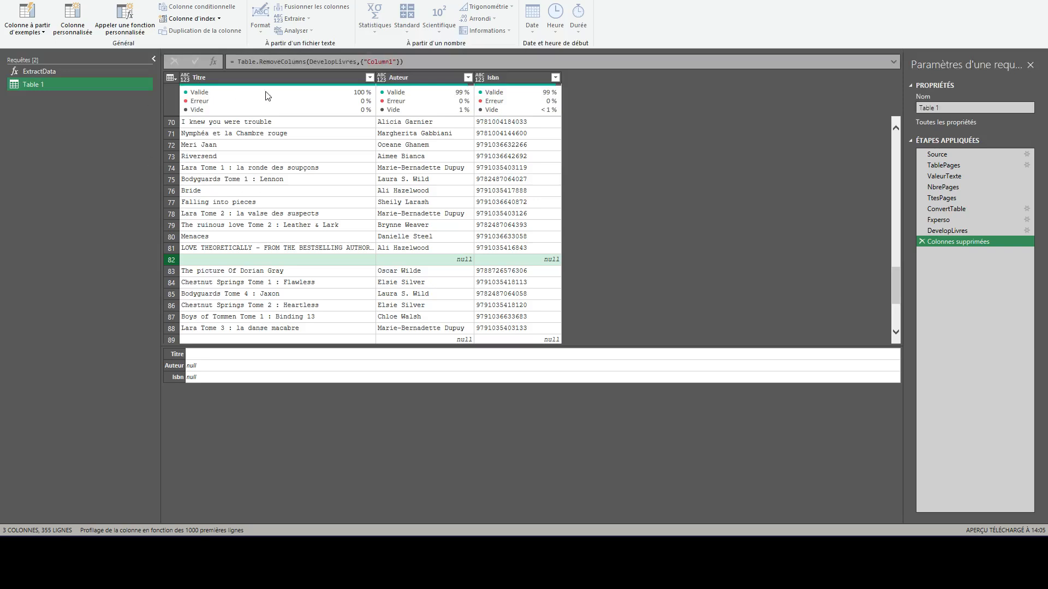
pyautogui.moveTo(345, 92)
pyautogui.click(370, 79)
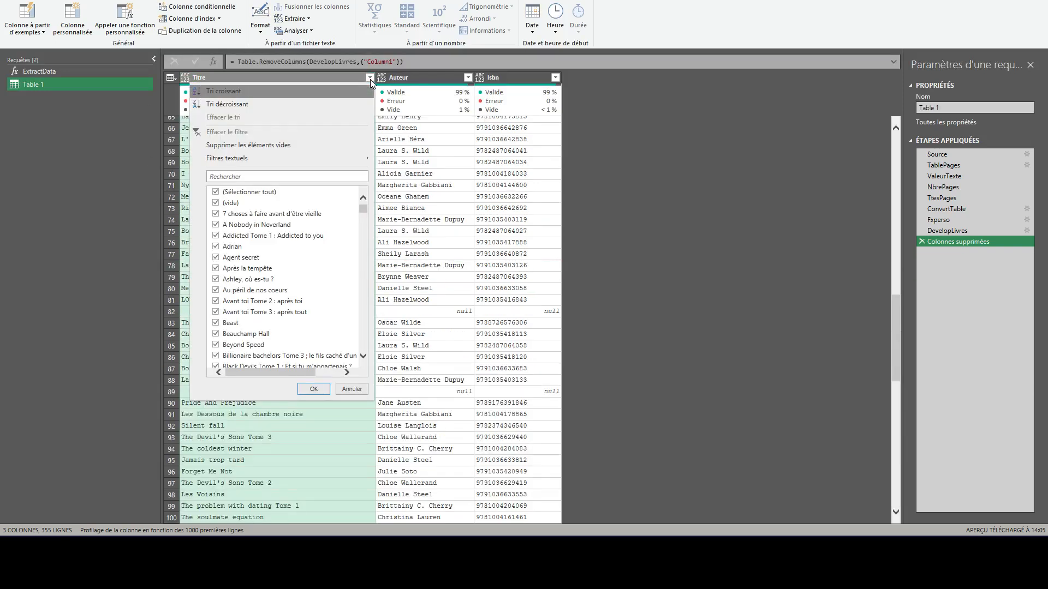
pyautogui.click(216, 203)
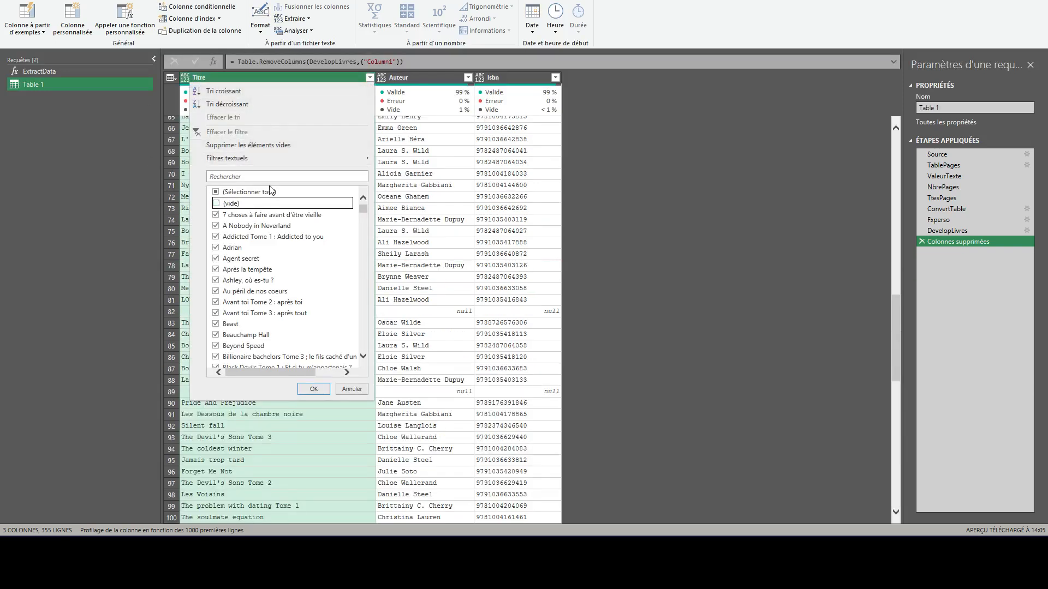
pyautogui.click(310, 388)
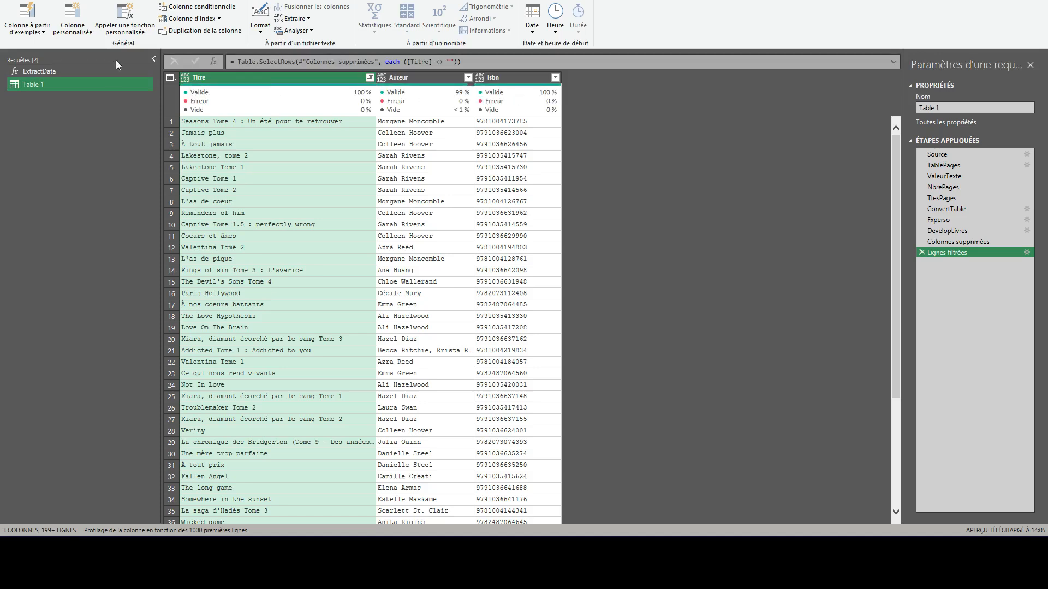
# Refresh the query preview, and reload the librel.be Romance listing in the browser to check its number of products found.
pyautogui.click(60, 1)
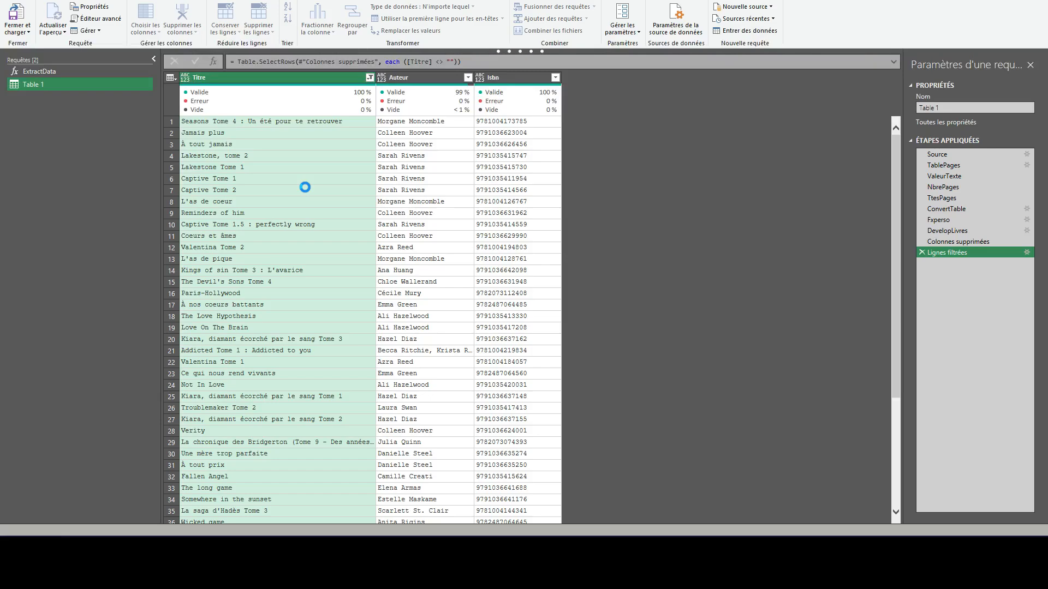
pyautogui.hotkey('alt', 'Tab')
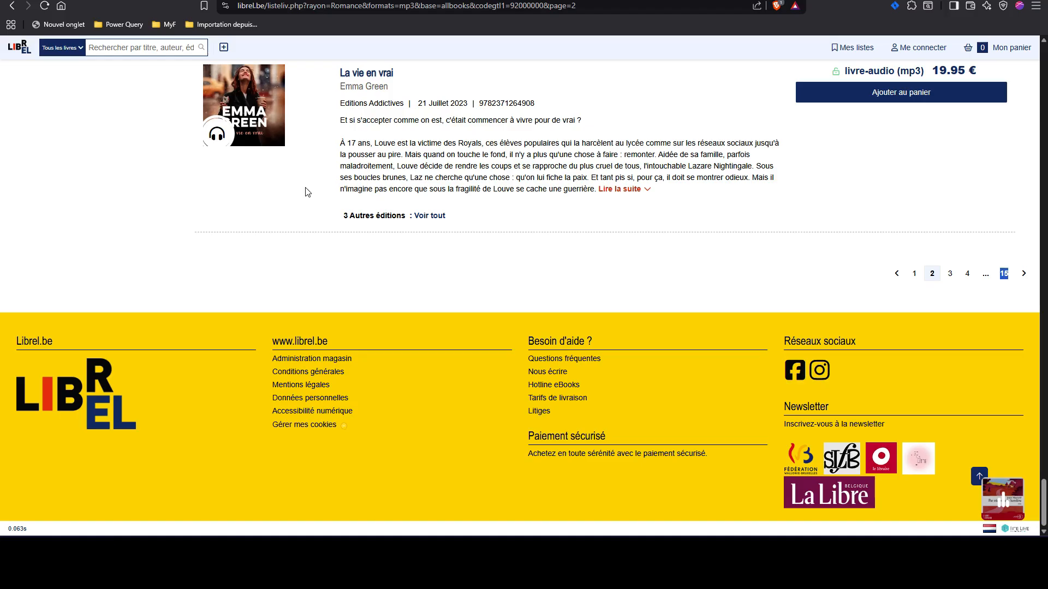
pyautogui.press('F5')
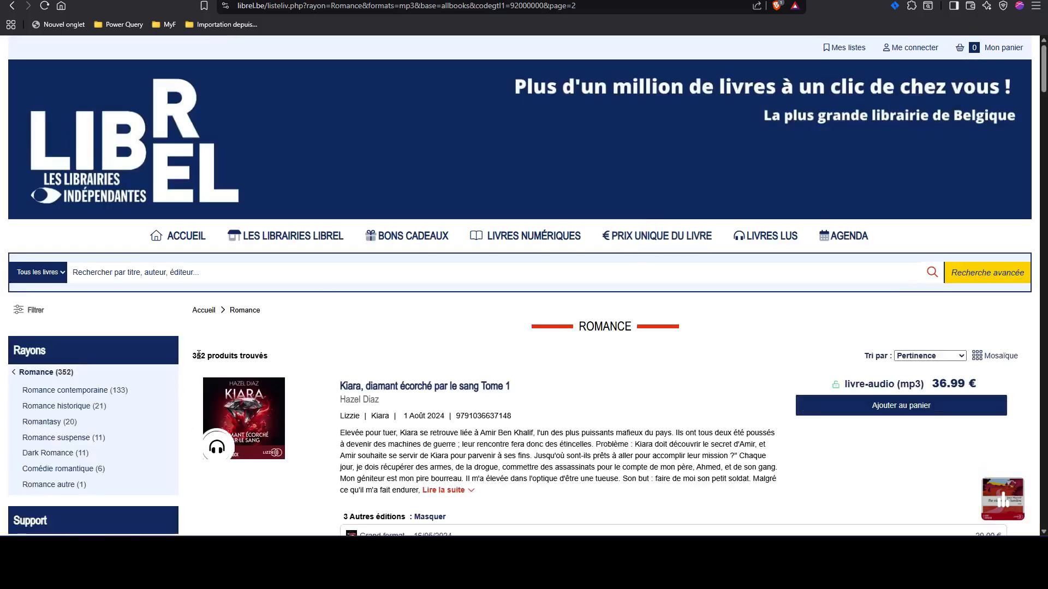
pyautogui.doubleClick(199, 356)
pyautogui.hotkey('alt', 'Tab')
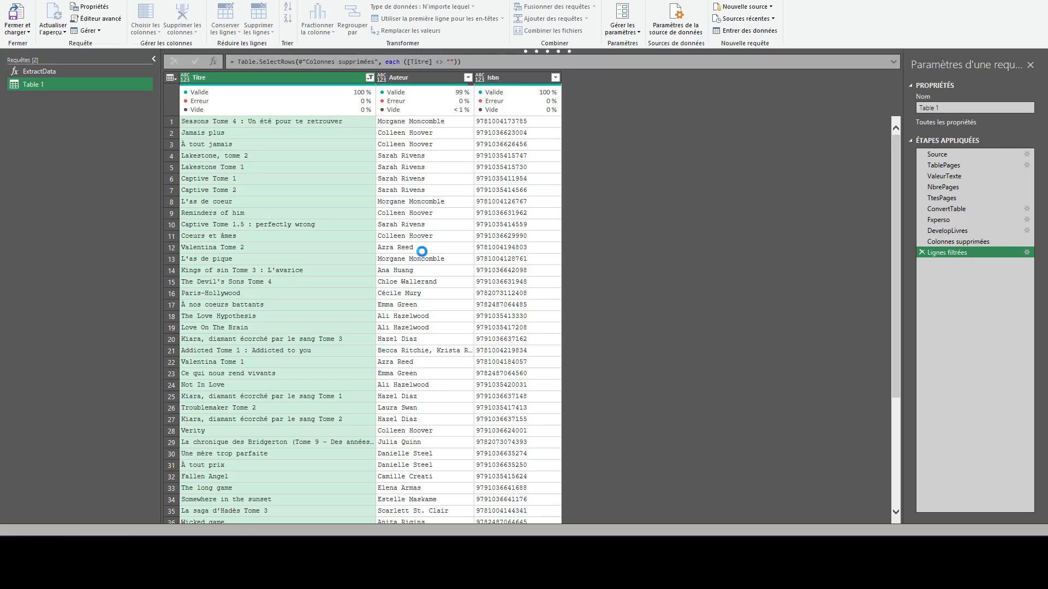
pyautogui.hotkey('alt', 'Tab')
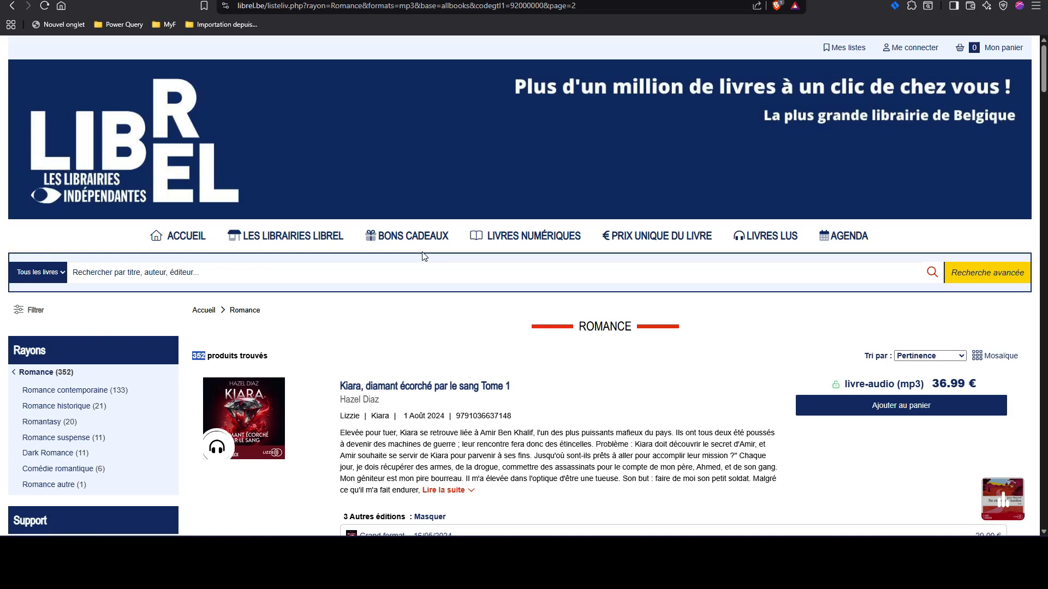
pyautogui.scroll(-1, 445, 278)
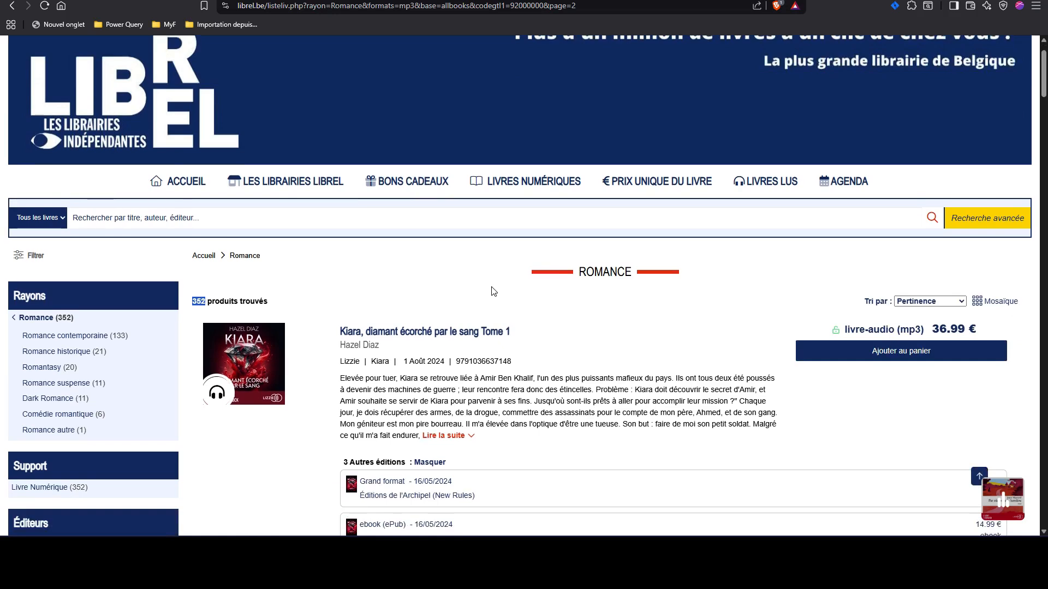
pyautogui.hotkey('alt', 'Tab')
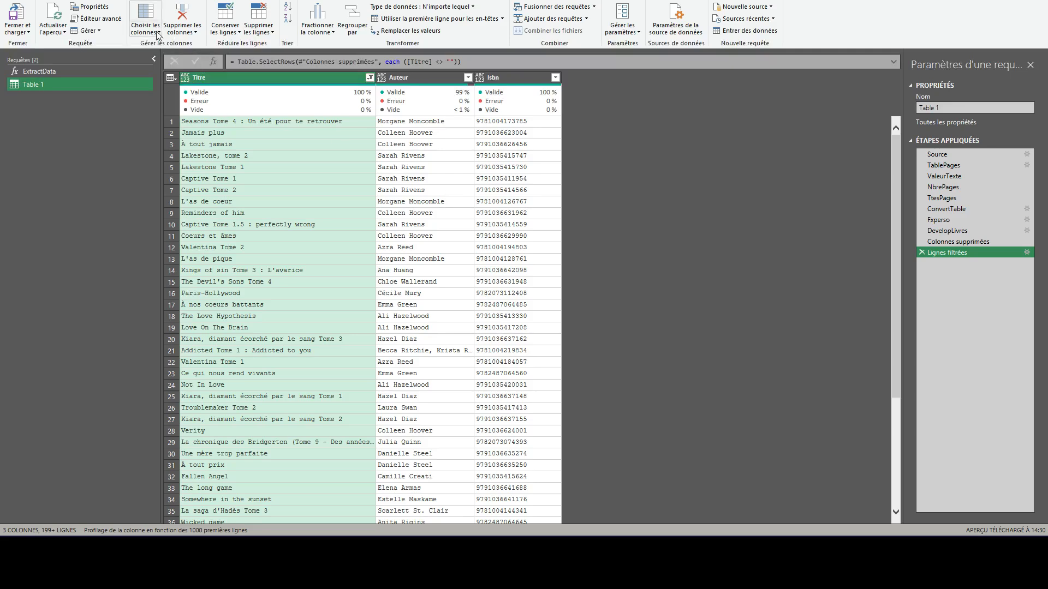
# Count the filtered table's rows to compare with the product total on librel.be, and delete the row-count step from the query.
pyautogui.scroll(-1, 104, 15)
pyautogui.click(141, 31)
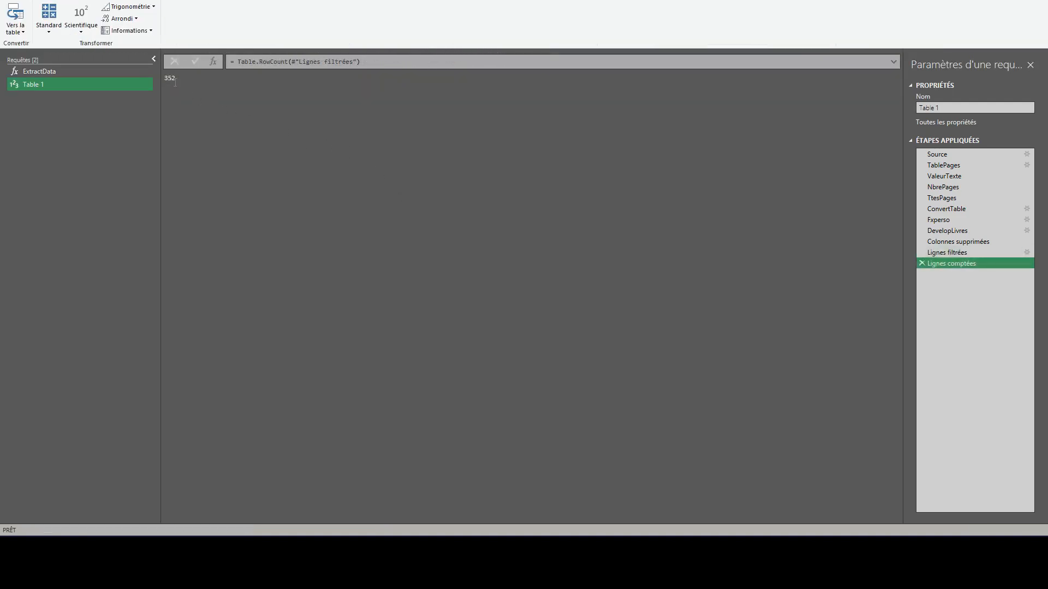
pyautogui.doubleClick(170, 78)
pyautogui.hotkey('alt', 'Tab')
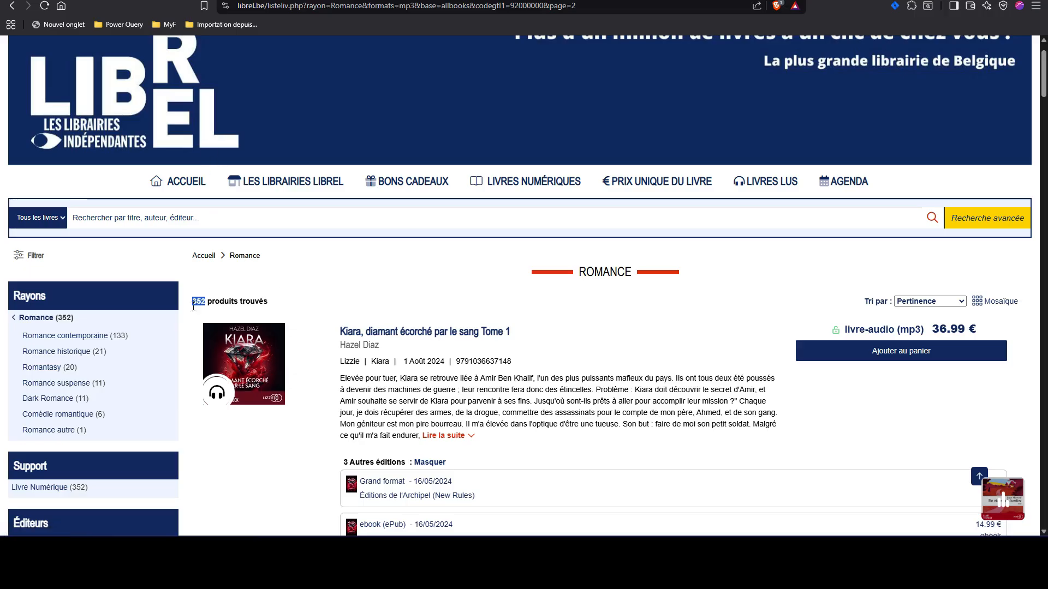
pyautogui.hotkey('alt', 'Tab')
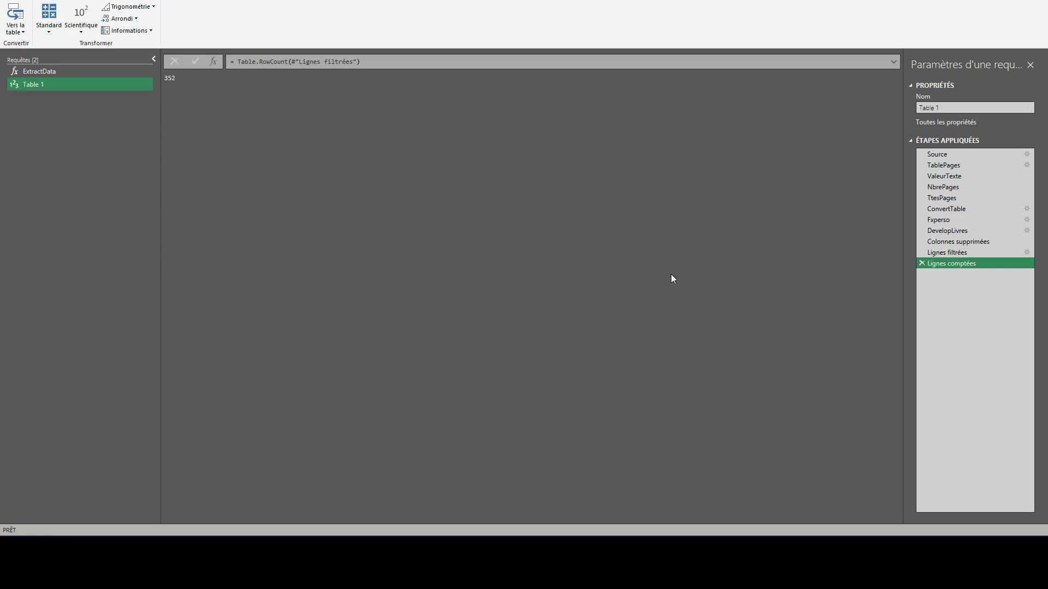
pyautogui.click(921, 263)
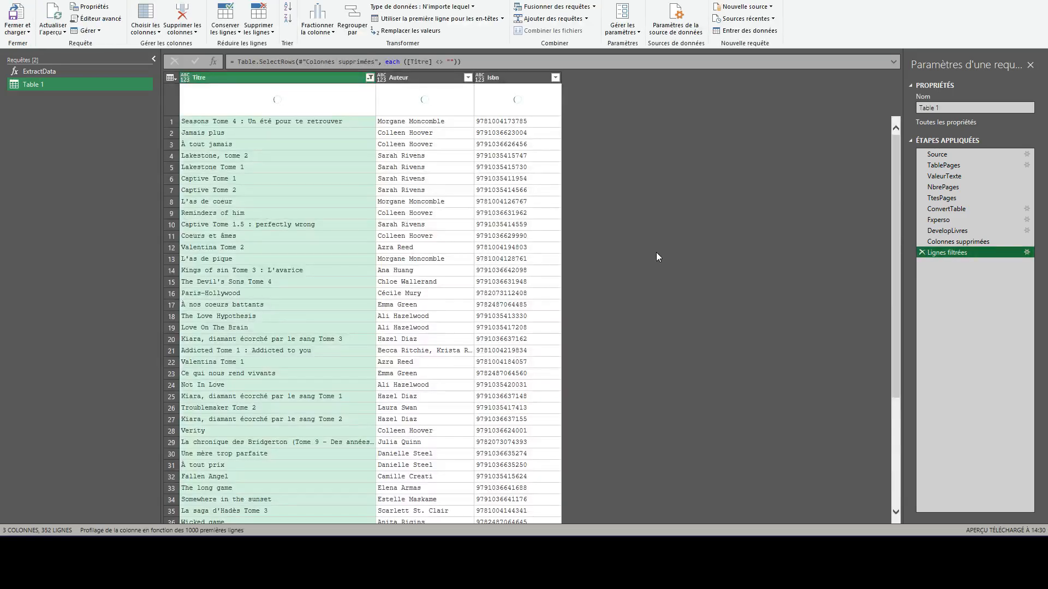